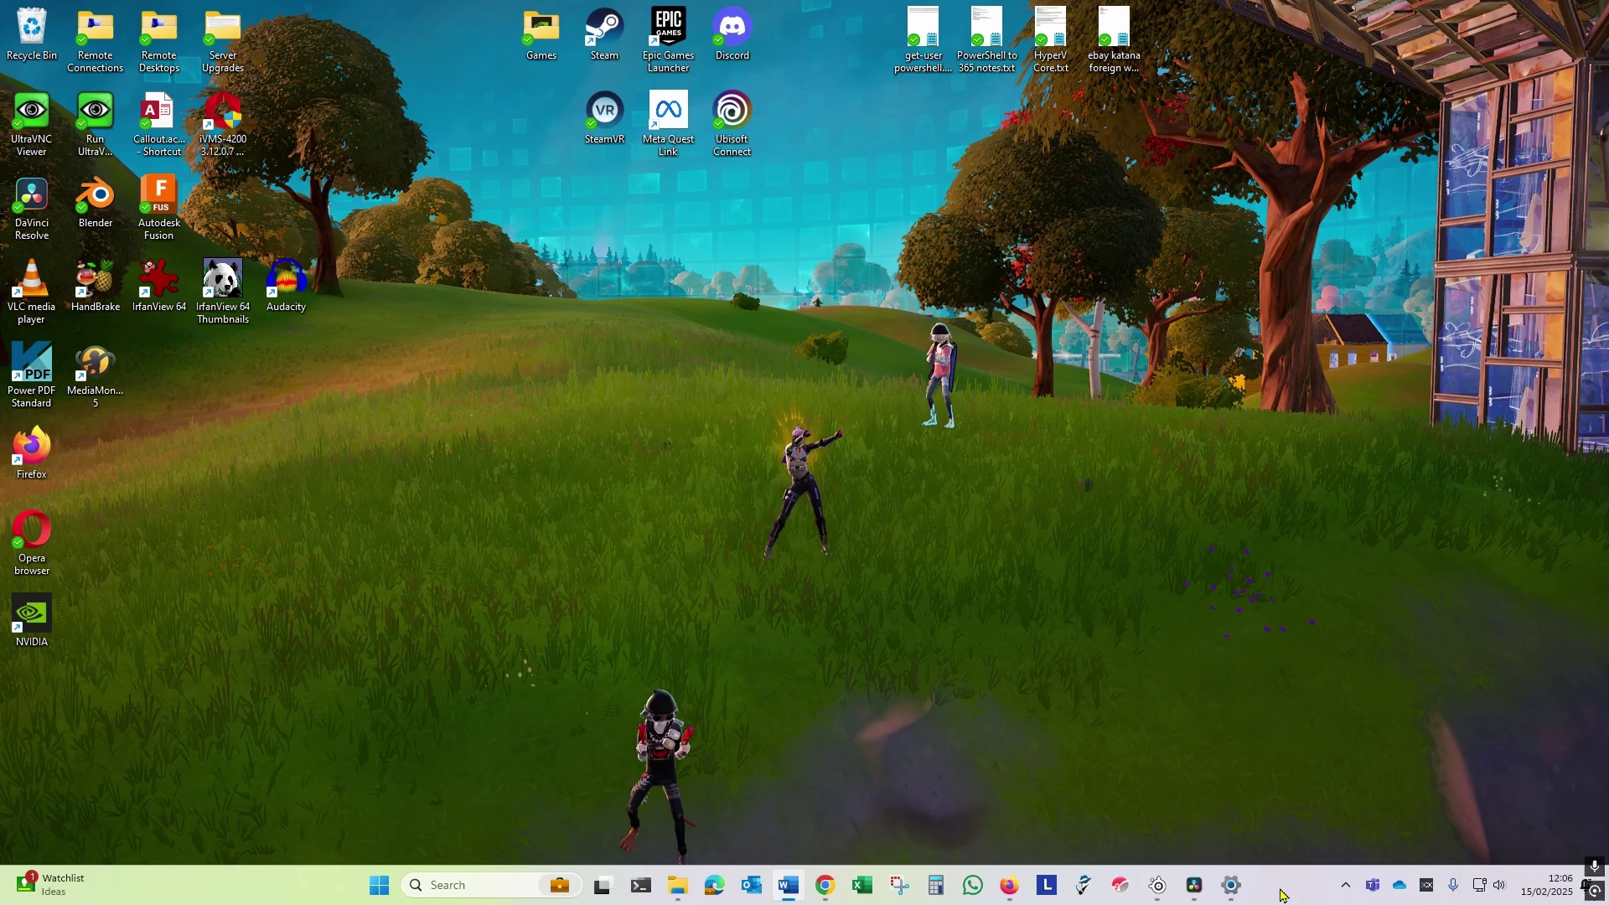
# Step: In SteelSeries GG's Sonar, view the Game, Chat, Media and Aux equalizers, then return to the Mixer
pyautogui.click(1158, 885)
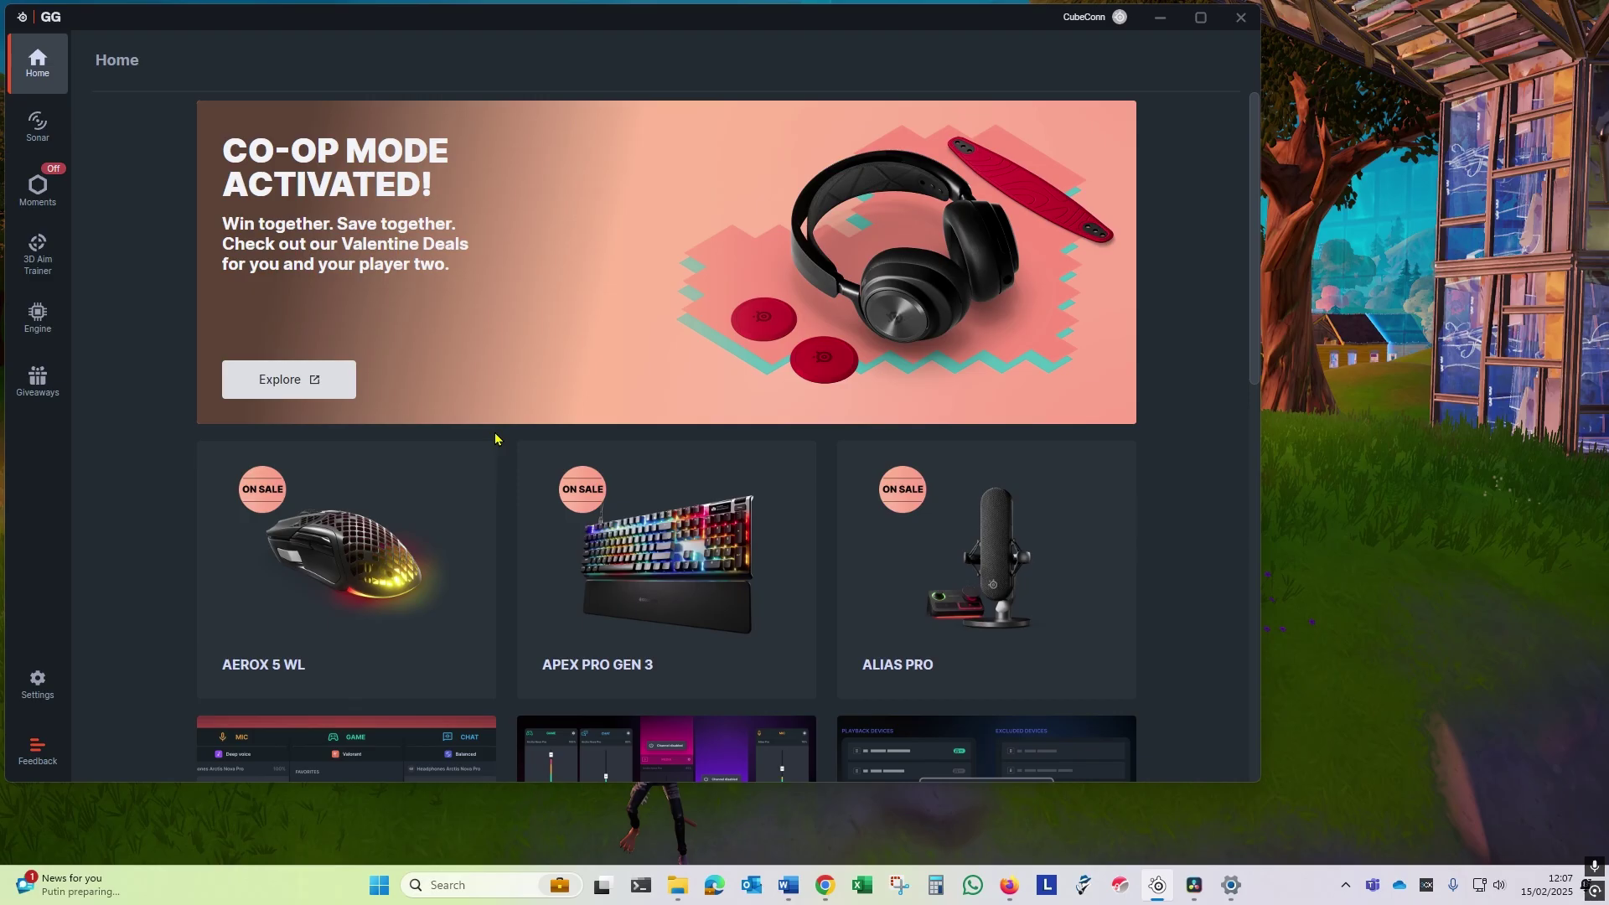
pyautogui.click(37, 126)
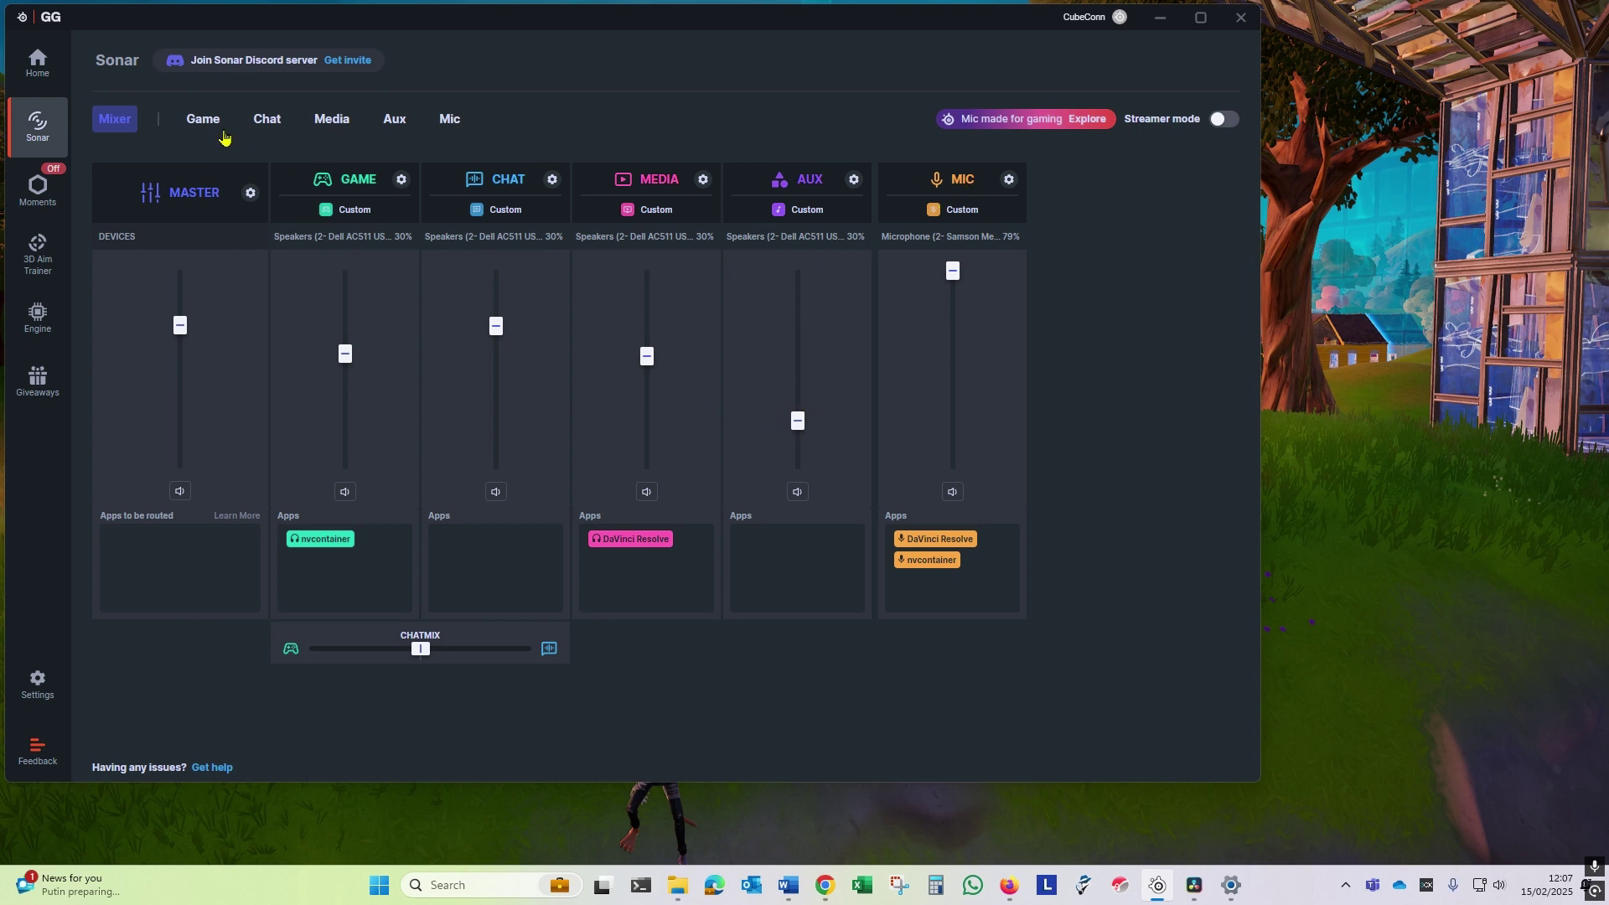
pyautogui.click(202, 122)
pyautogui.click(262, 124)
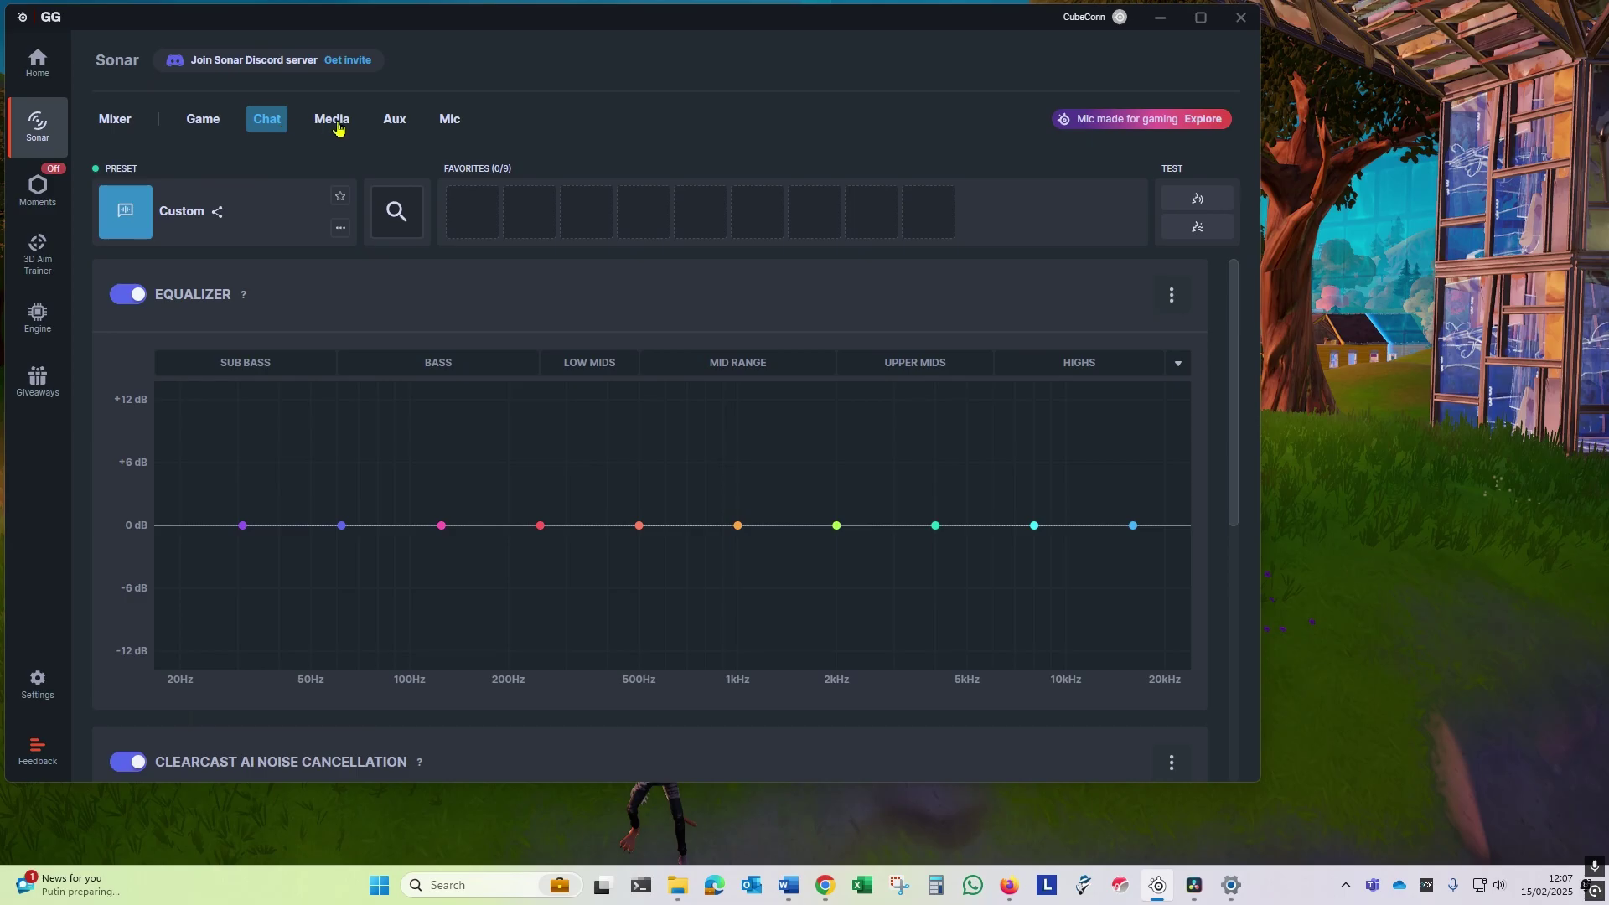
pyautogui.click(335, 124)
pyautogui.click(392, 124)
pyautogui.click(203, 121)
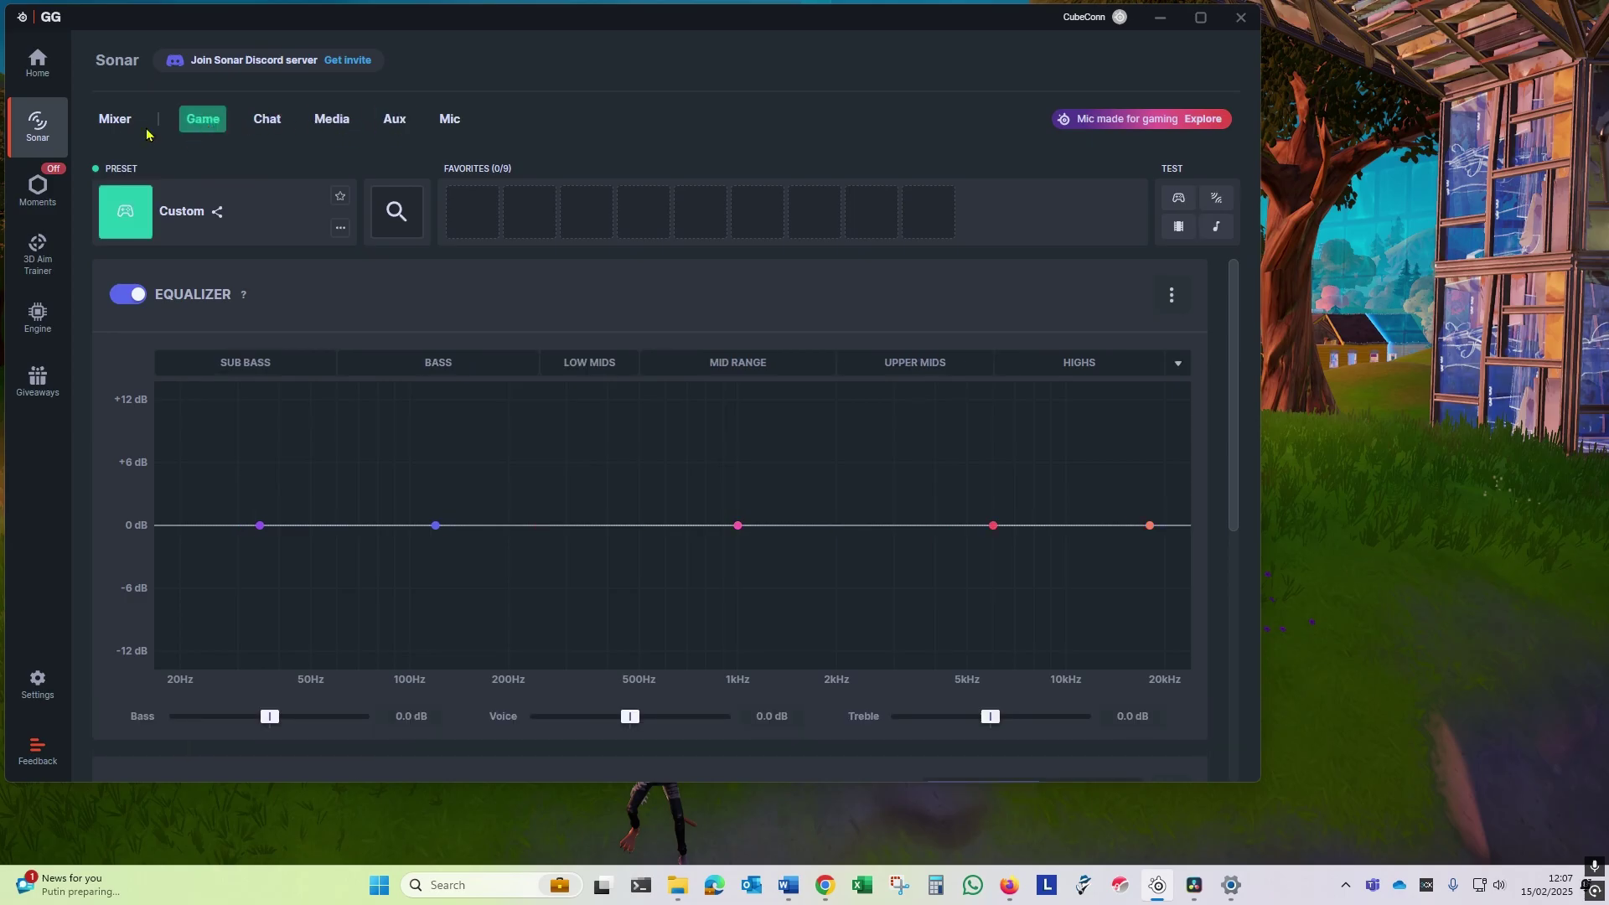
pyautogui.click(116, 121)
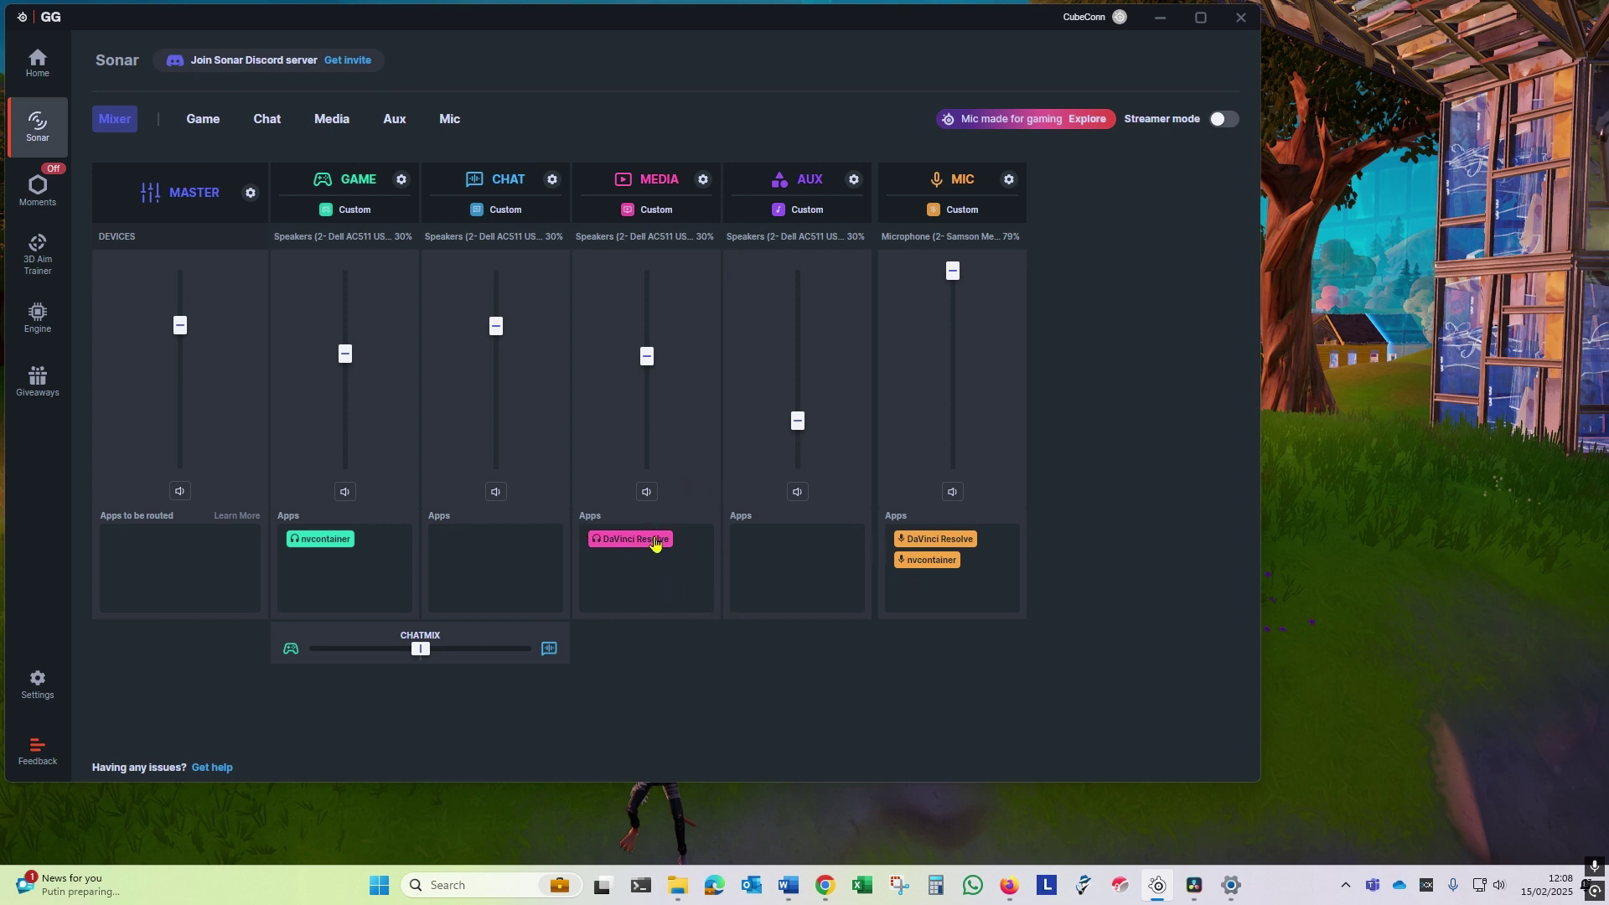
pyautogui.moveTo(652, 543)
pyautogui.mouseDown()
pyautogui.moveTo(549, 560)
pyautogui.moveTo(514, 547)
pyautogui.moveTo(632, 548)
pyautogui.mouseUp()
pyautogui.click(1231, 892)
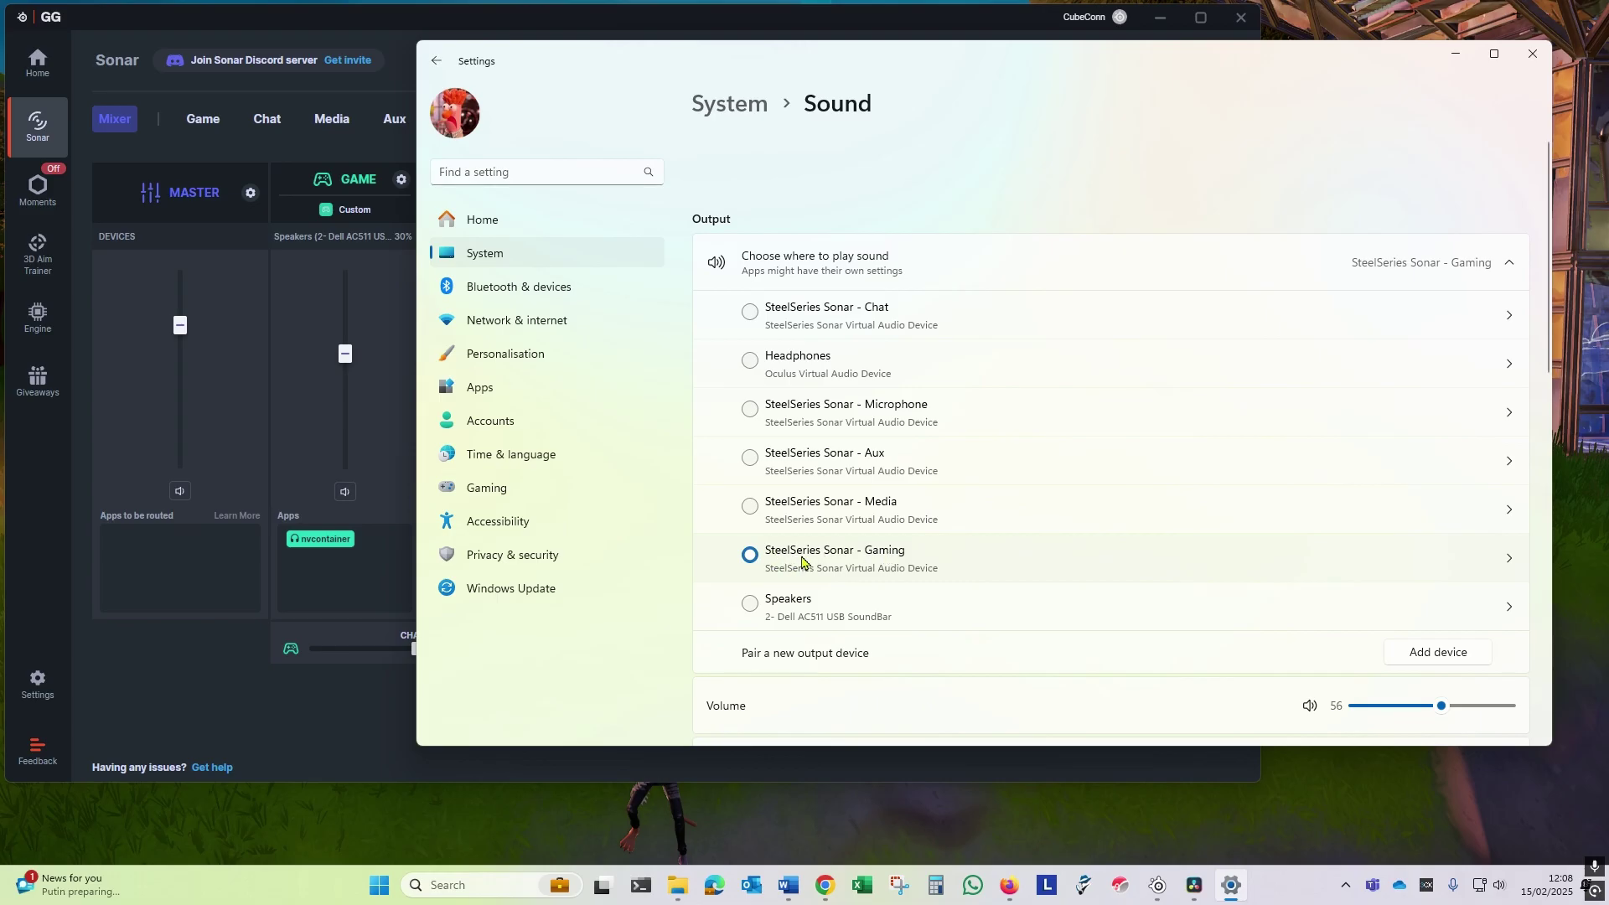
pyautogui.scroll(-5, 835, 570)
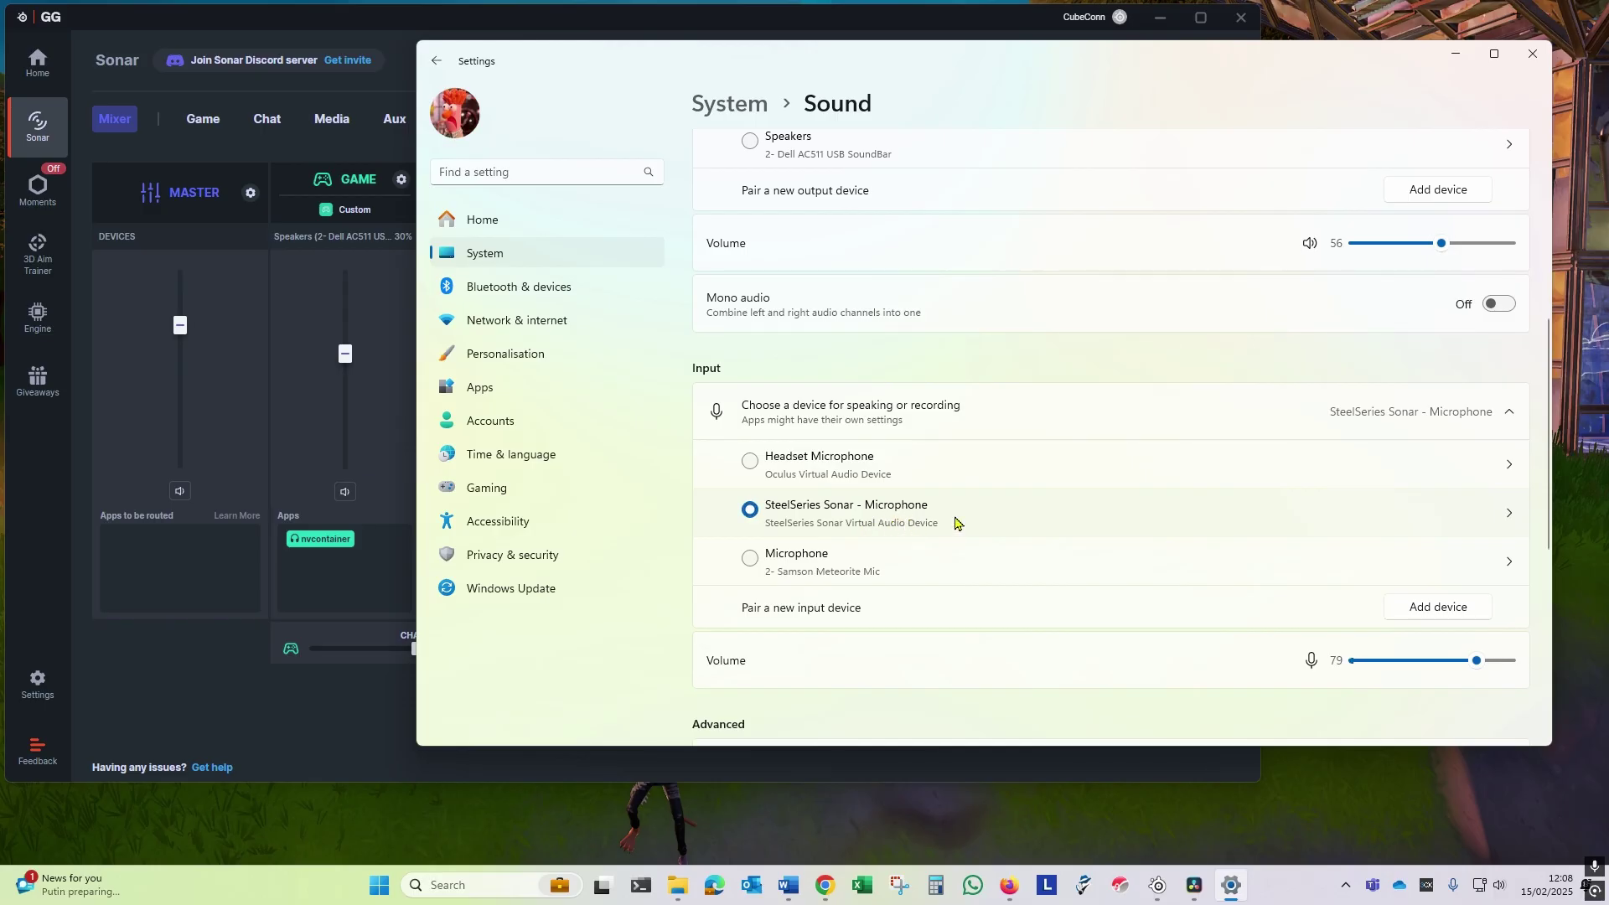
pyautogui.scroll(3, 955, 522)
pyautogui.scroll(2, 957, 523)
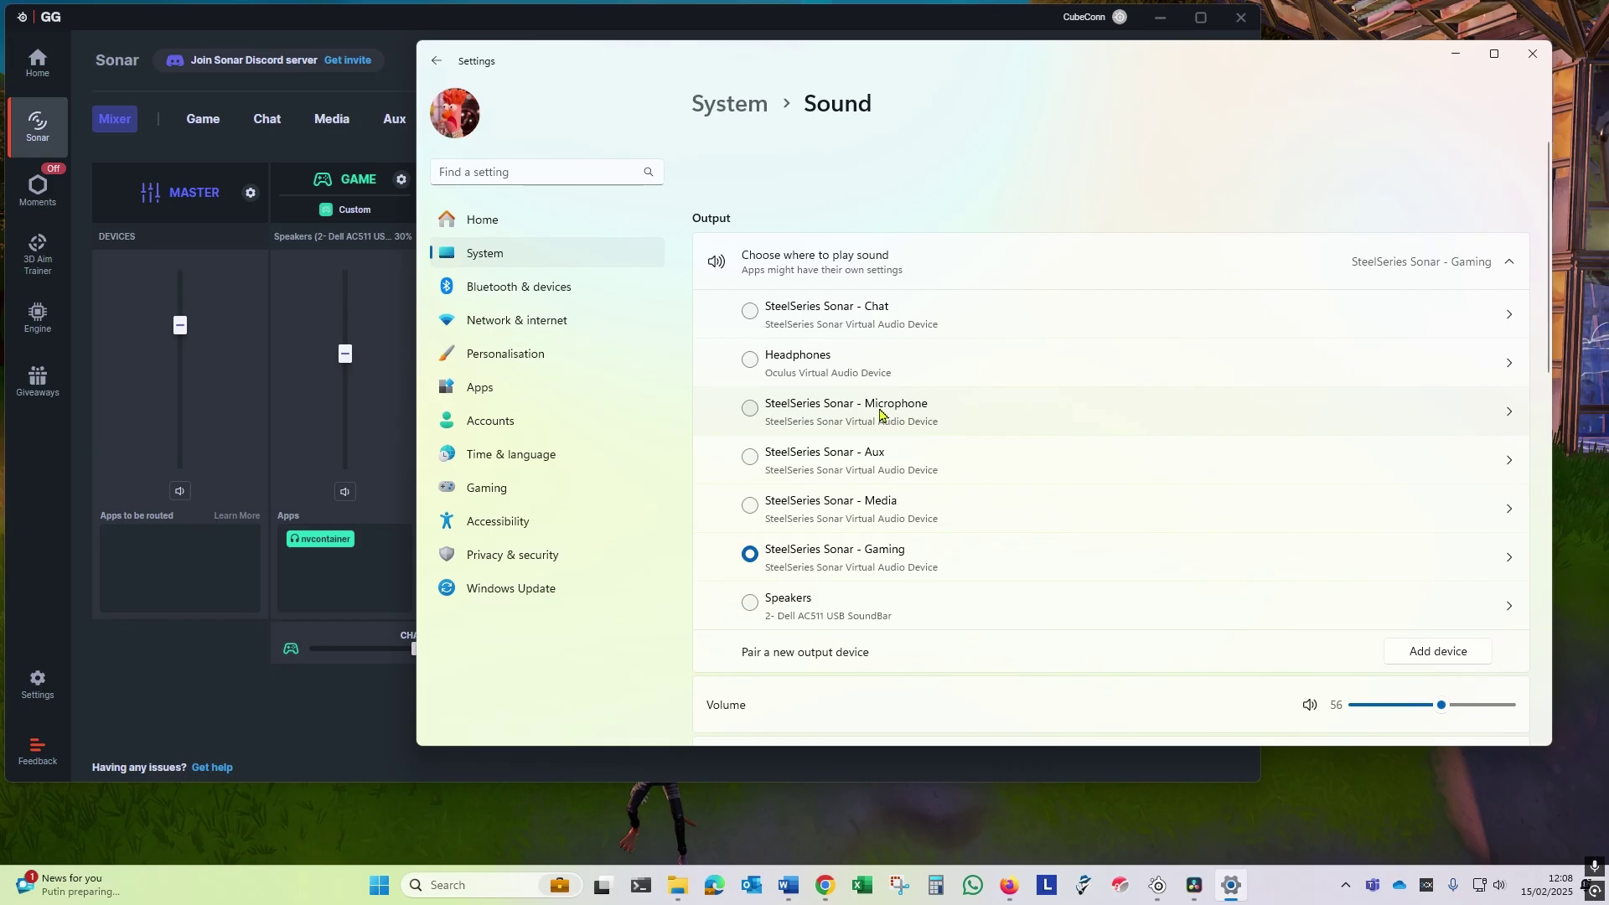
pyautogui.hotkey('alt', 'F4')
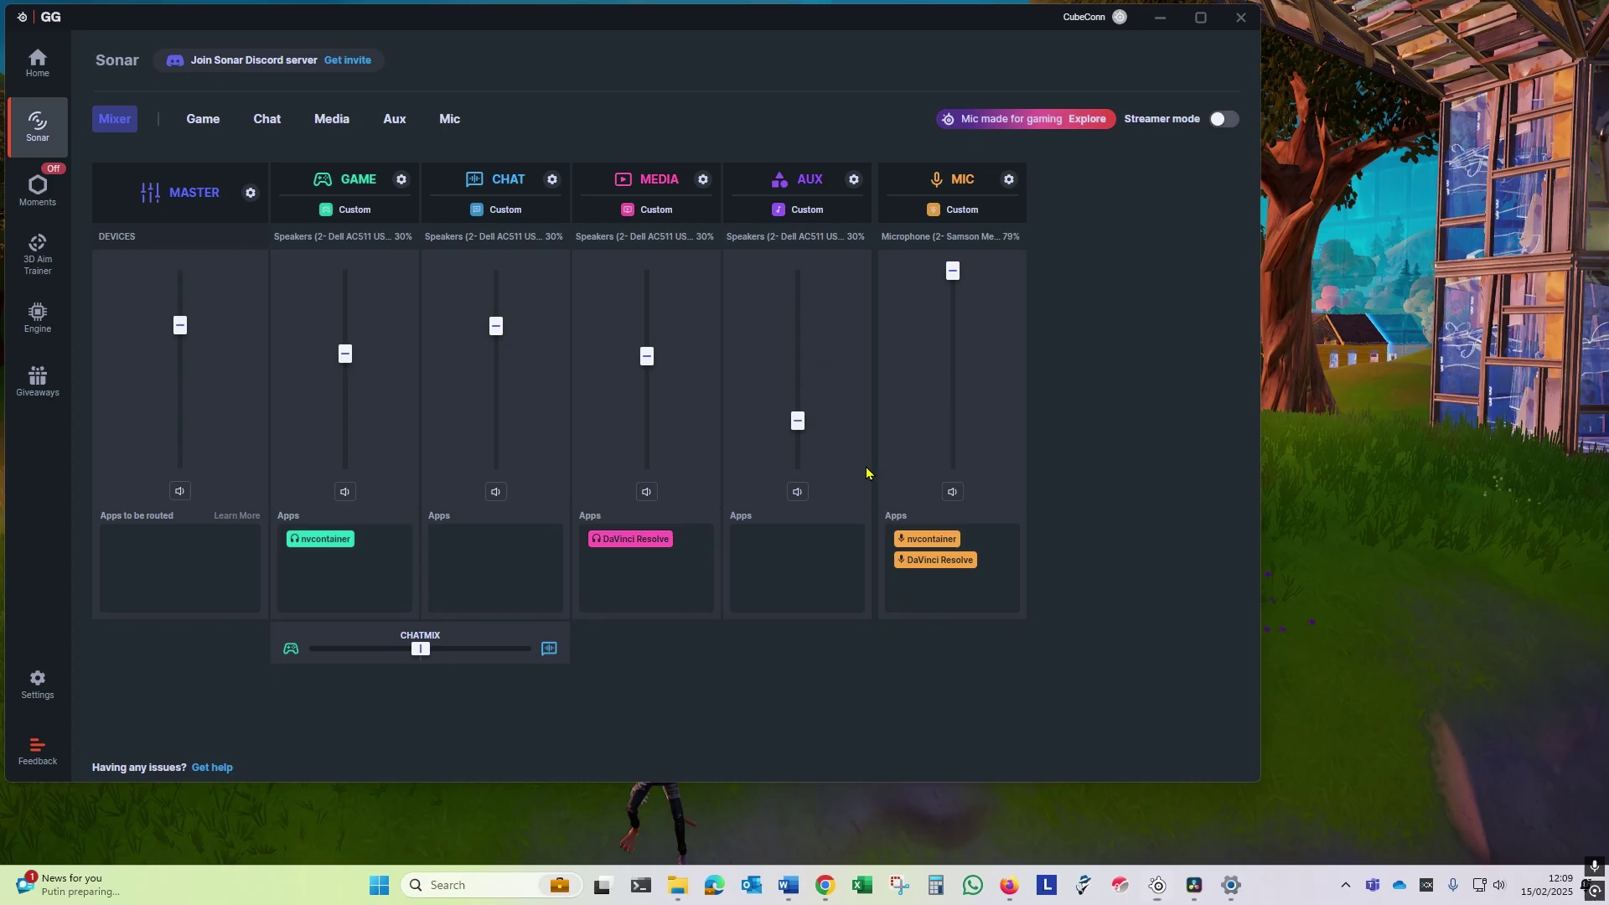
# Step: Set the NVIDIA overlay's recording microphone source to SteelSeries Sonar - Microphone
pyautogui.hotkey('alt', 'z')
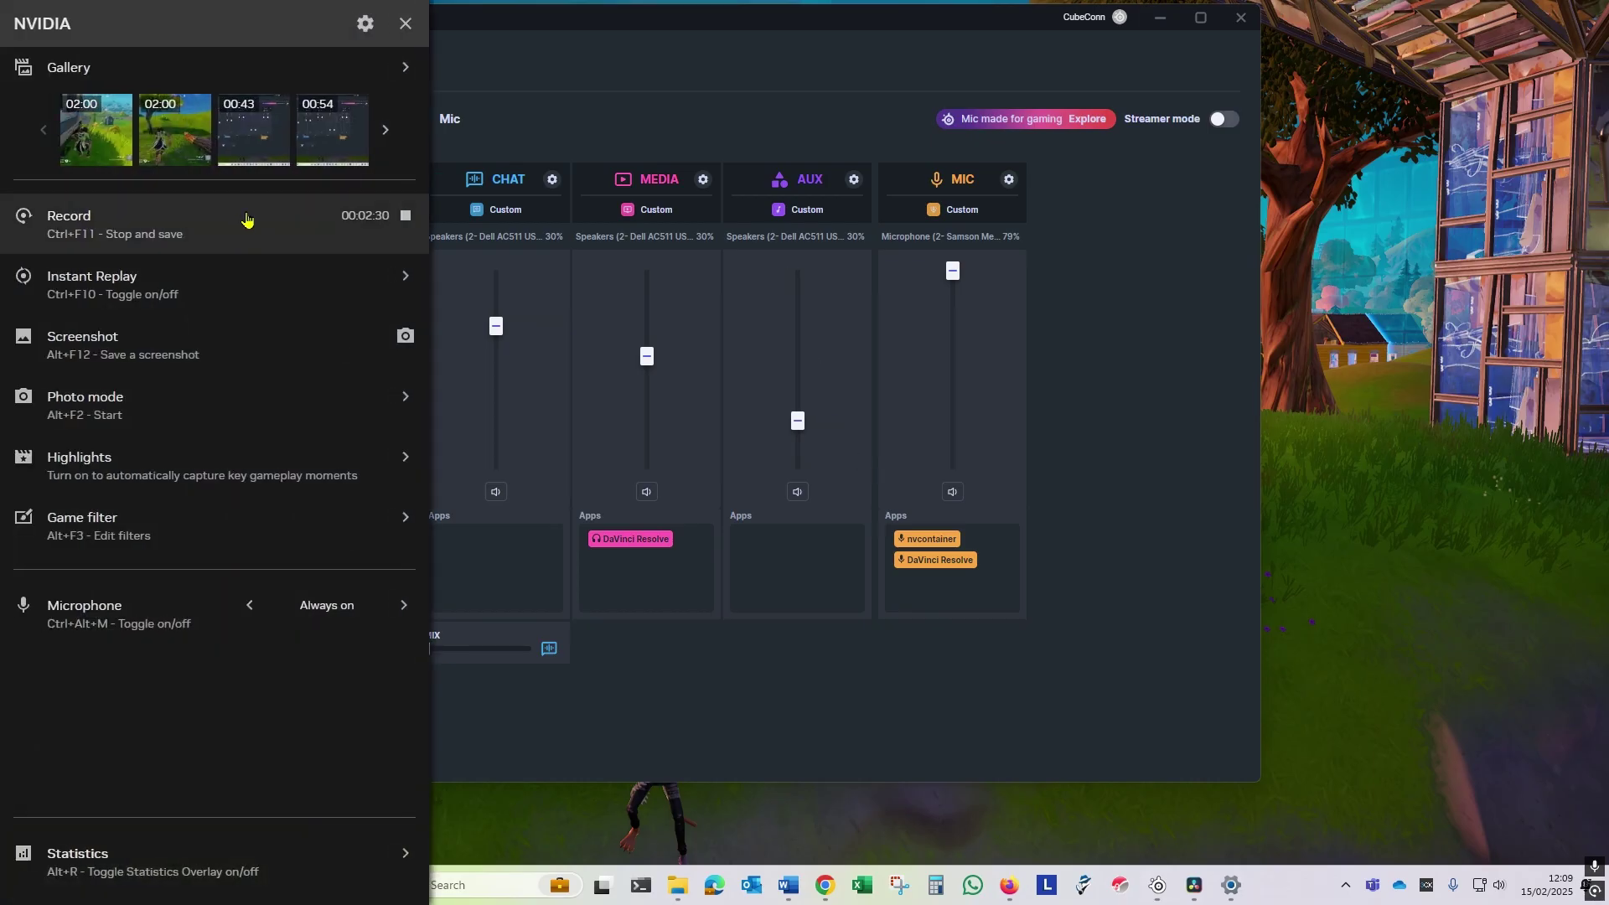
pyautogui.click(366, 23)
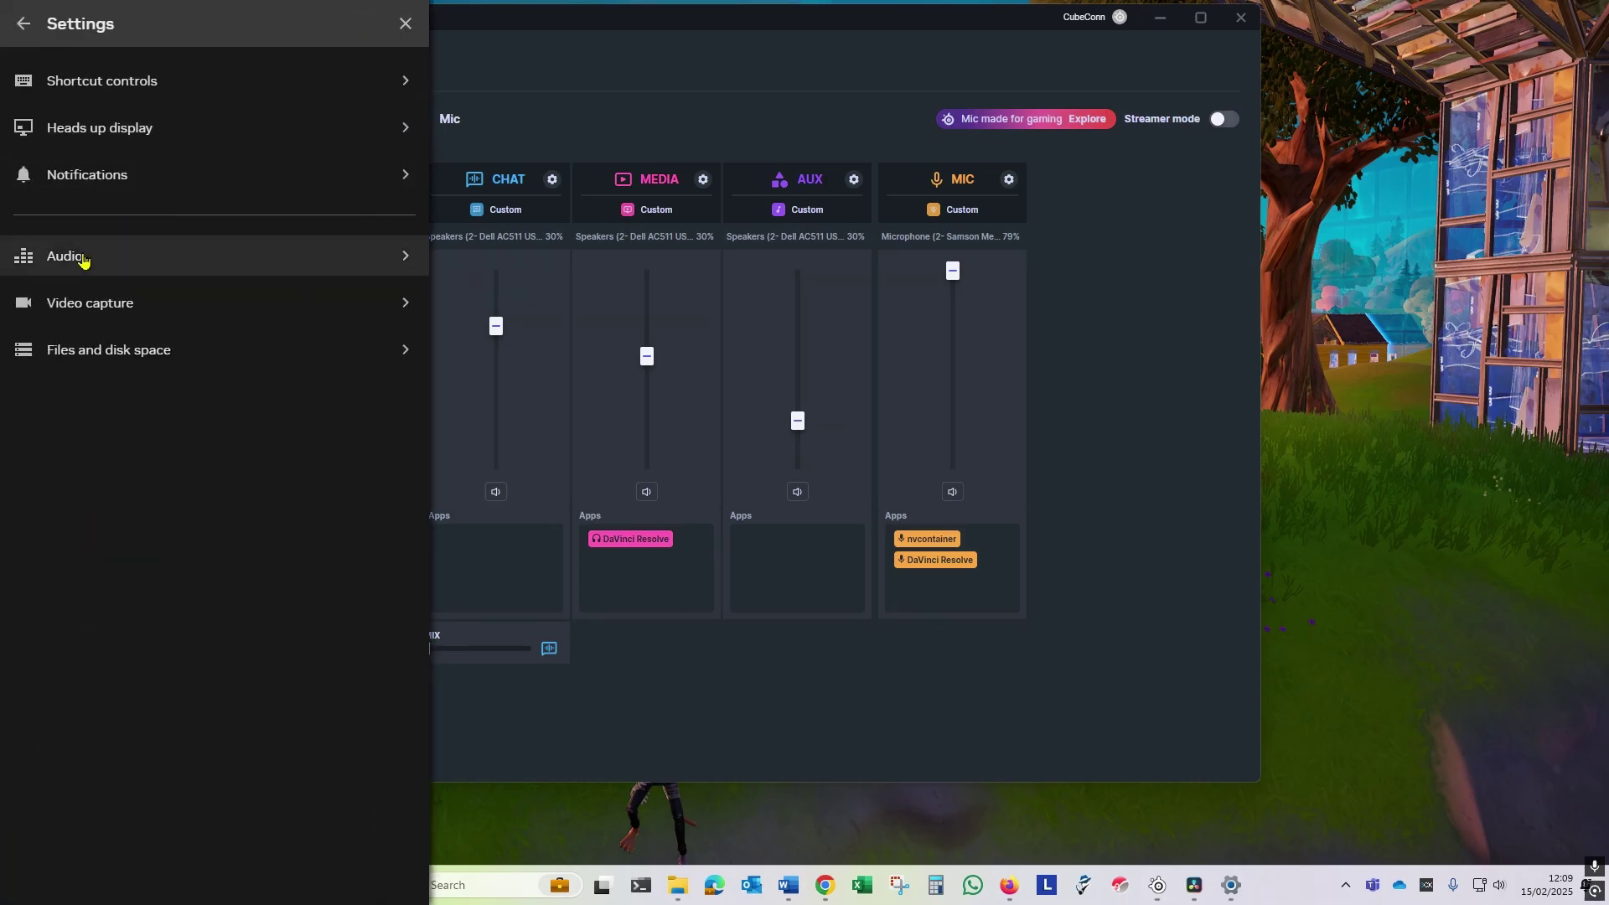
pyautogui.click(88, 259)
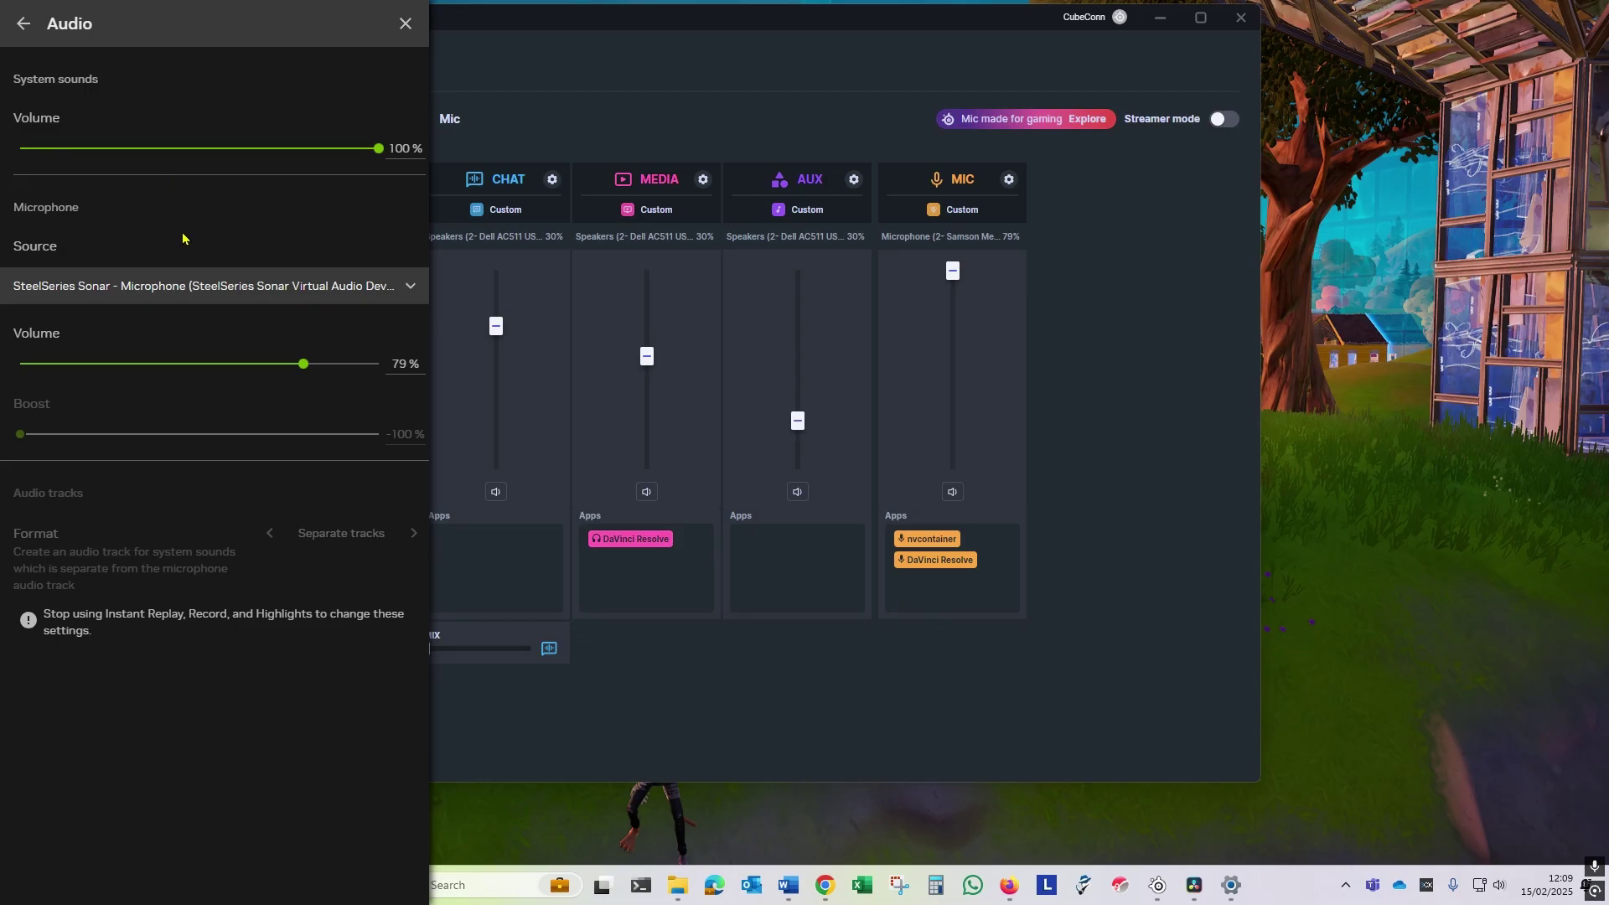
pyautogui.click(210, 291)
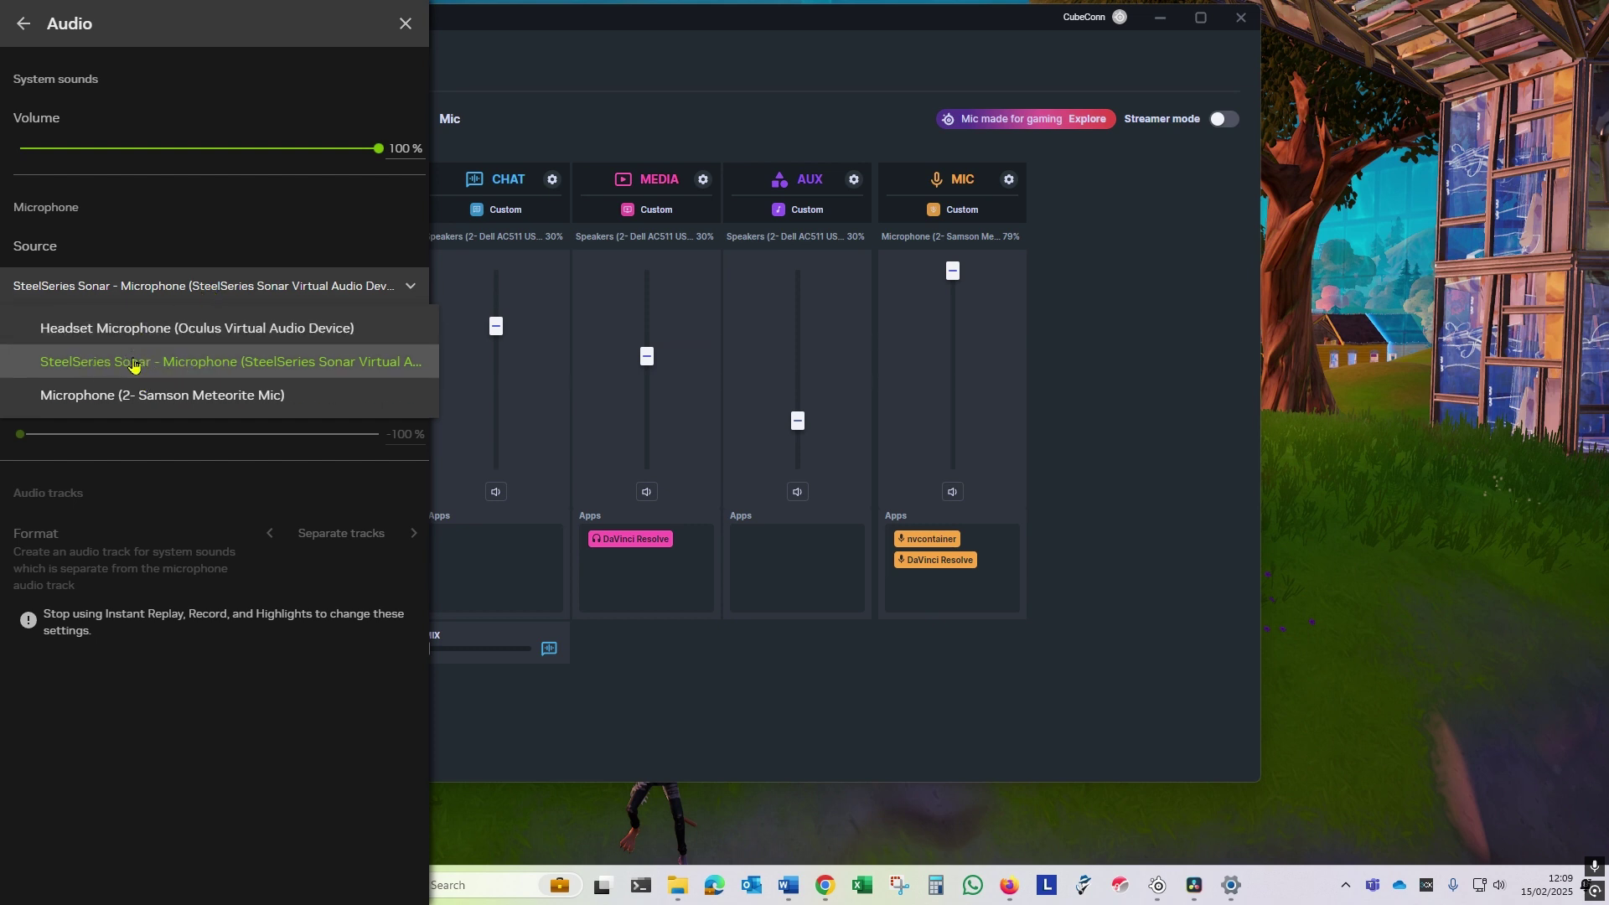
pyautogui.click(195, 365)
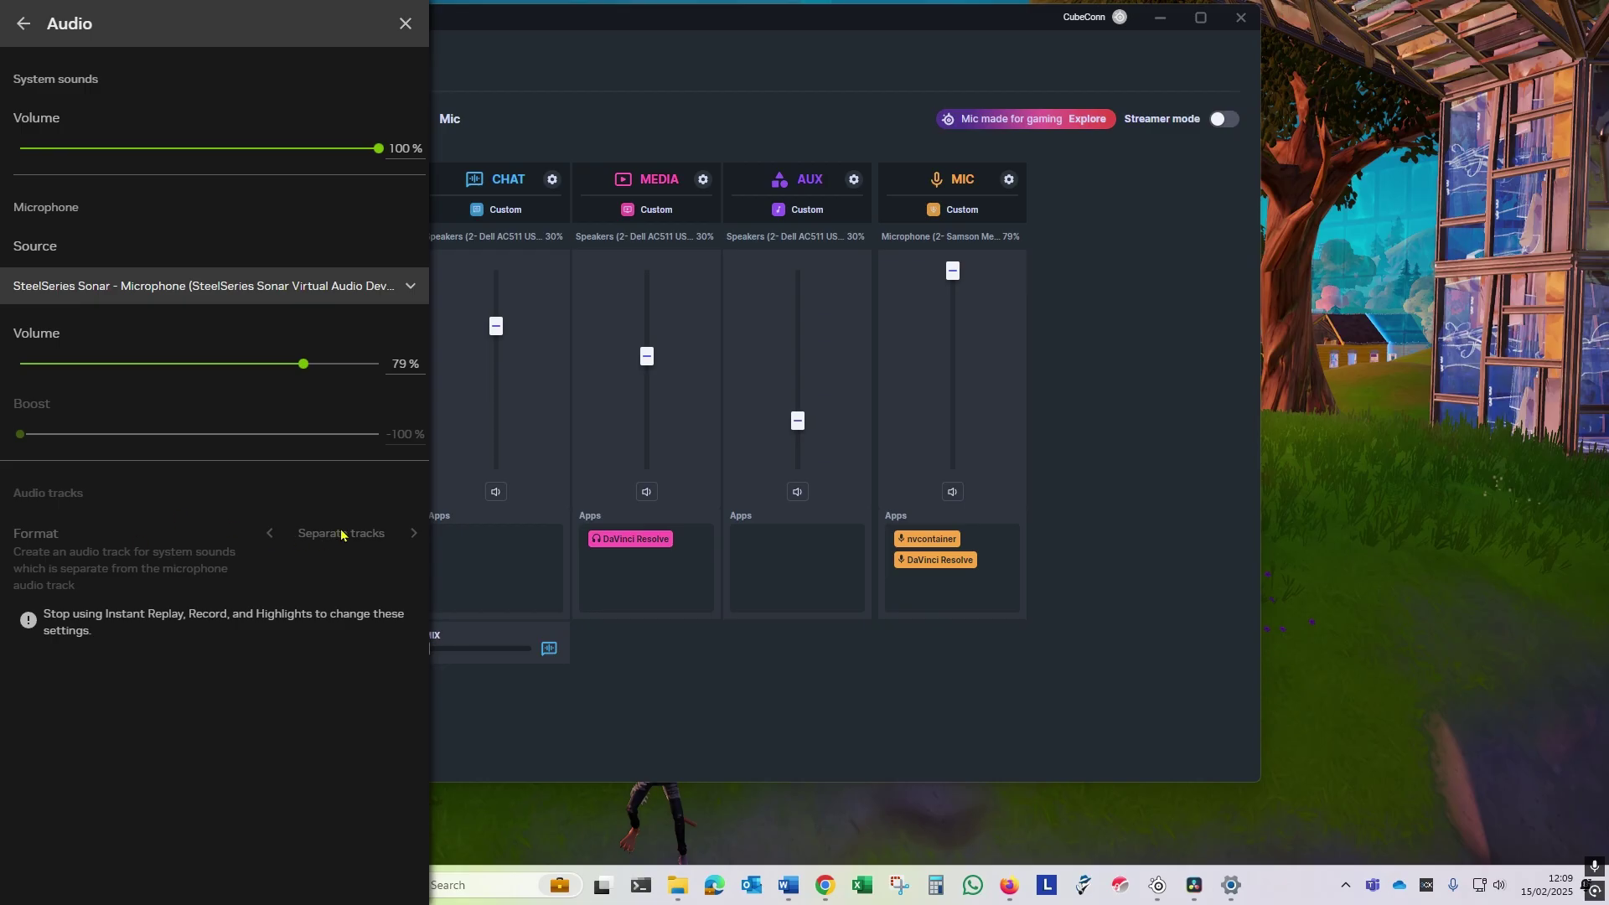
pyautogui.click(23, 26)
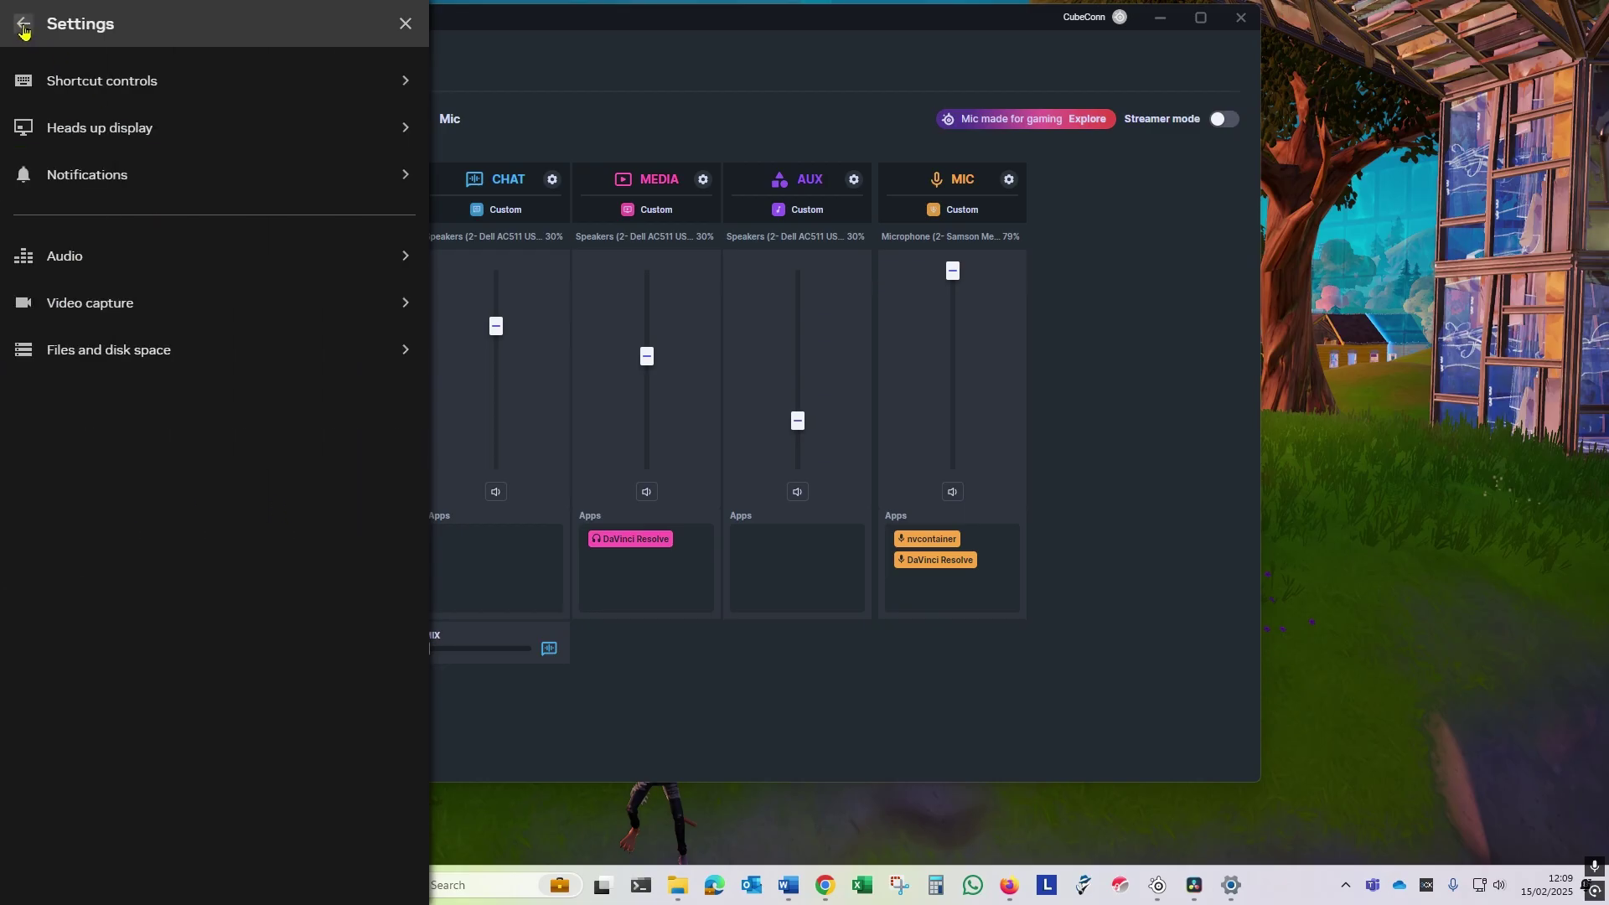
pyautogui.click(23, 27)
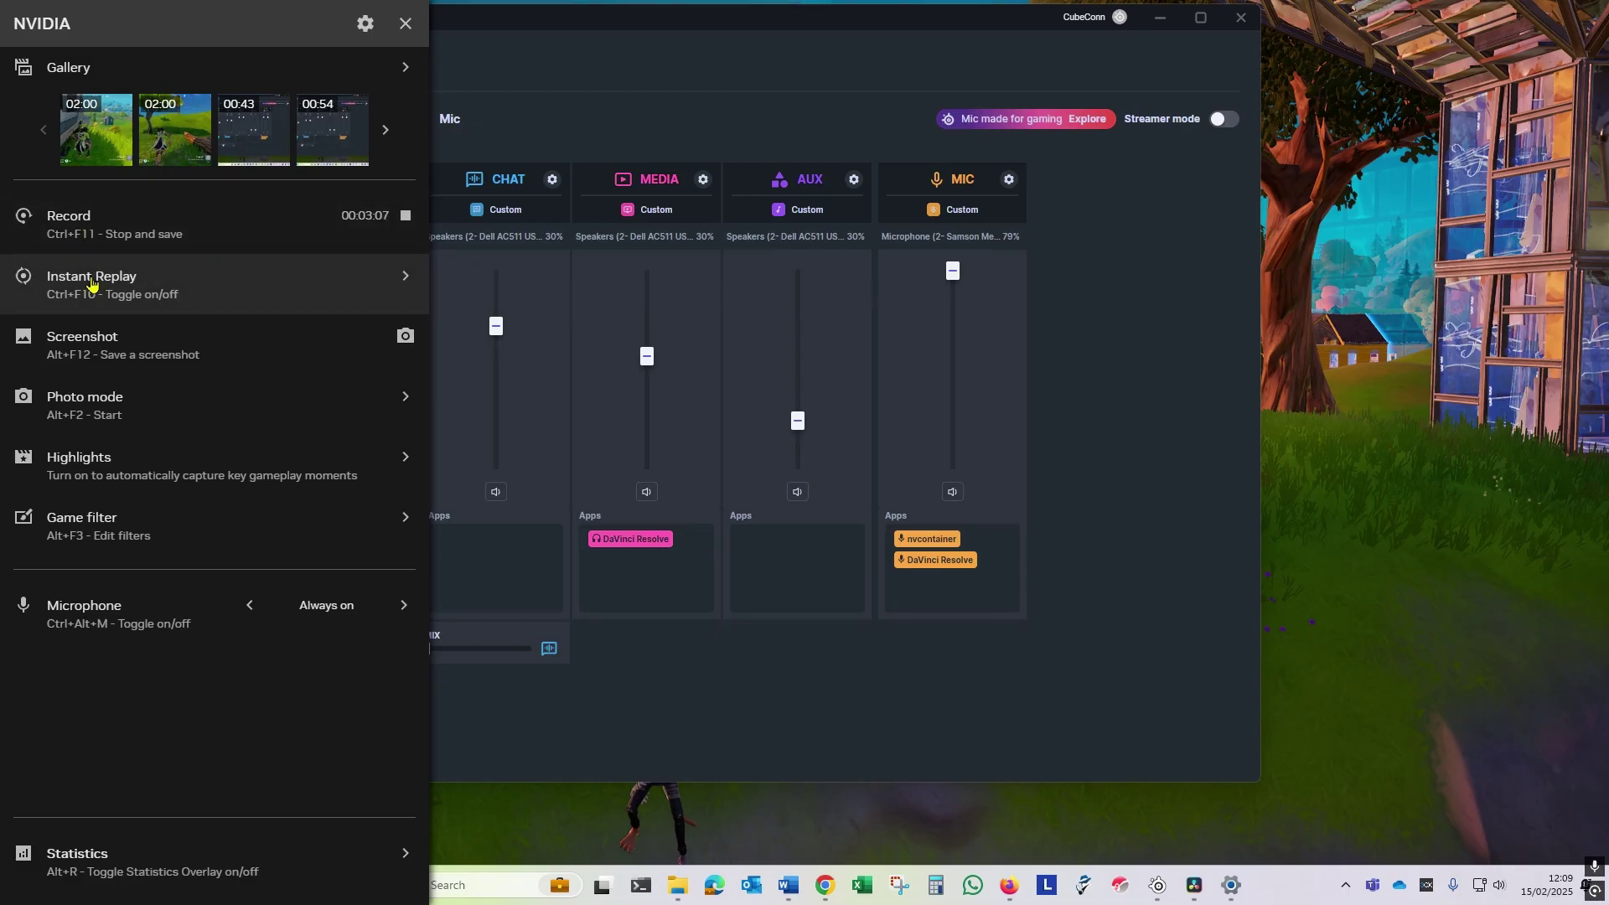
# Step: Recheck the overlay's recording audio settings and close the NVIDIA overlay
pyautogui.click(364, 24)
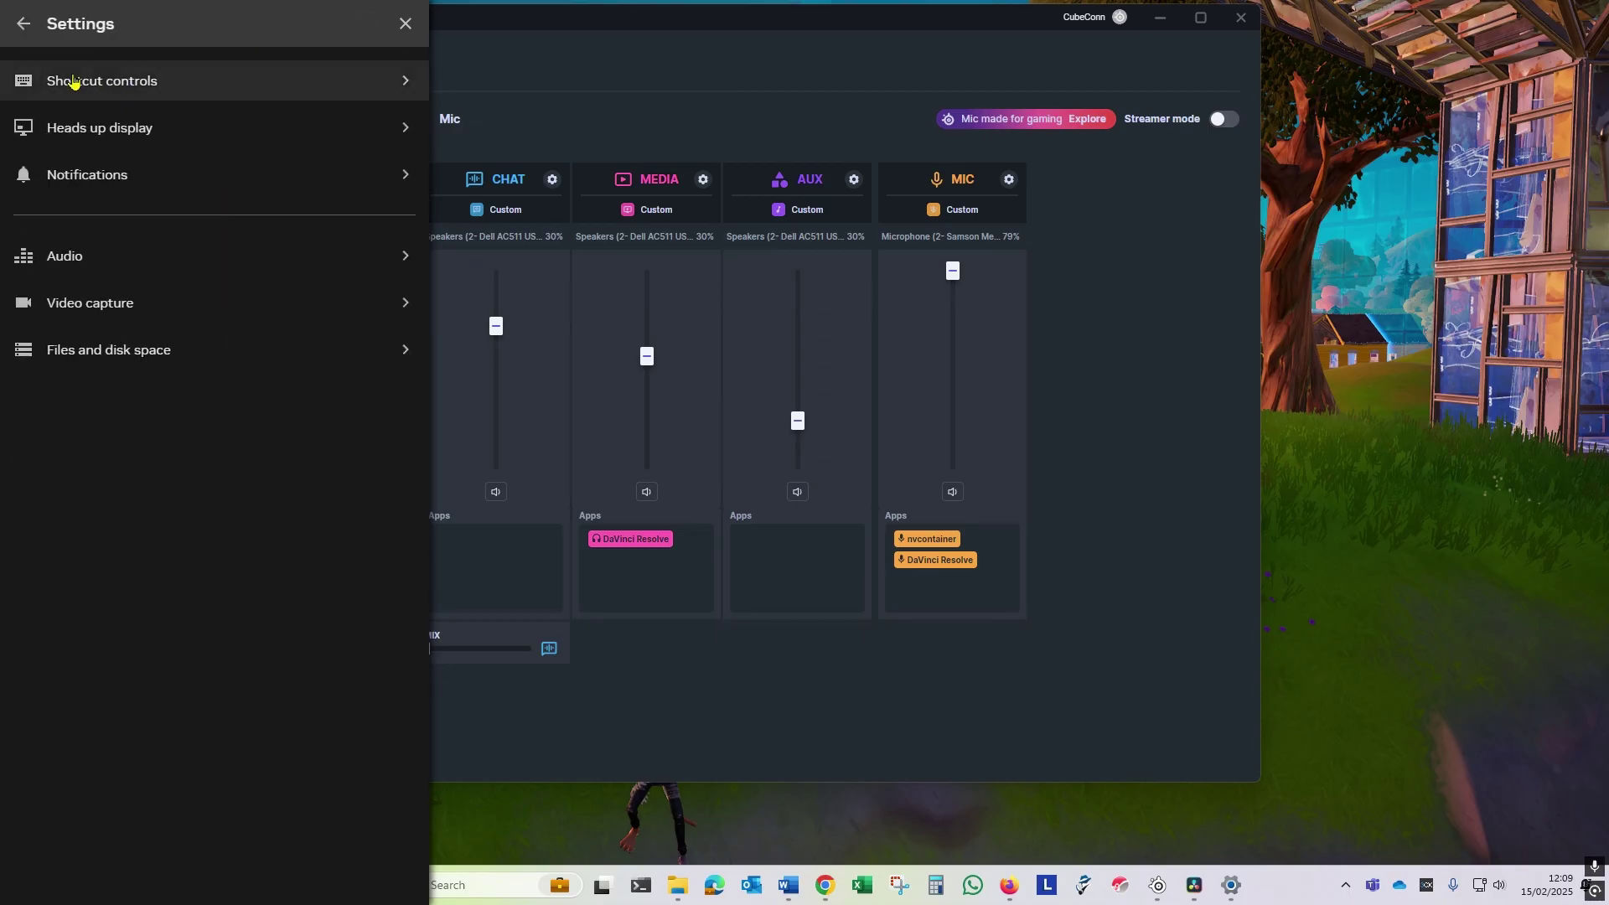
pyautogui.click(75, 248)
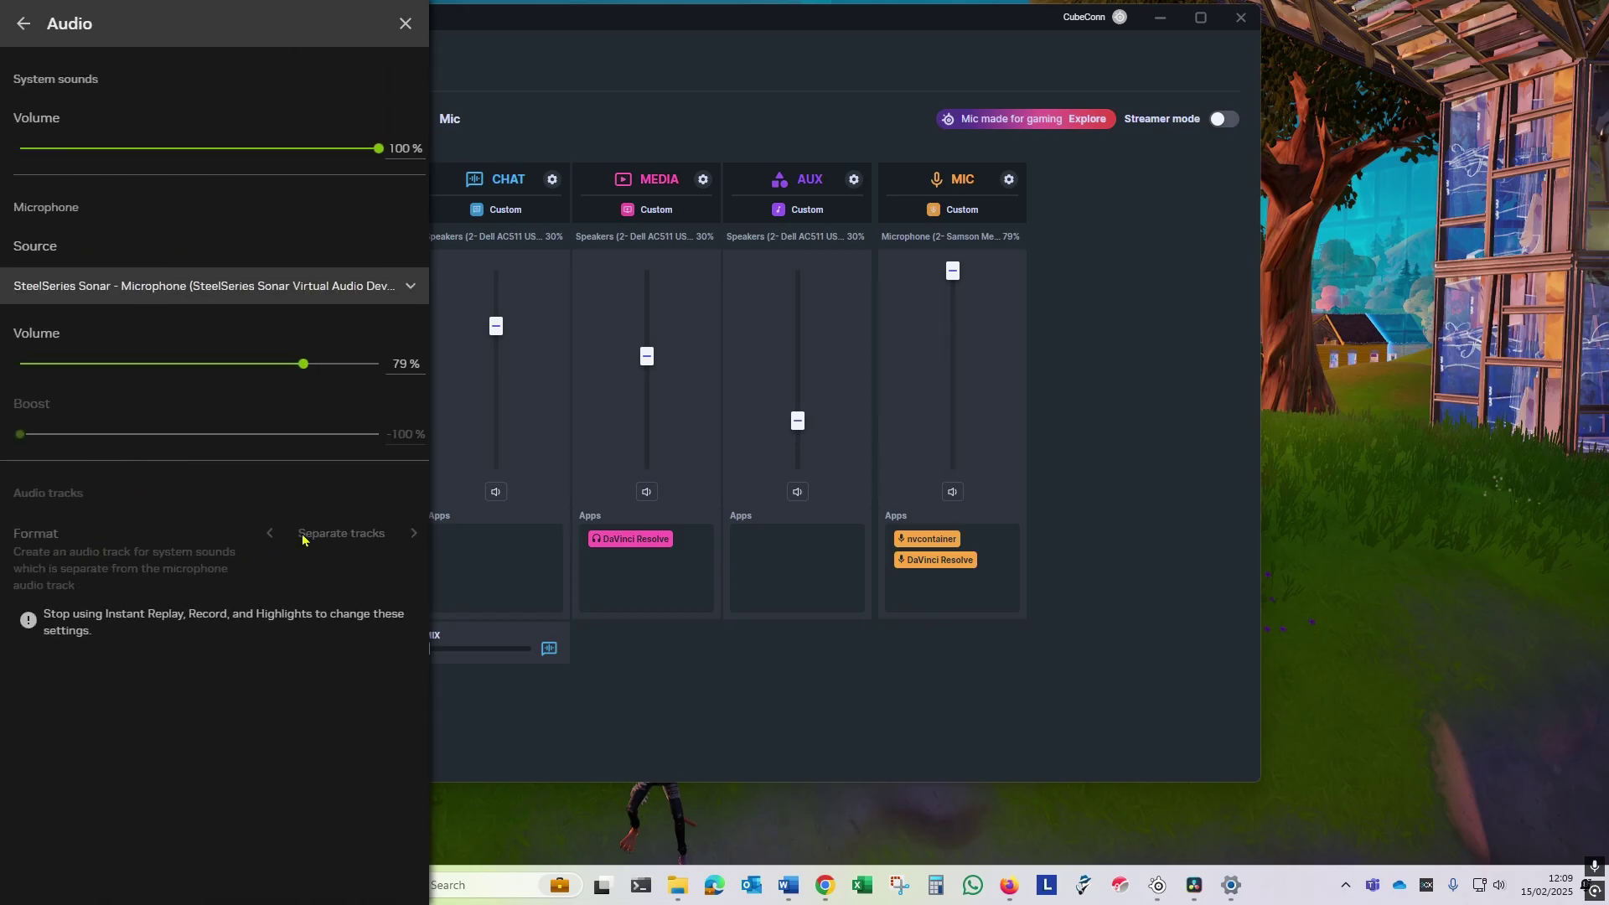
pyautogui.click(23, 25)
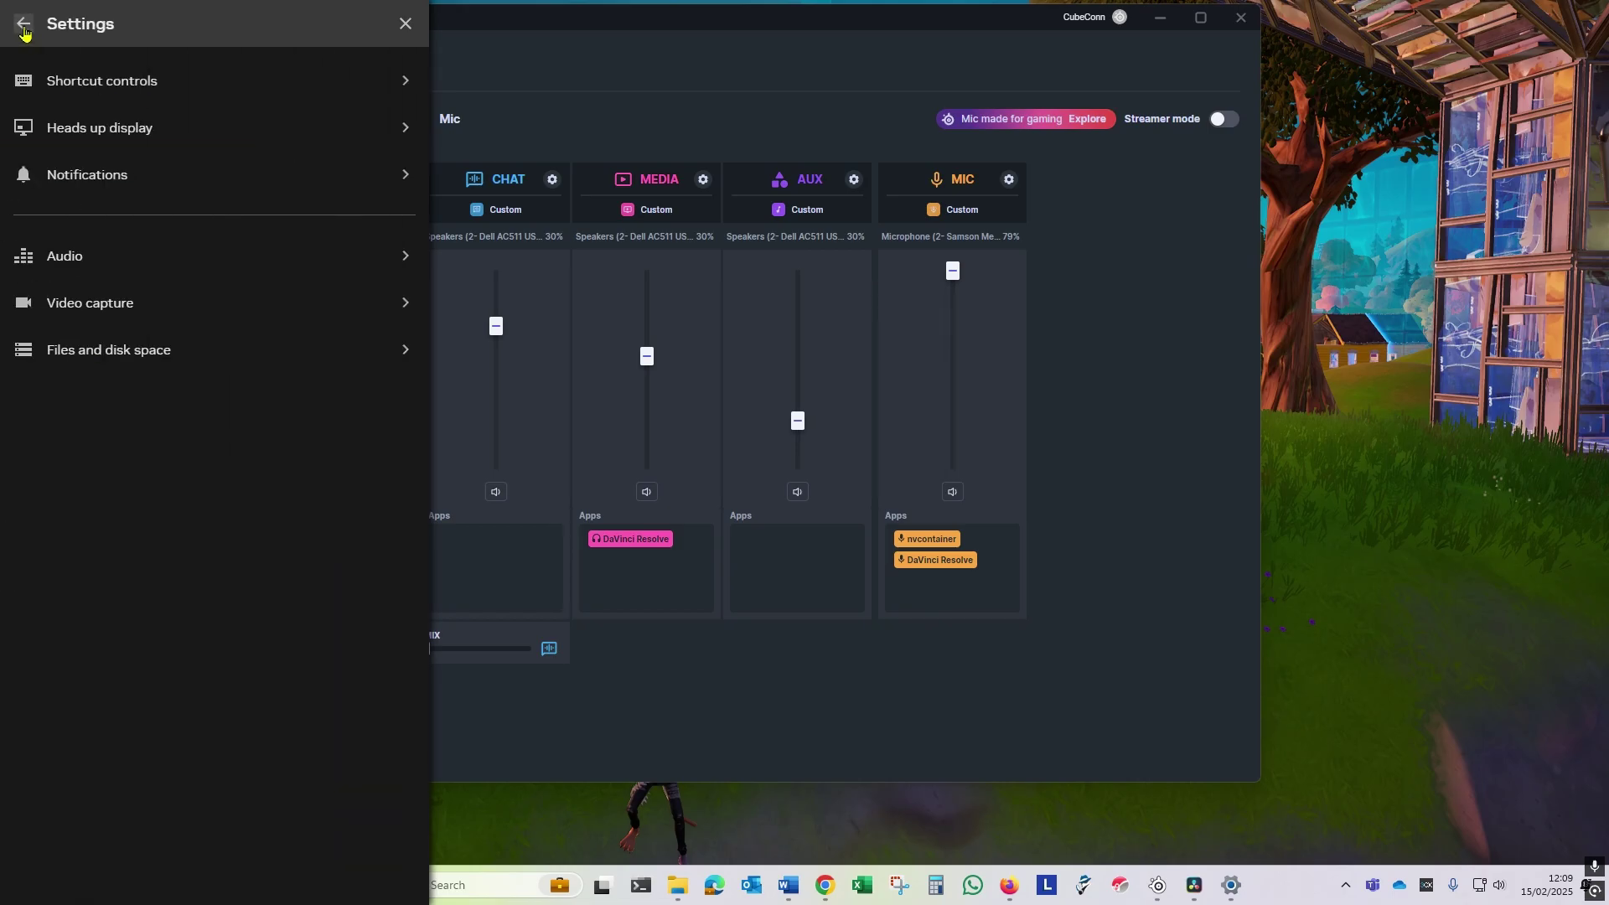
pyautogui.click(23, 31)
pyautogui.click(407, 24)
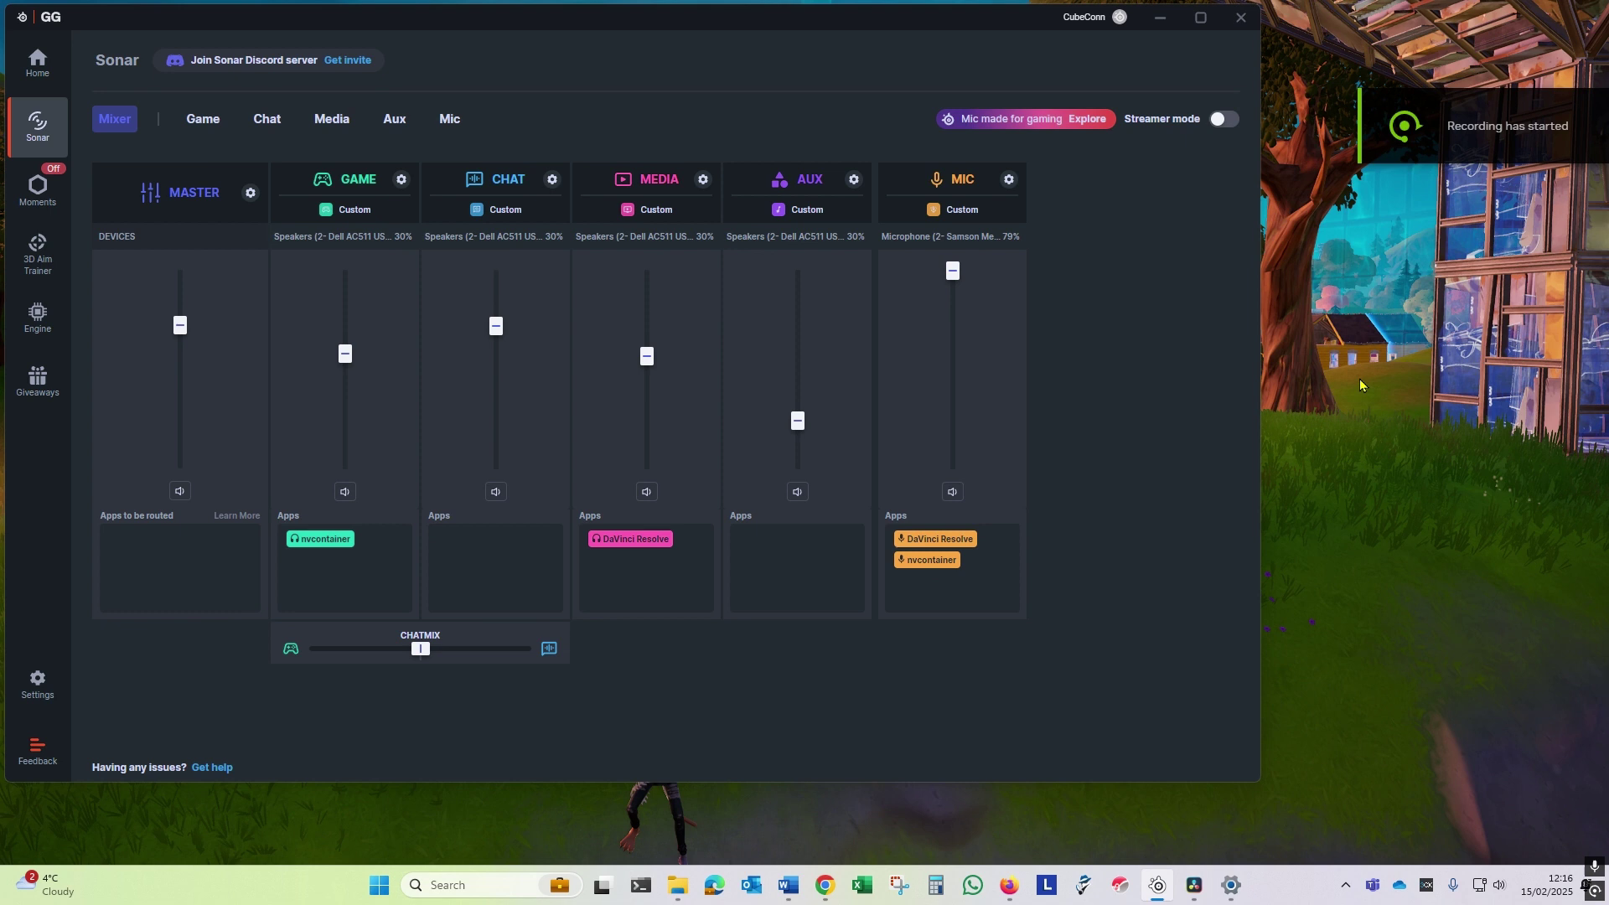
# Step: Play the 'Unreal Tournament meets Fortnite' YouTube video in Firefox
pyautogui.click(1006, 894)
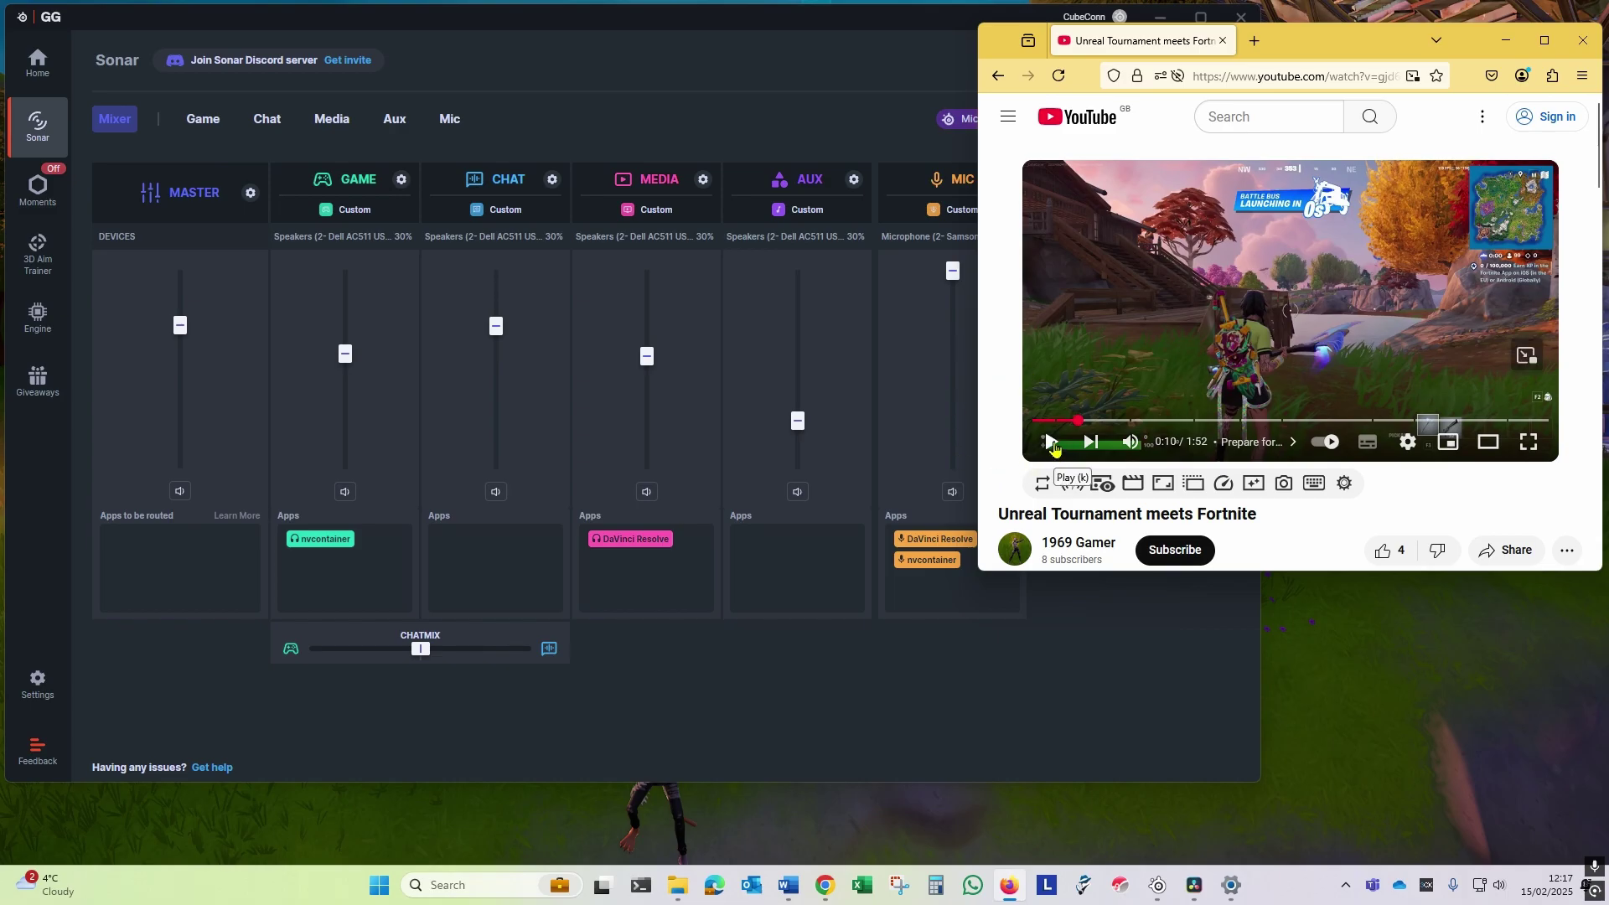
pyautogui.click(1054, 444)
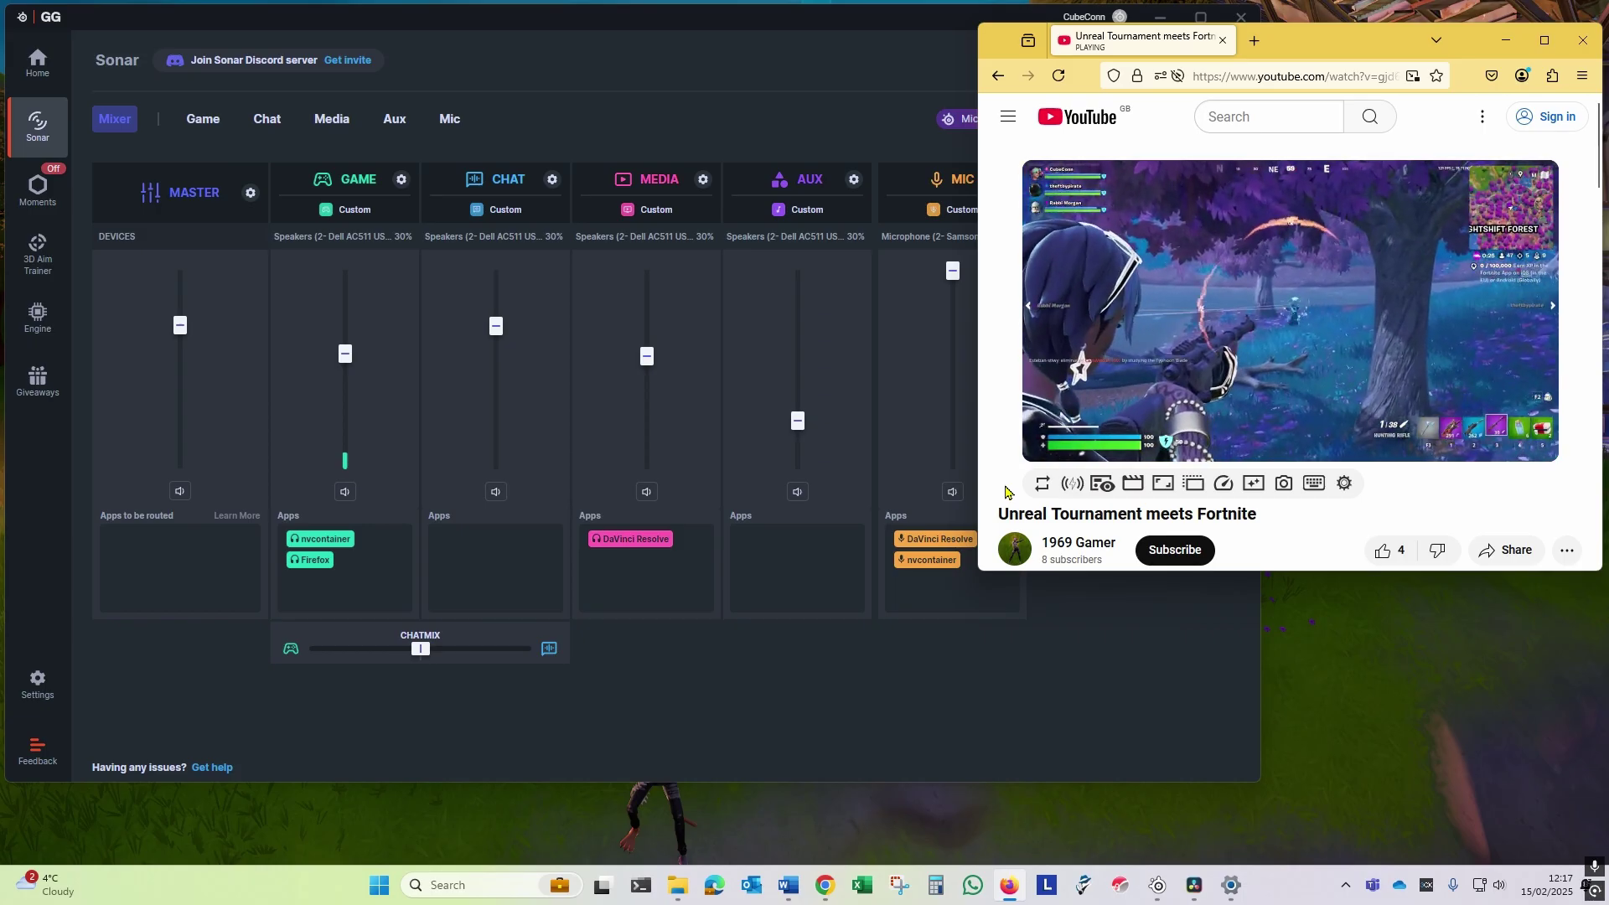
pyautogui.moveTo(1058, 448)
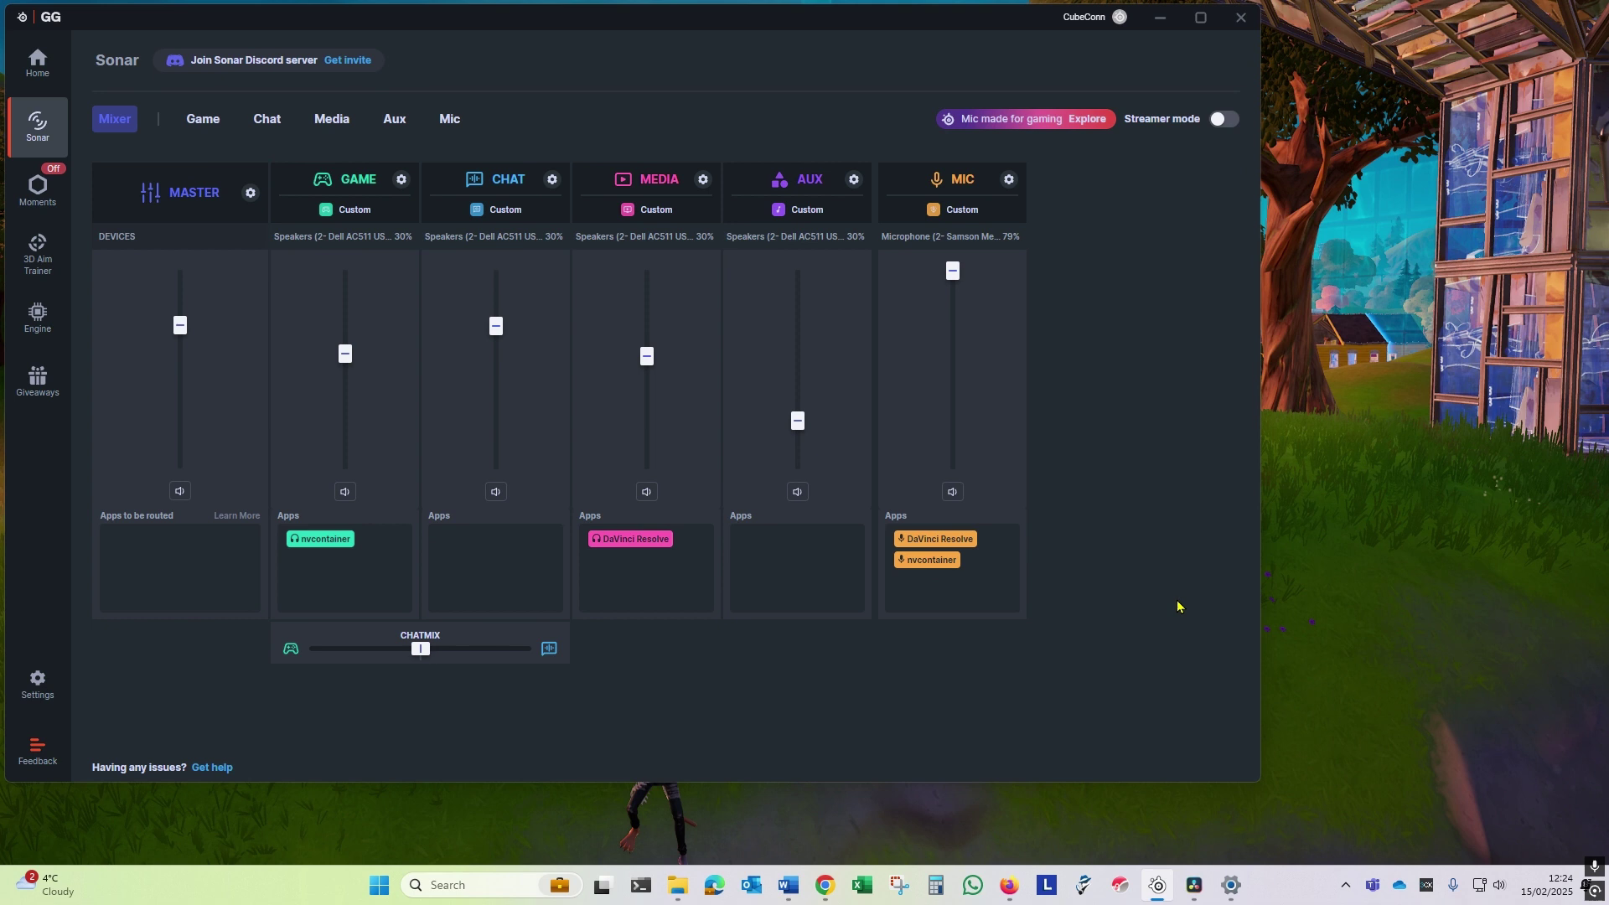
# Step: Bring DaVinci Resolve's Untitled Project to the front from the taskbar
pyautogui.click(1194, 887)
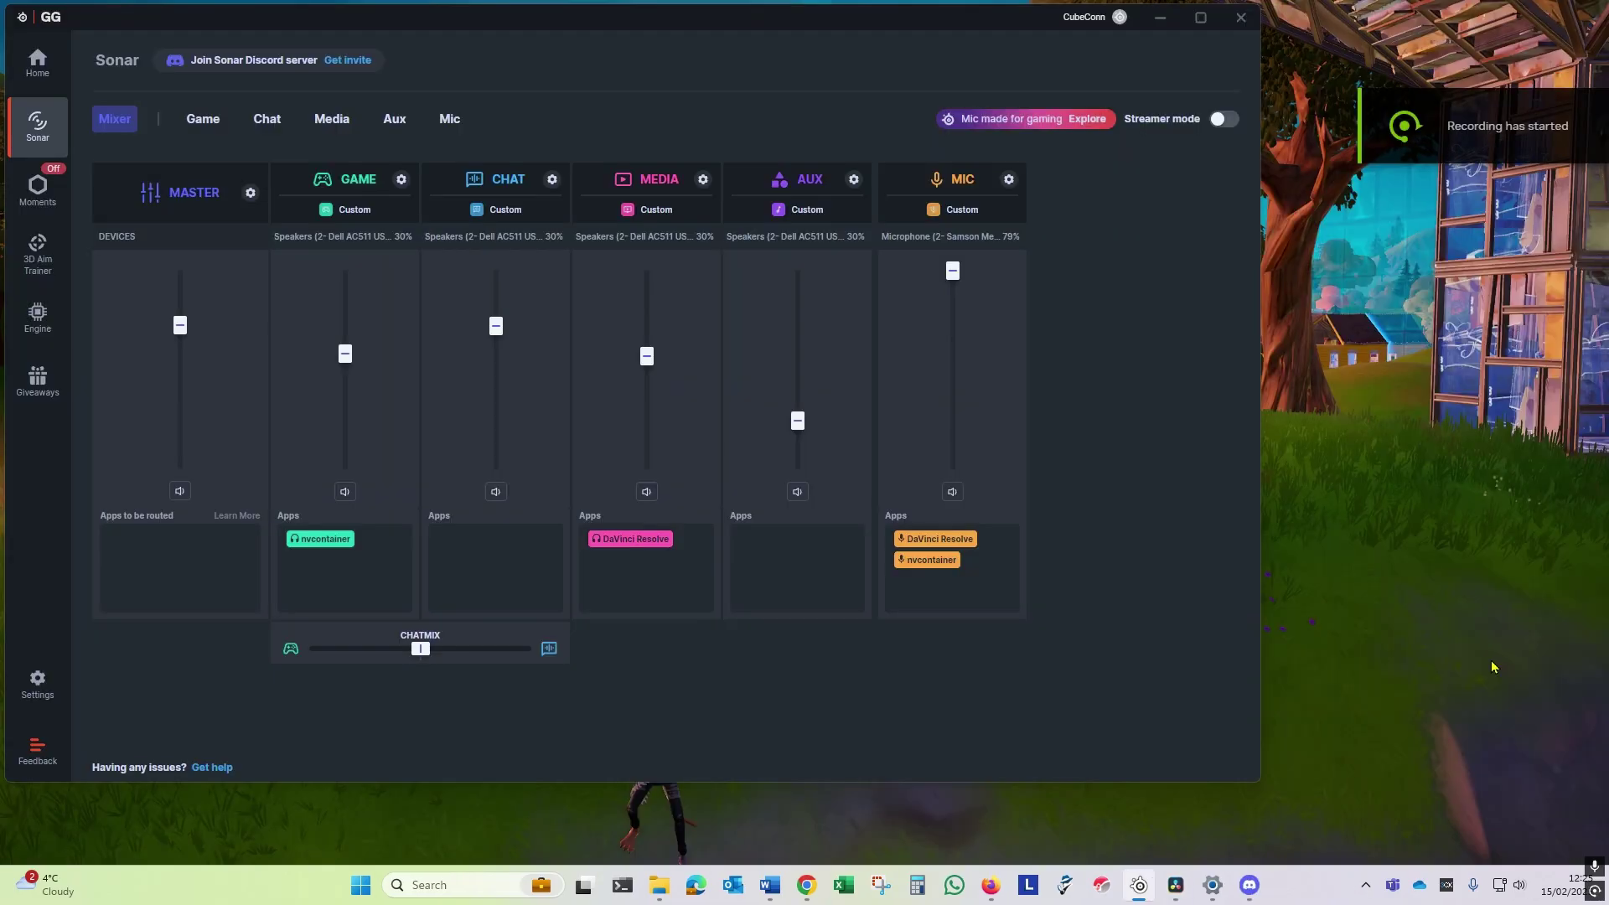
# Step: Join Discord's Gaming voice channel and check the Sonar mixer behind it
pyautogui.click(1250, 886)
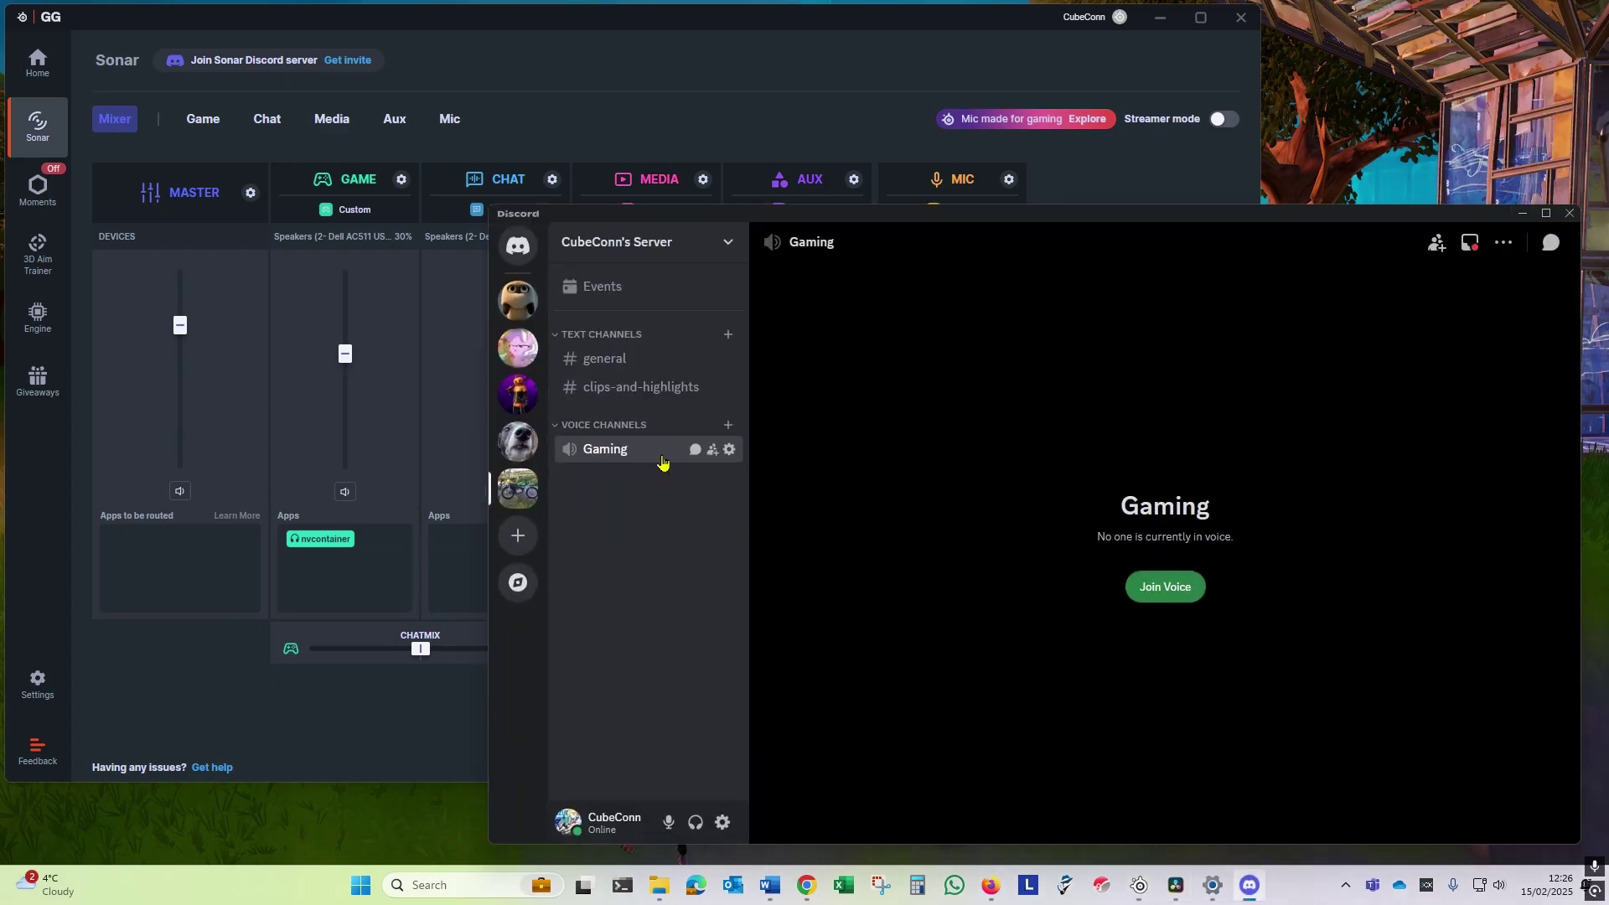
pyautogui.click(670, 461)
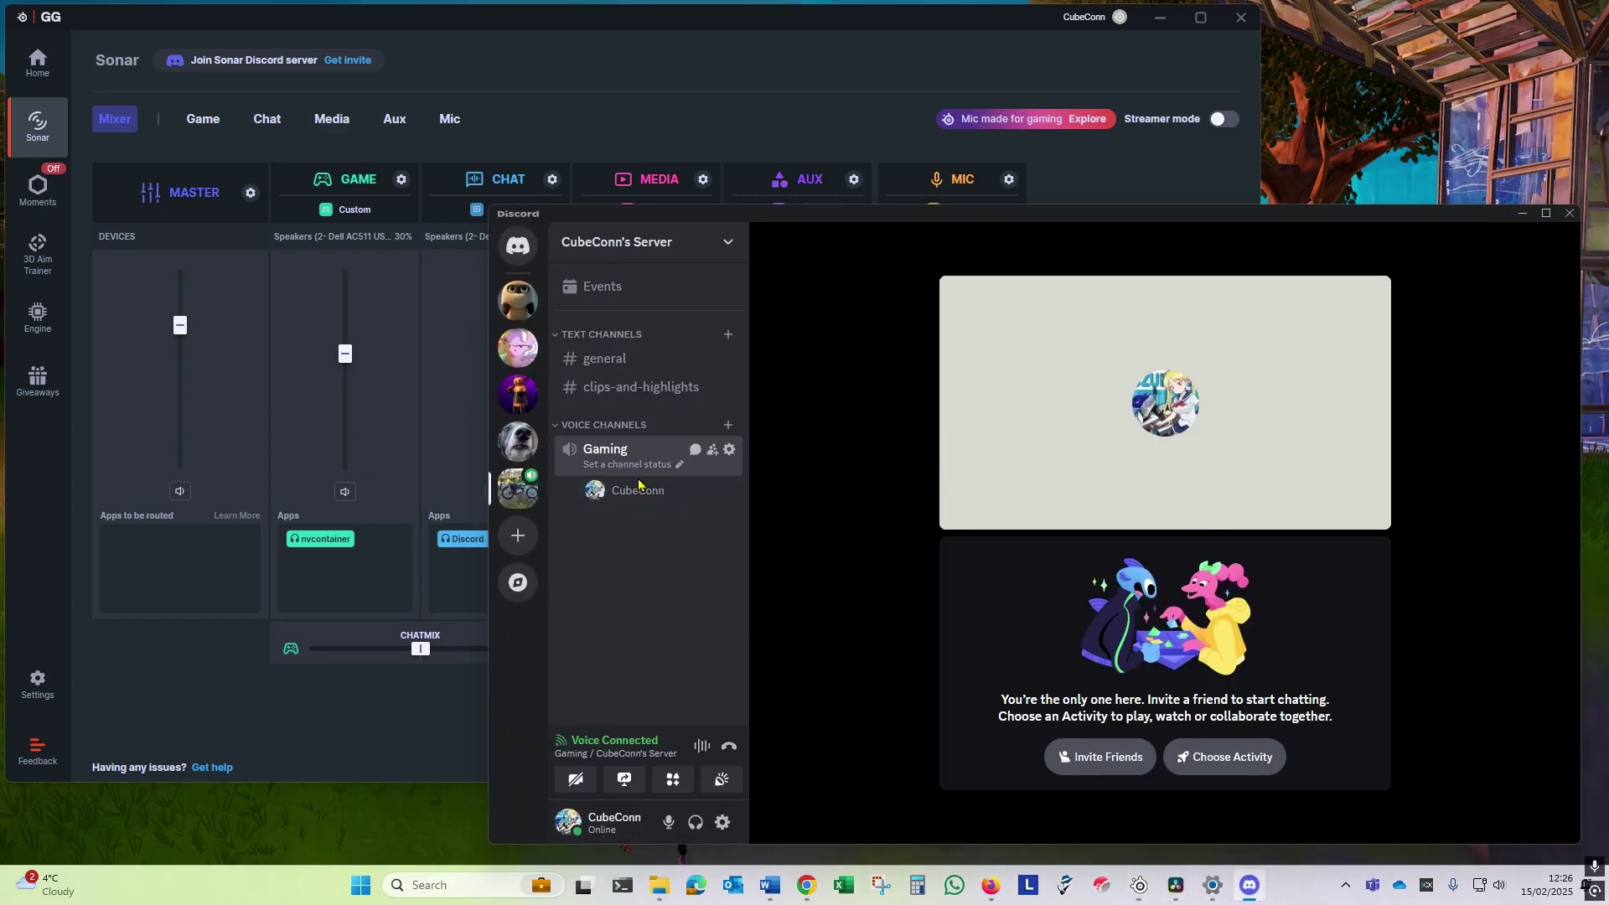
pyautogui.moveTo(719, 219); pyautogui.dragTo(649, 597)
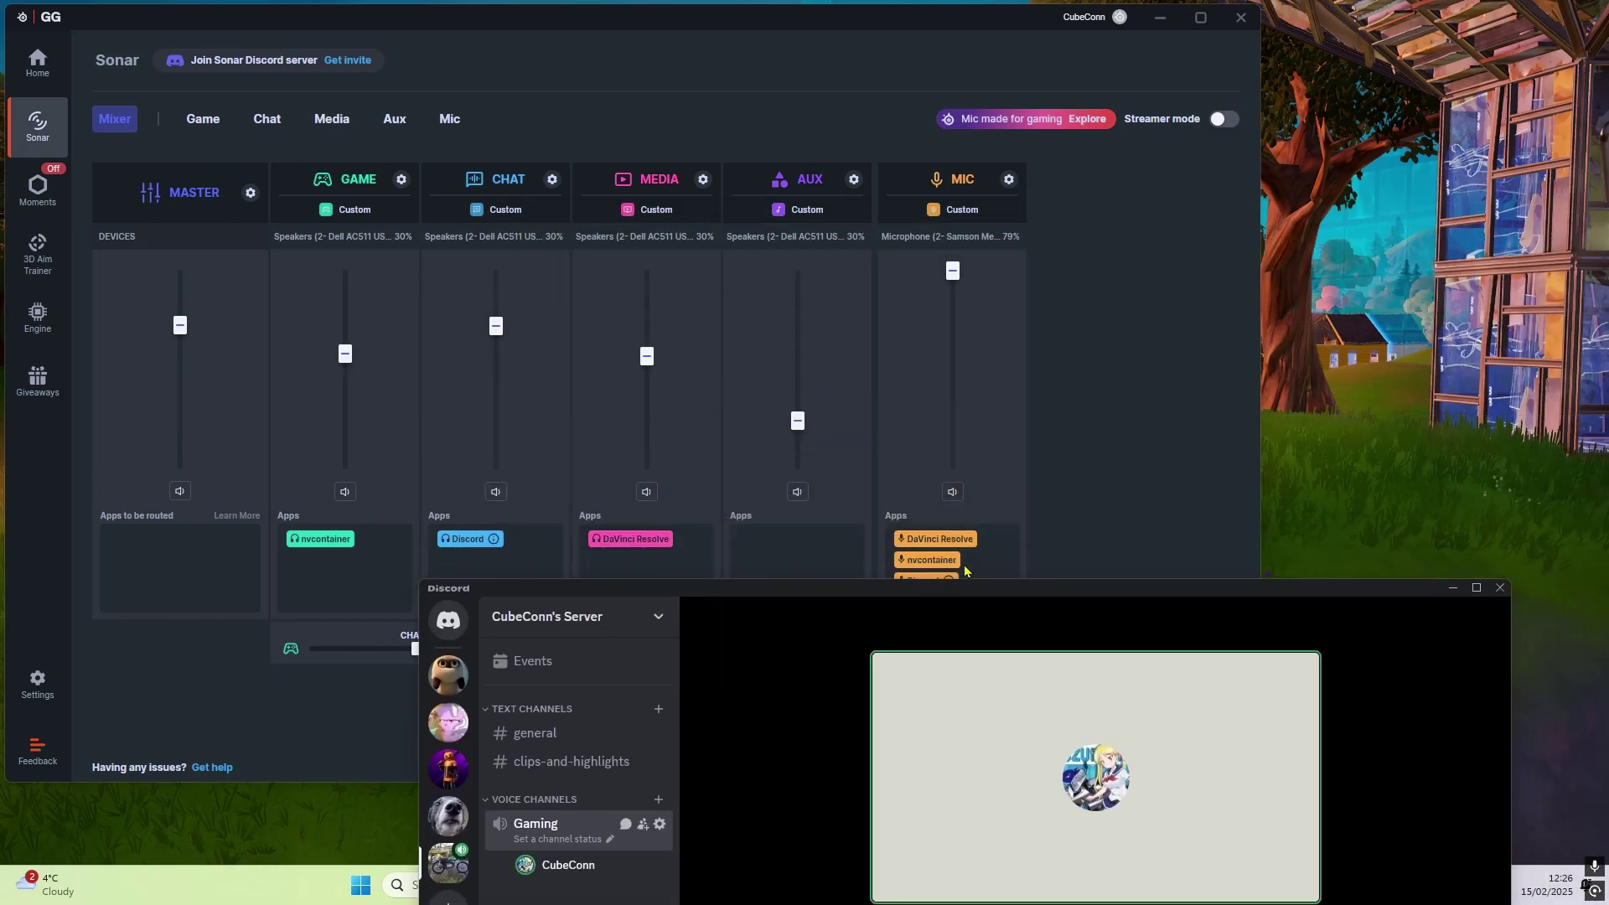
pyautogui.moveTo(975, 595); pyautogui.dragTo(1064, 230)
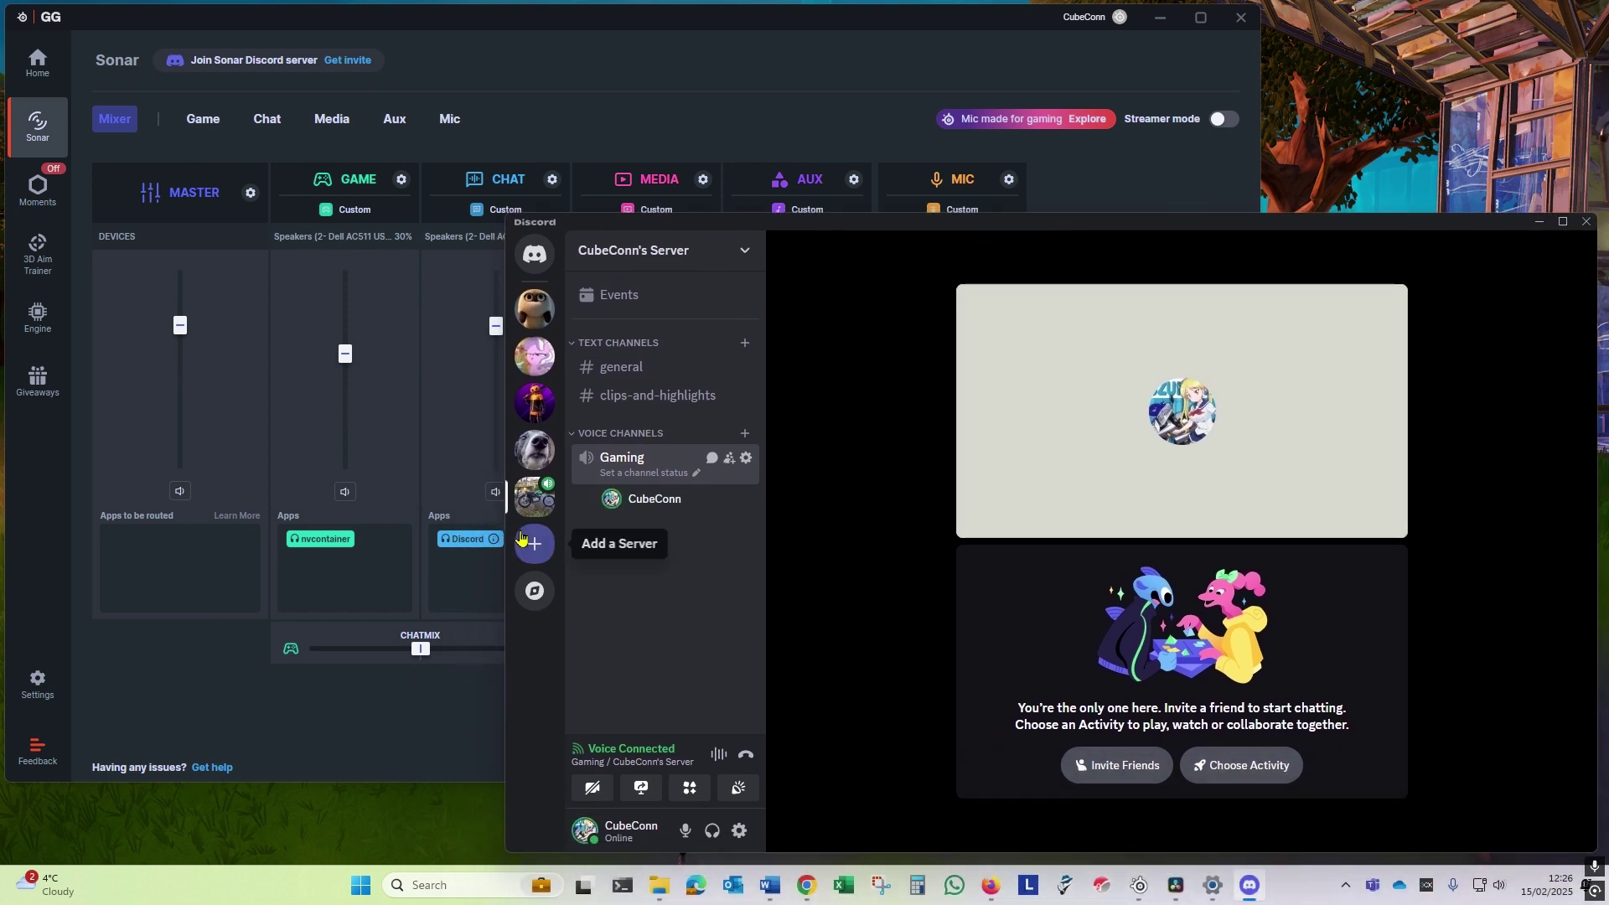
# Step: Check Discord's Voice & Video input and output devices, then return to the Sonar mixer
pyautogui.click(741, 830)
pyautogui.scroll(-3, 715, 765)
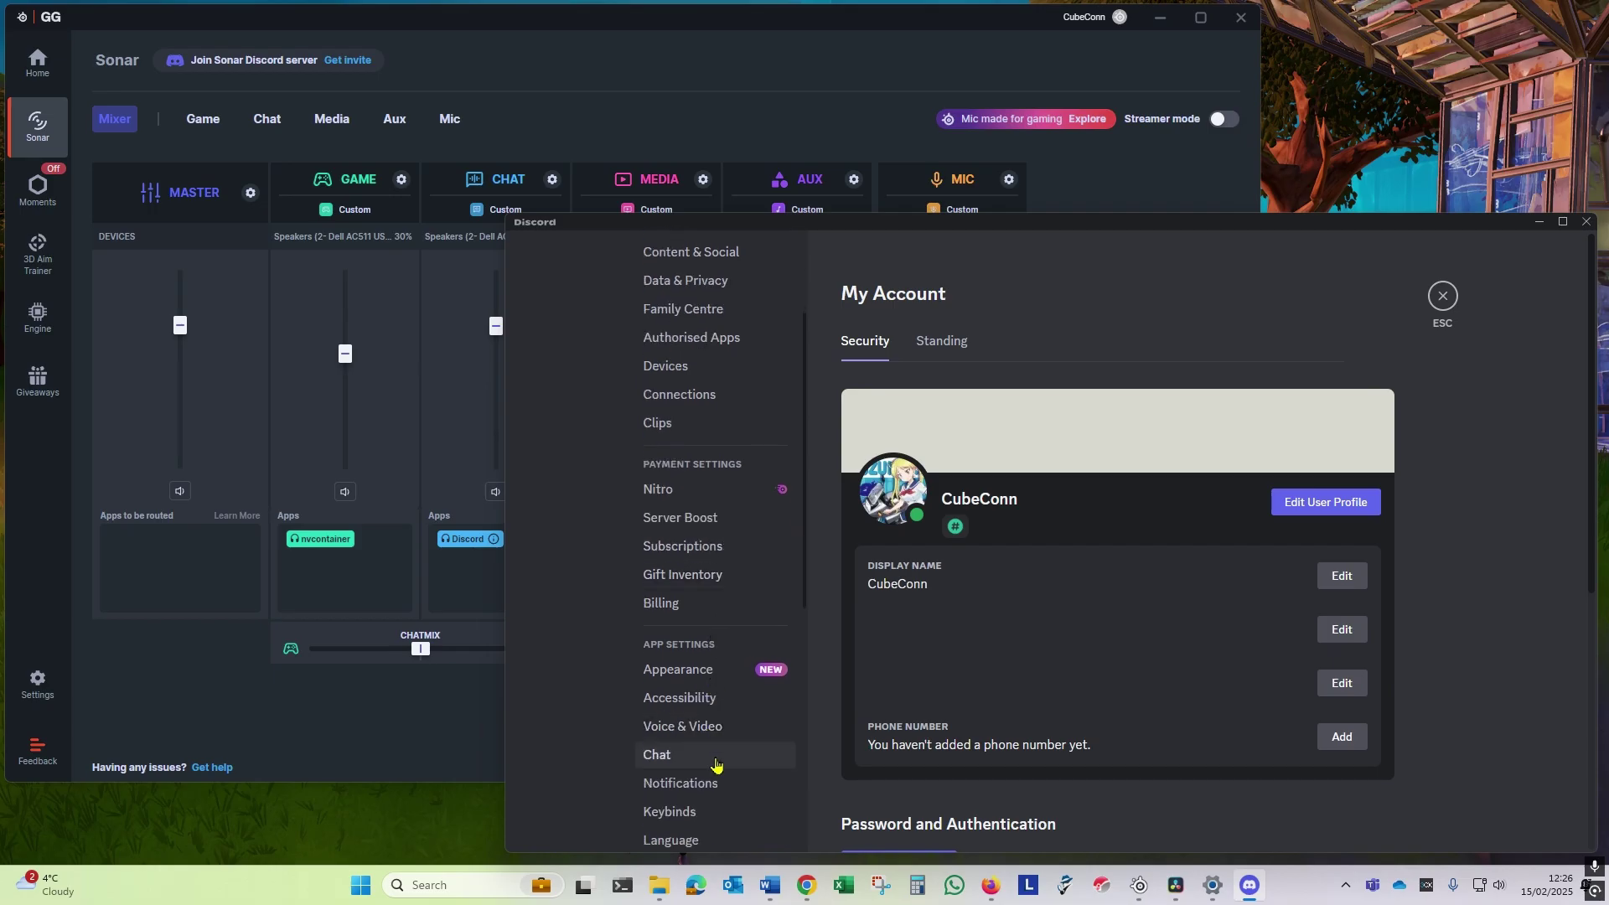
pyautogui.click(706, 734)
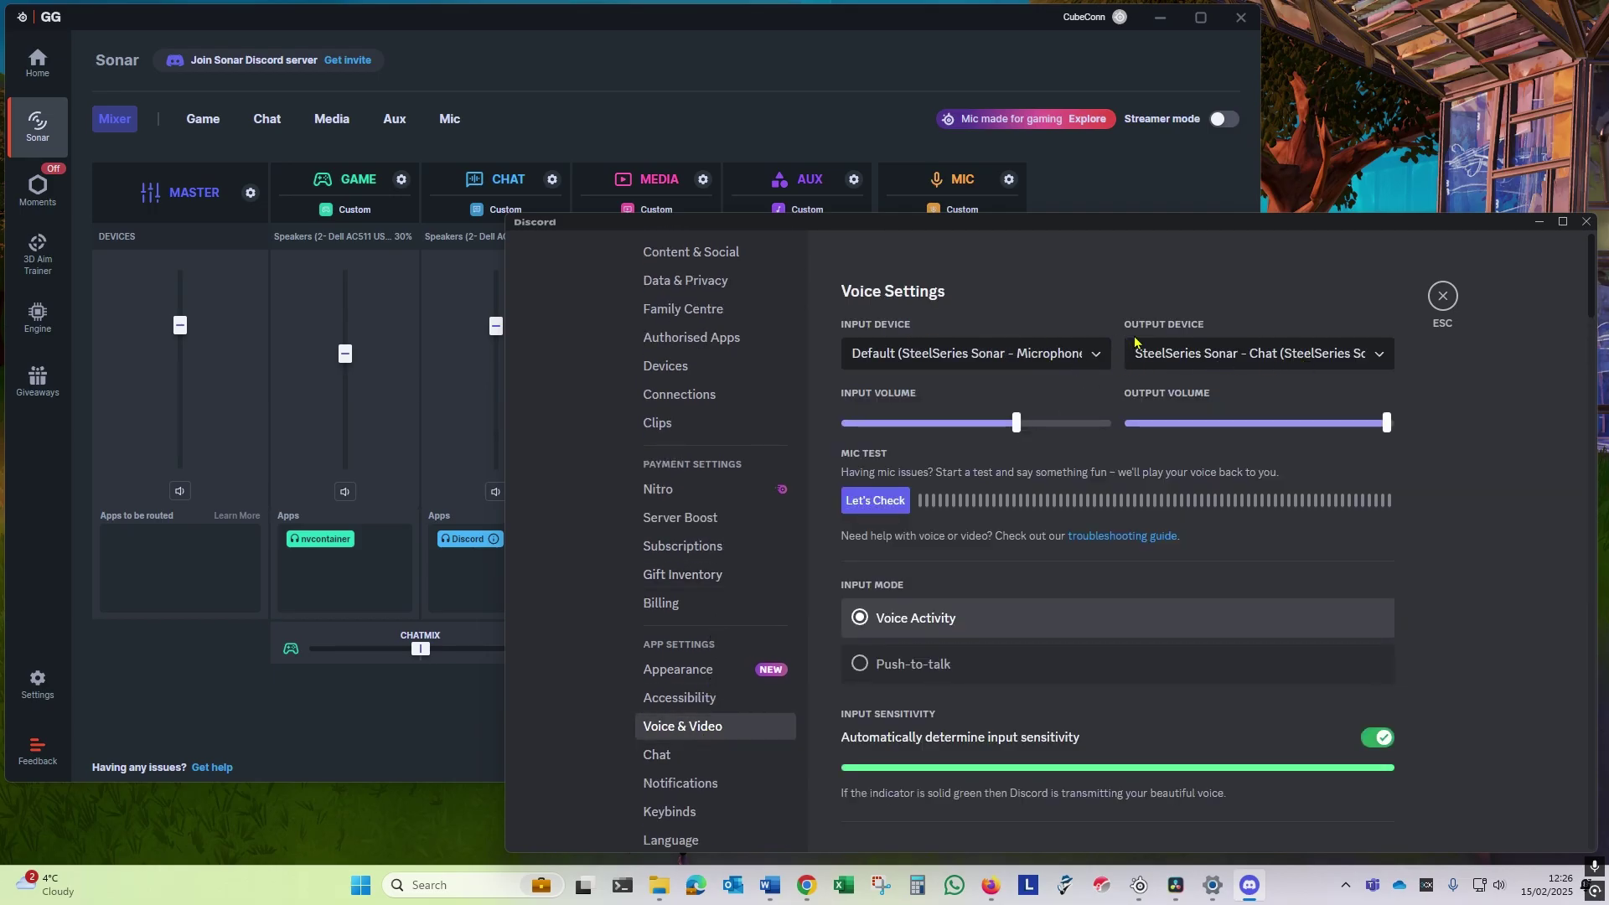
pyautogui.click(1443, 297)
pyautogui.click(500, 545)
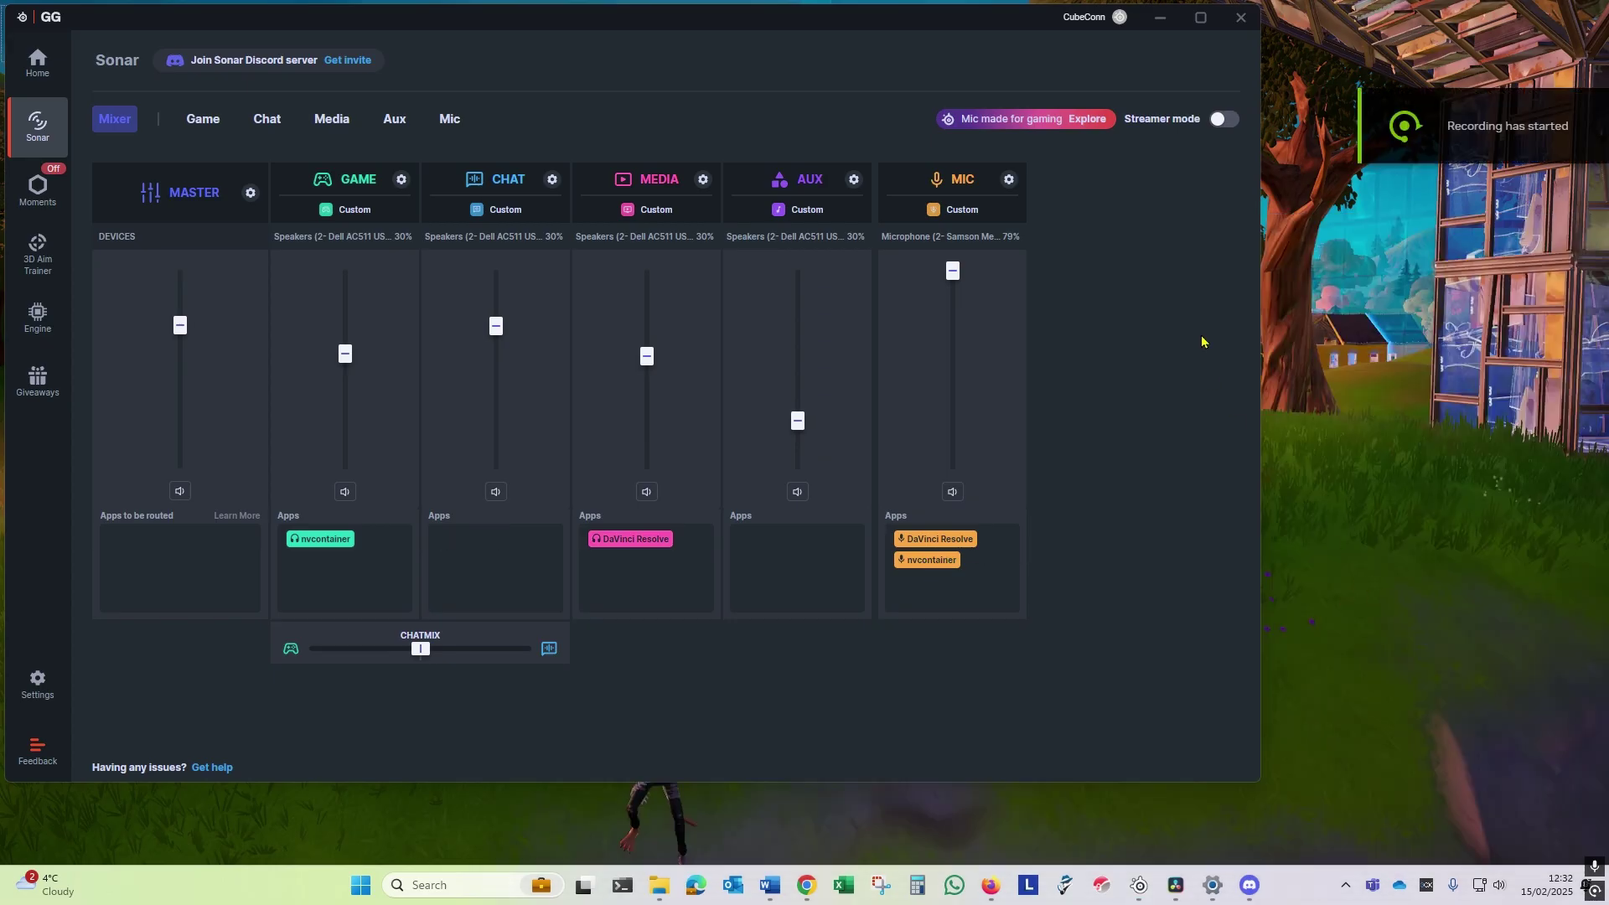
# Step: Turn on Sonar streamer mode and open the MASTER panel's device settings
pyautogui.click(1226, 119)
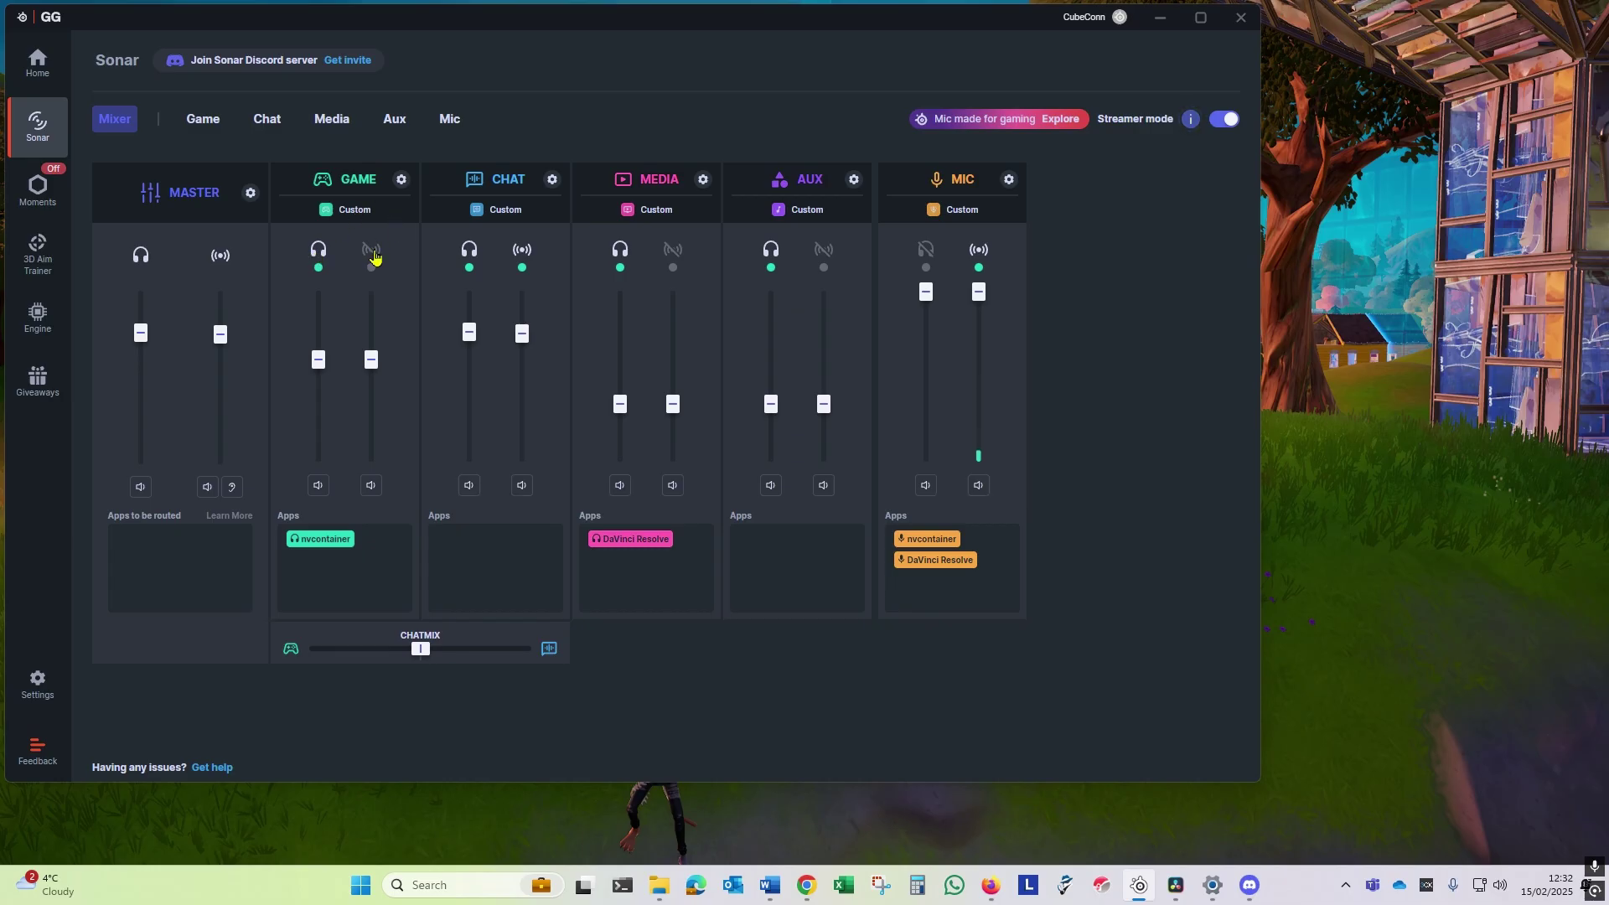
pyautogui.click(250, 194)
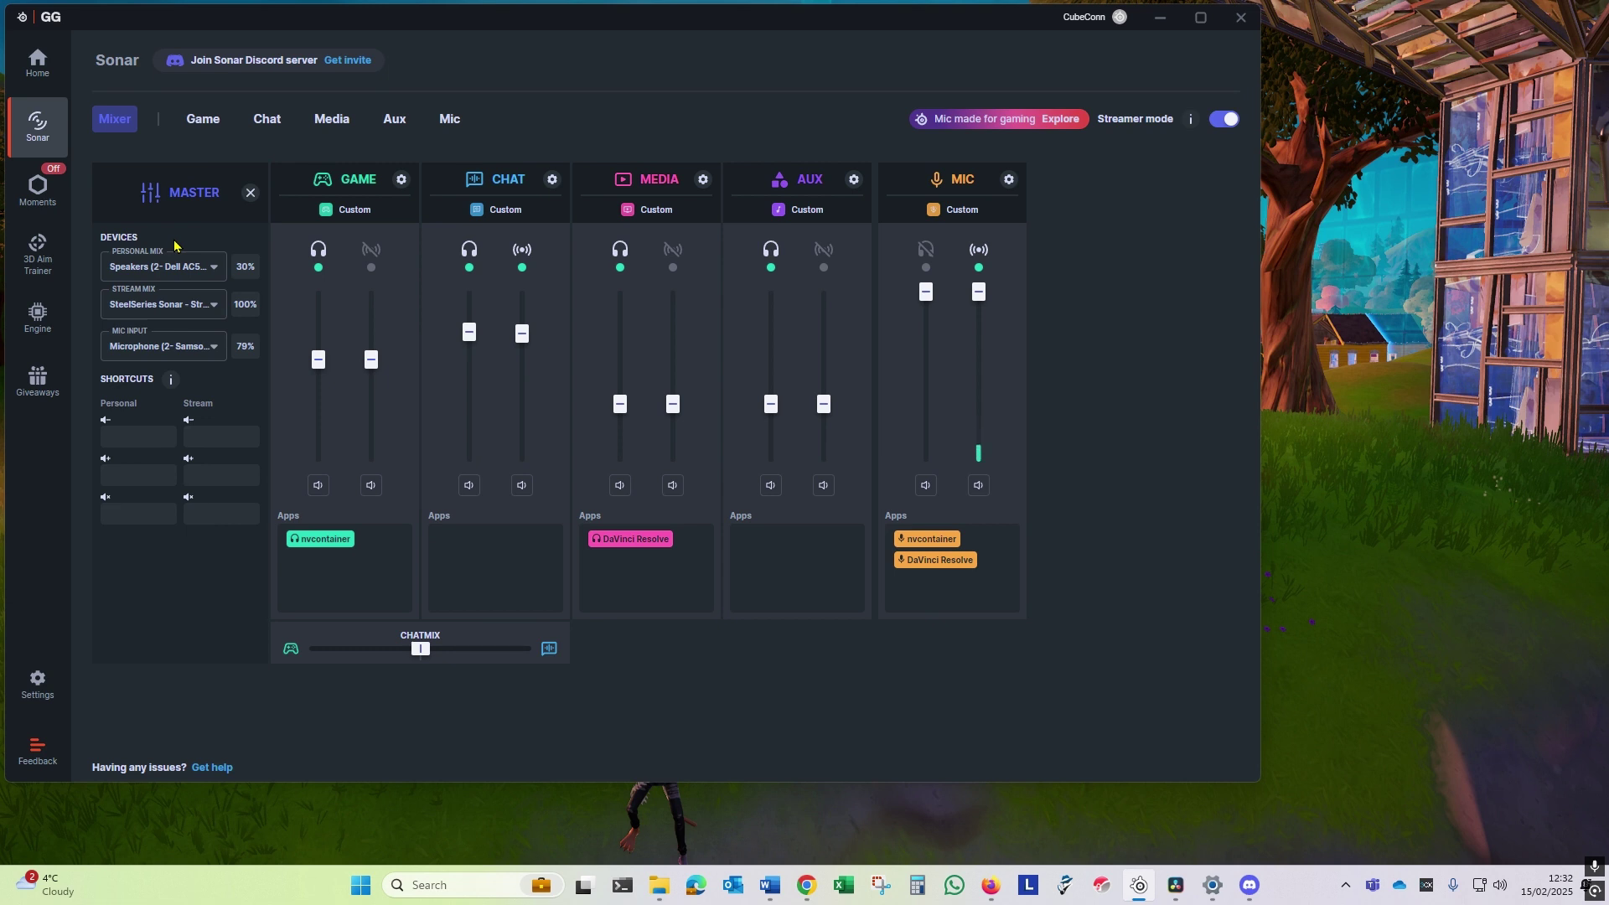
# Step: Choose SteelSeries Sonar - Stream as the Stream Mix output device
pyautogui.click(213, 306)
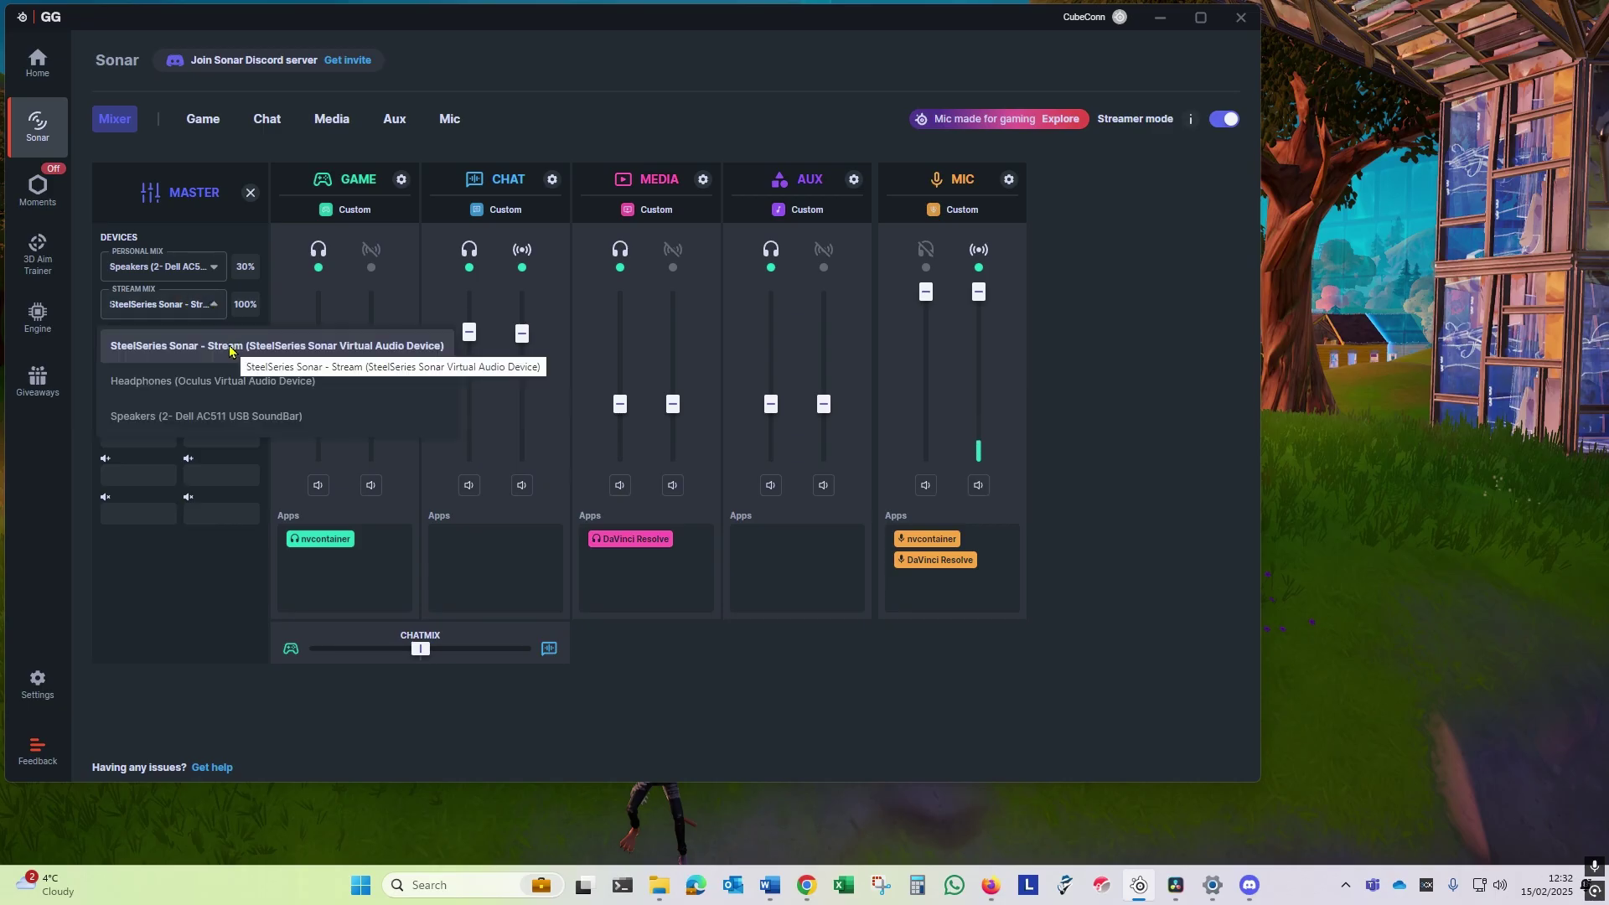
pyautogui.click(250, 194)
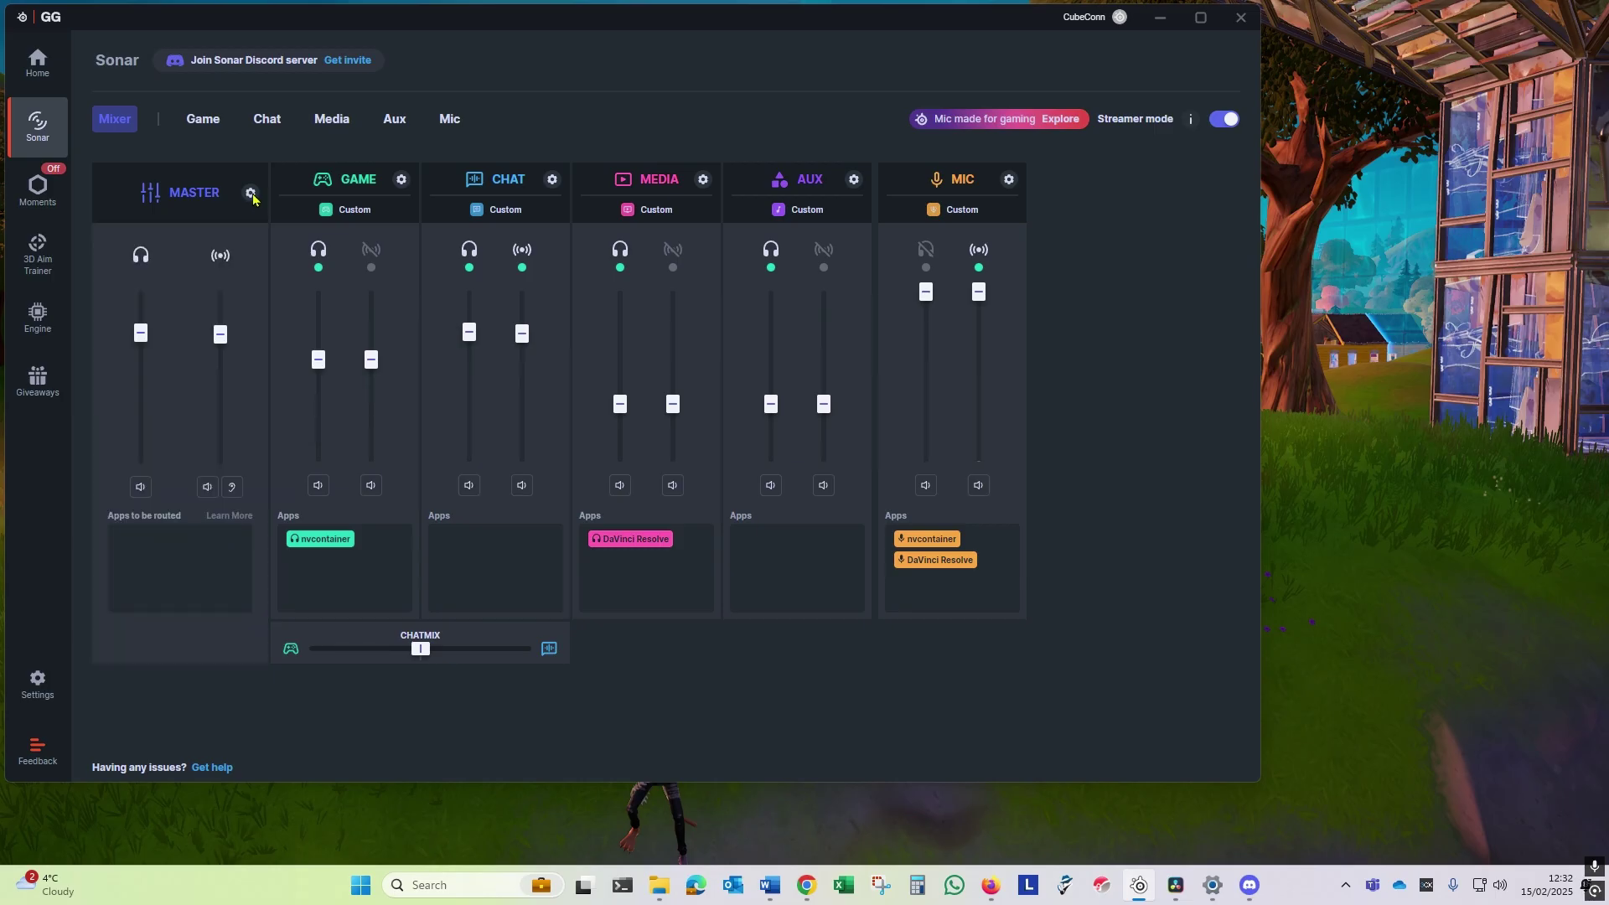
pyautogui.click(401, 180)
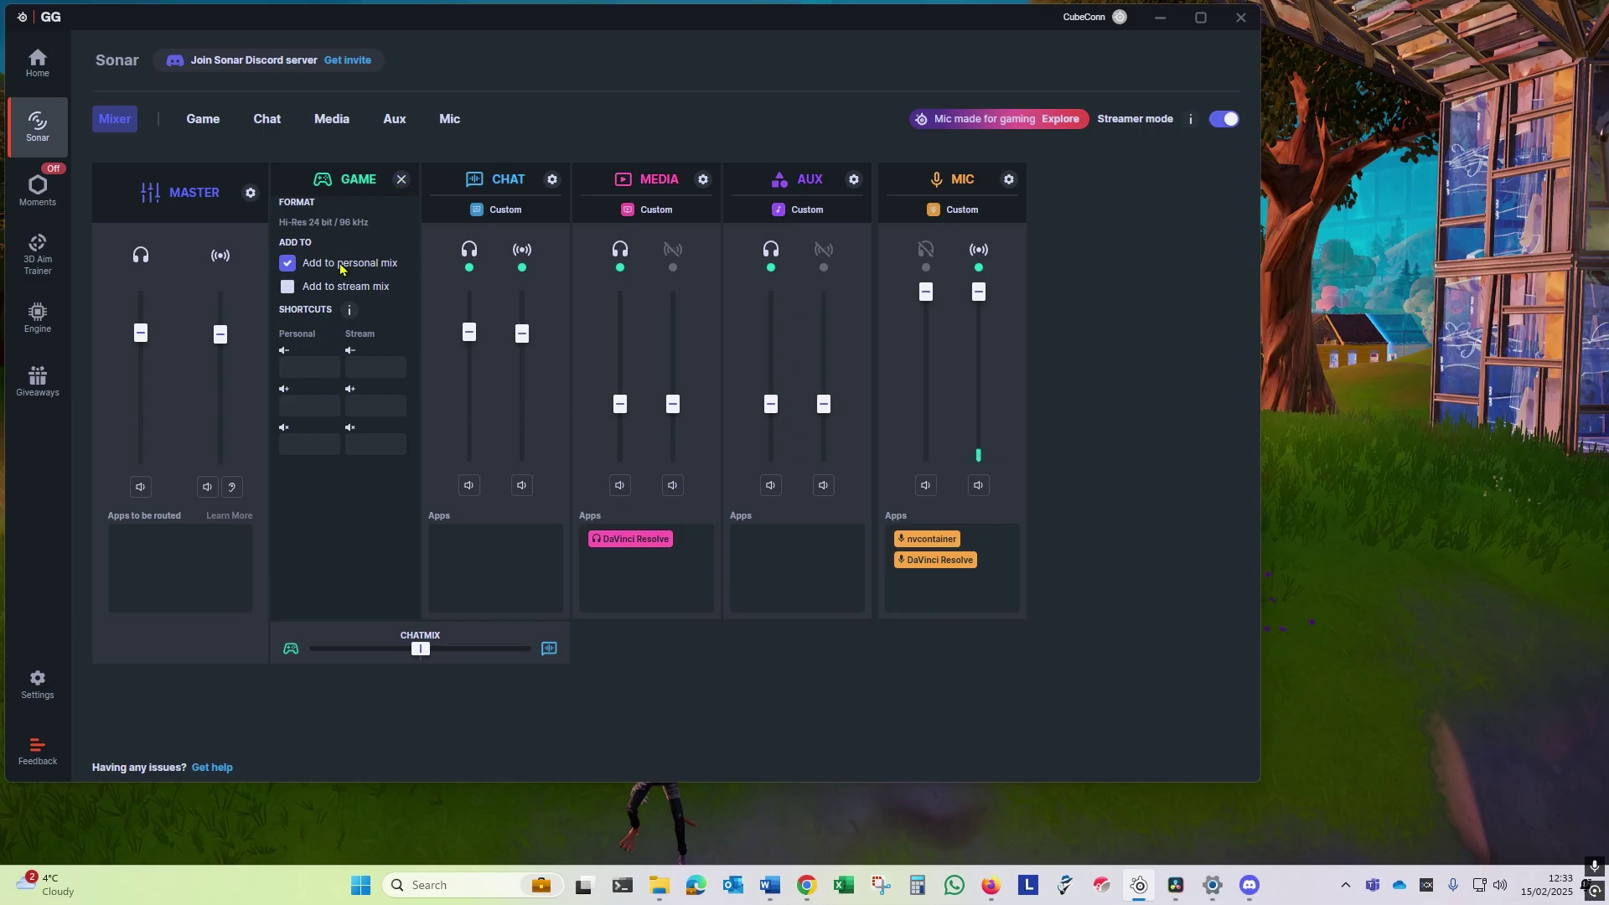
pyautogui.click(552, 181)
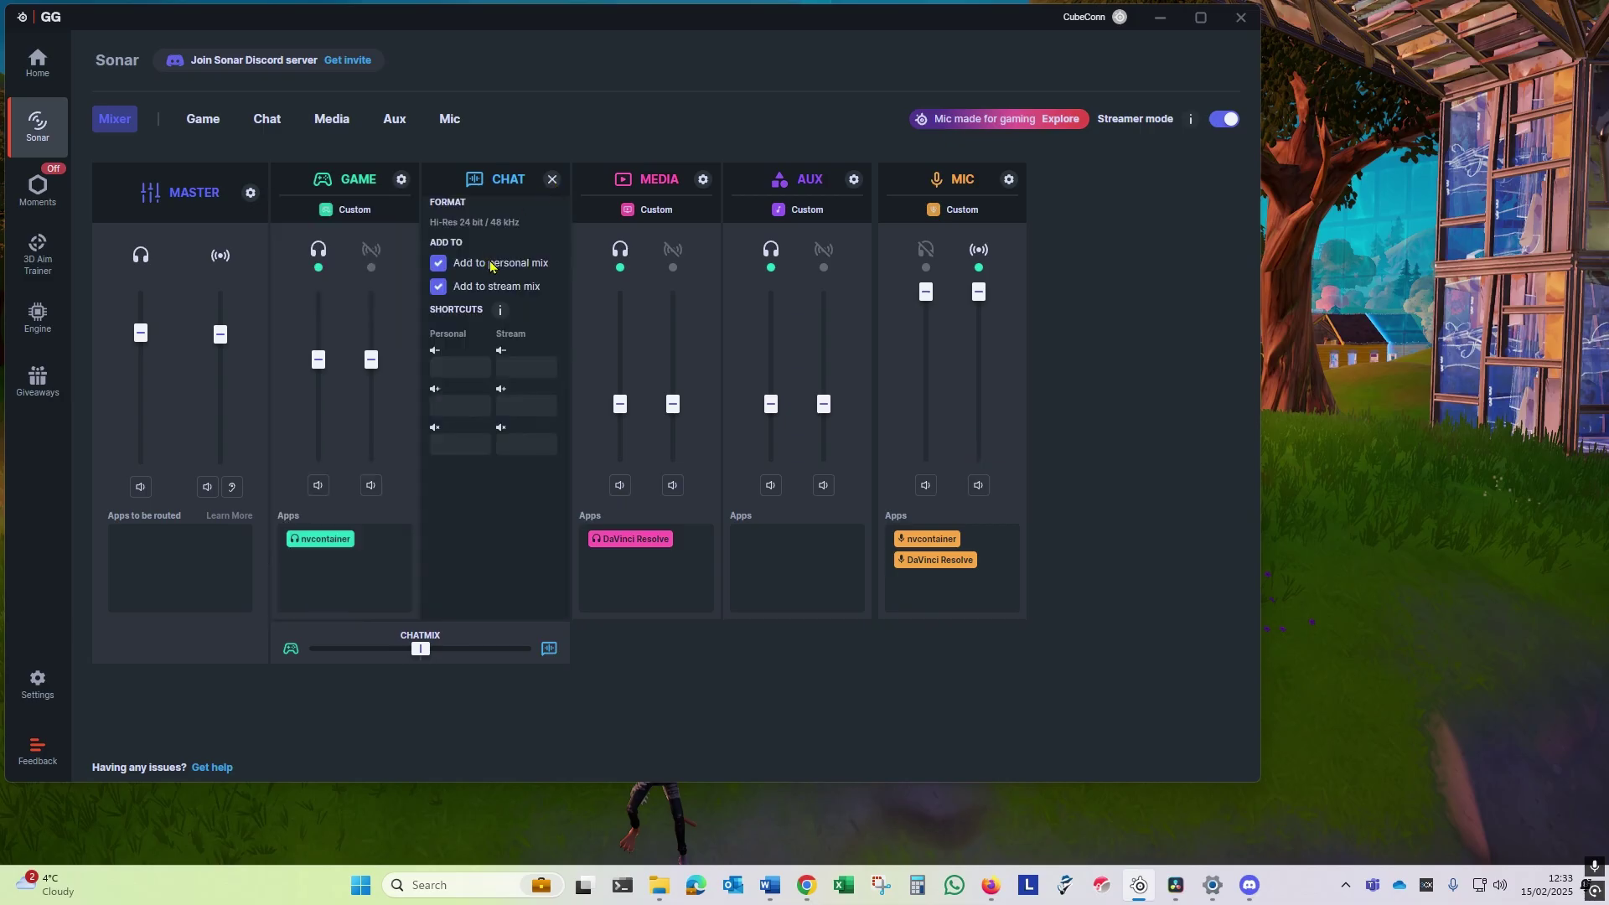
pyautogui.click(704, 180)
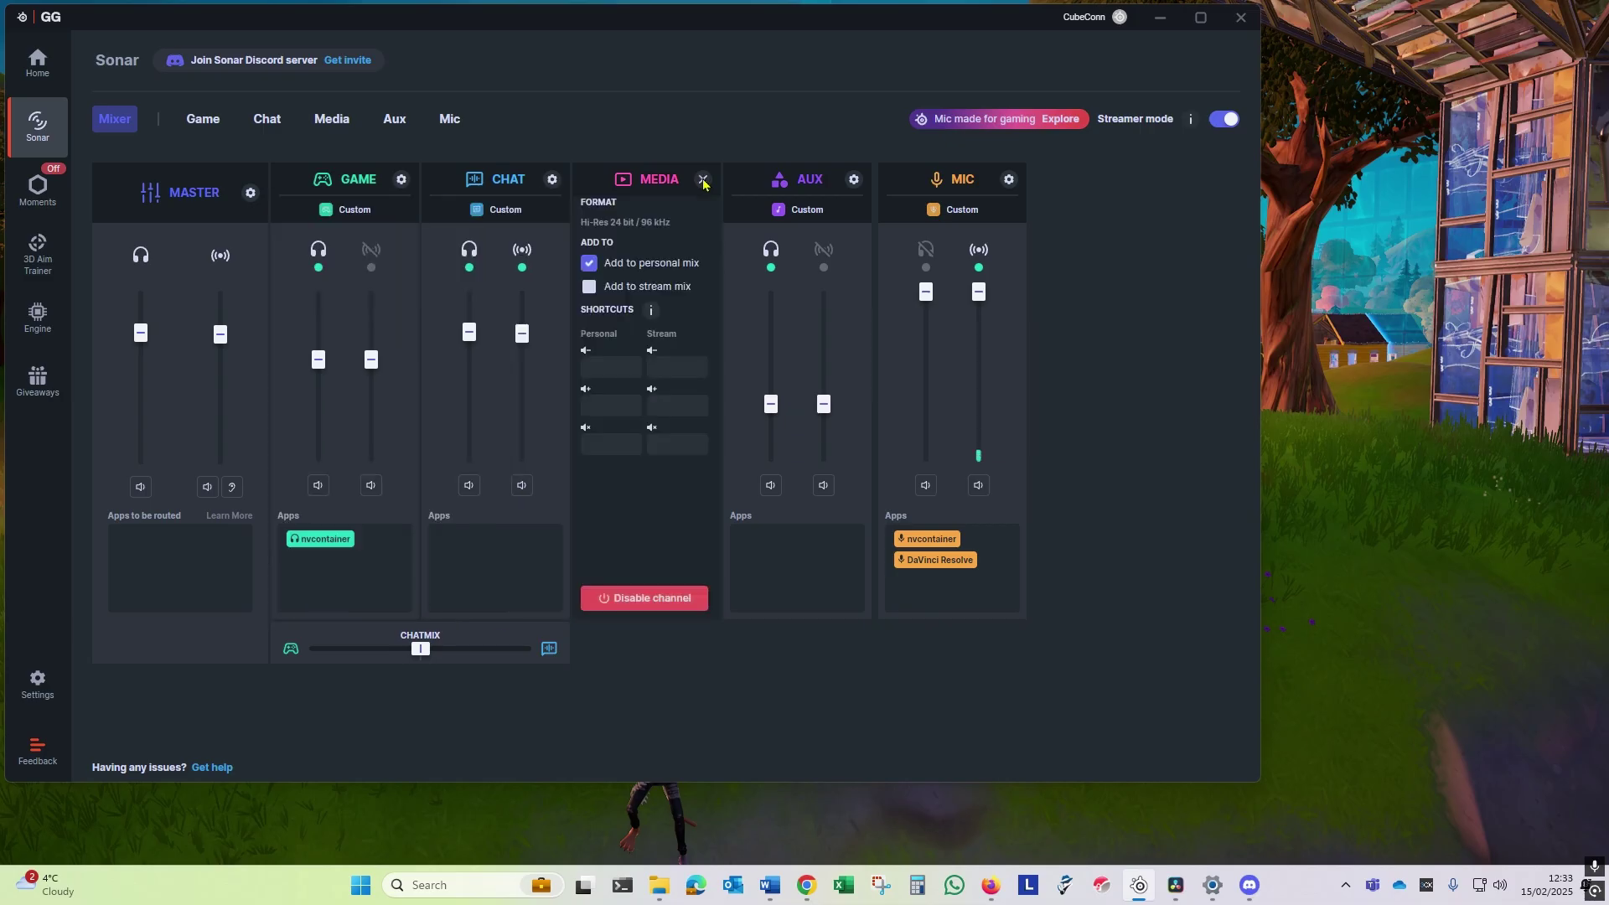
pyautogui.click(854, 179)
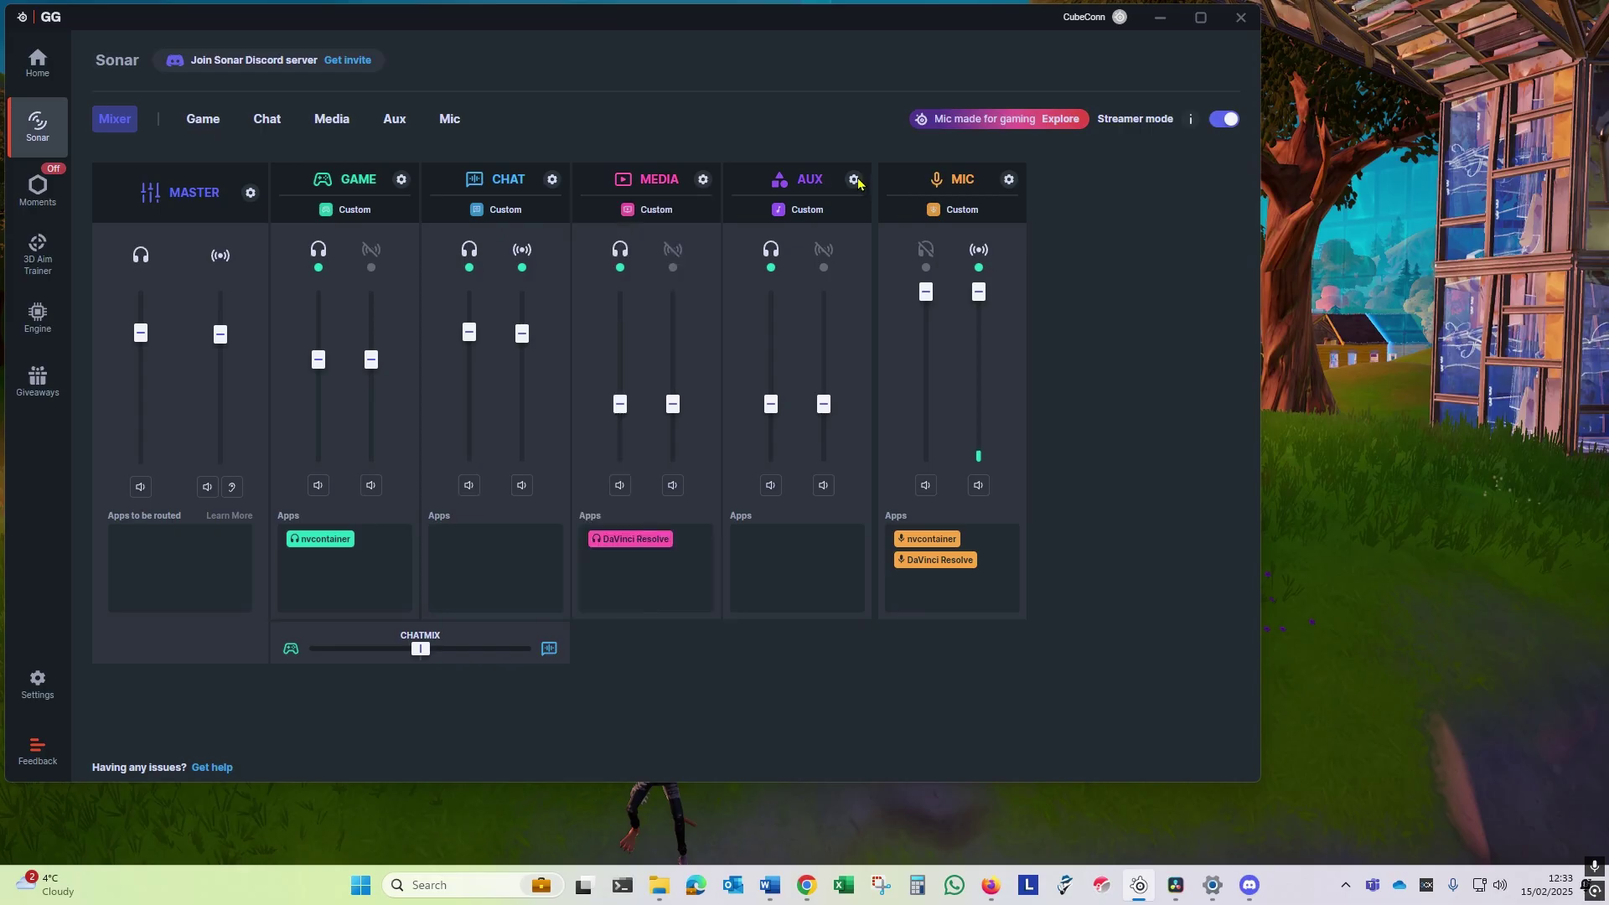
pyautogui.click(1010, 179)
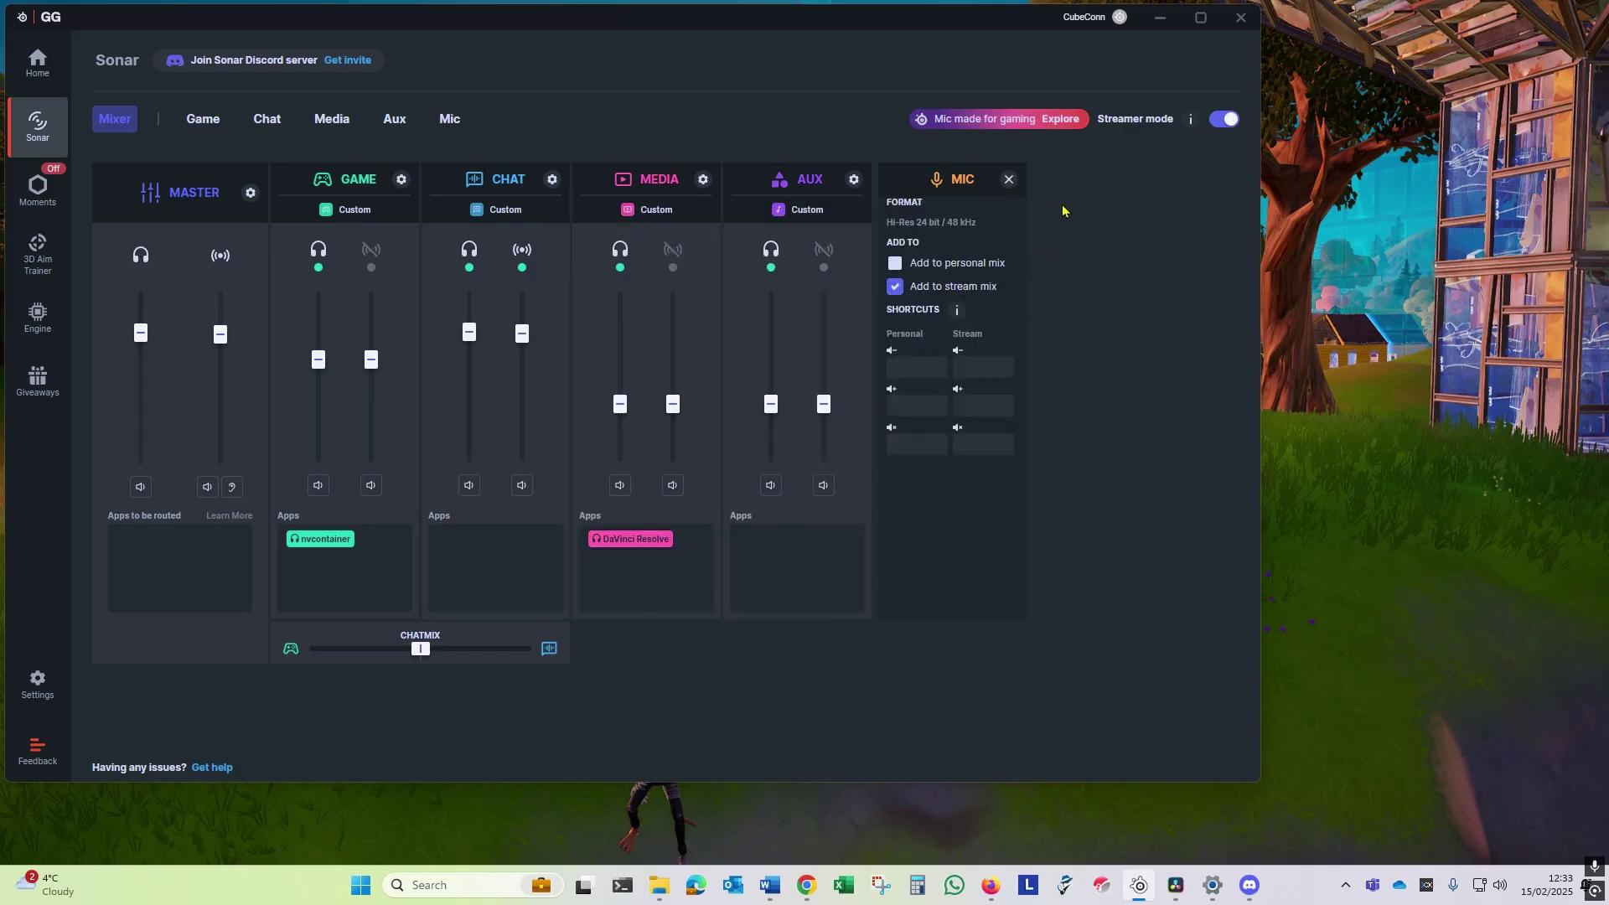
pyautogui.click(1009, 180)
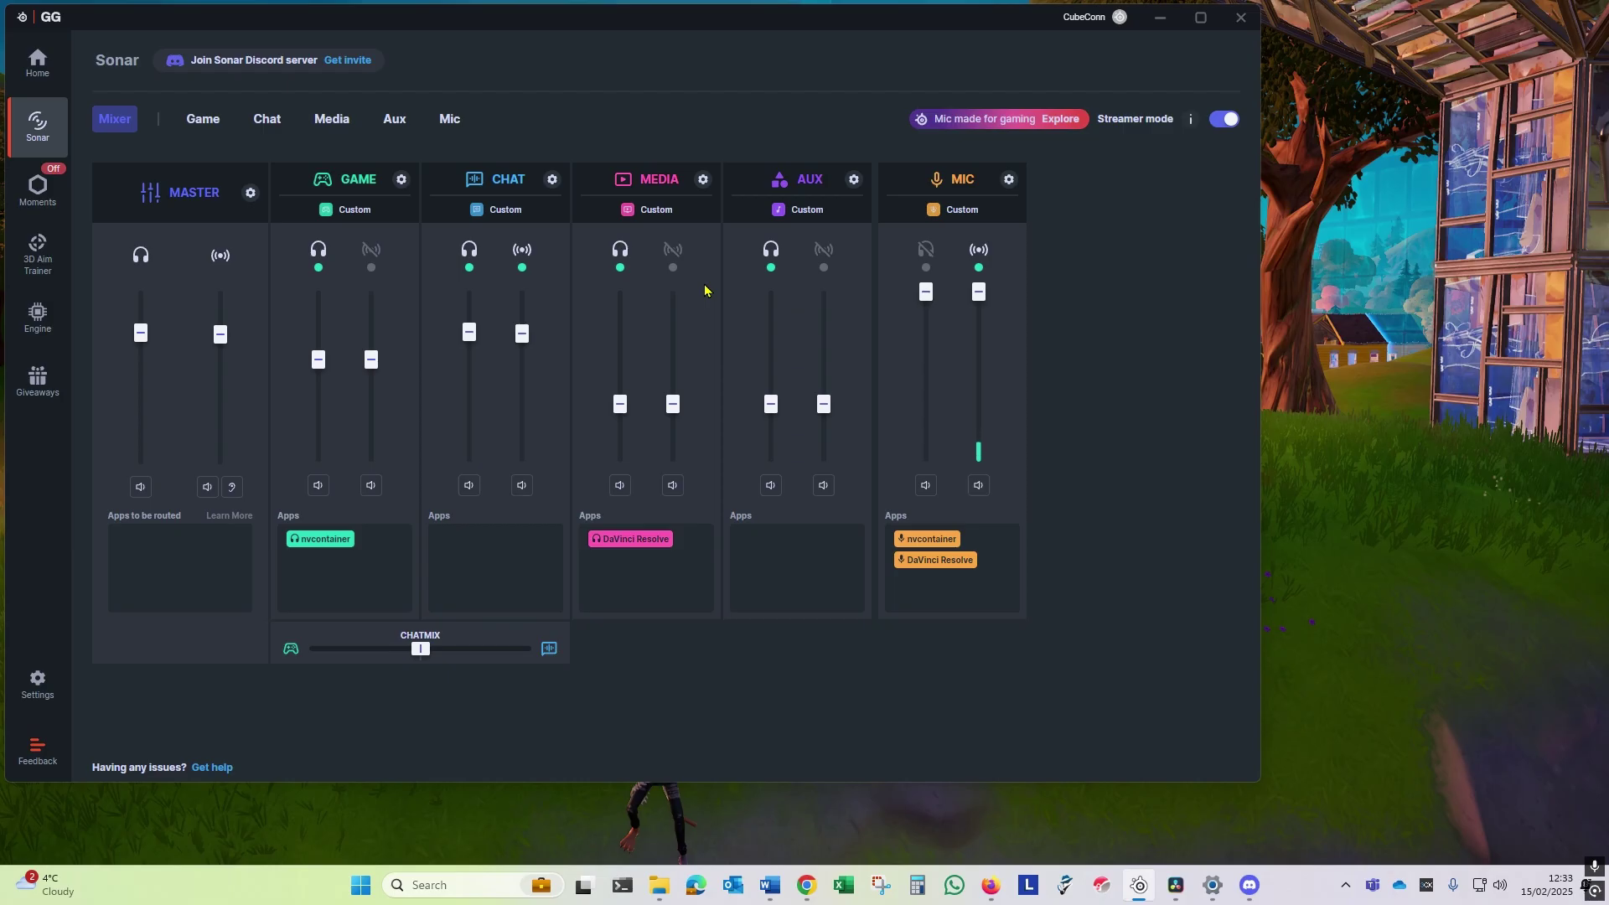
# Step: Set the NVIDIA overlay's microphone source to SteelSeries Sonar - Stream and close the overlay
pyautogui.hotkey('alt', 'z')
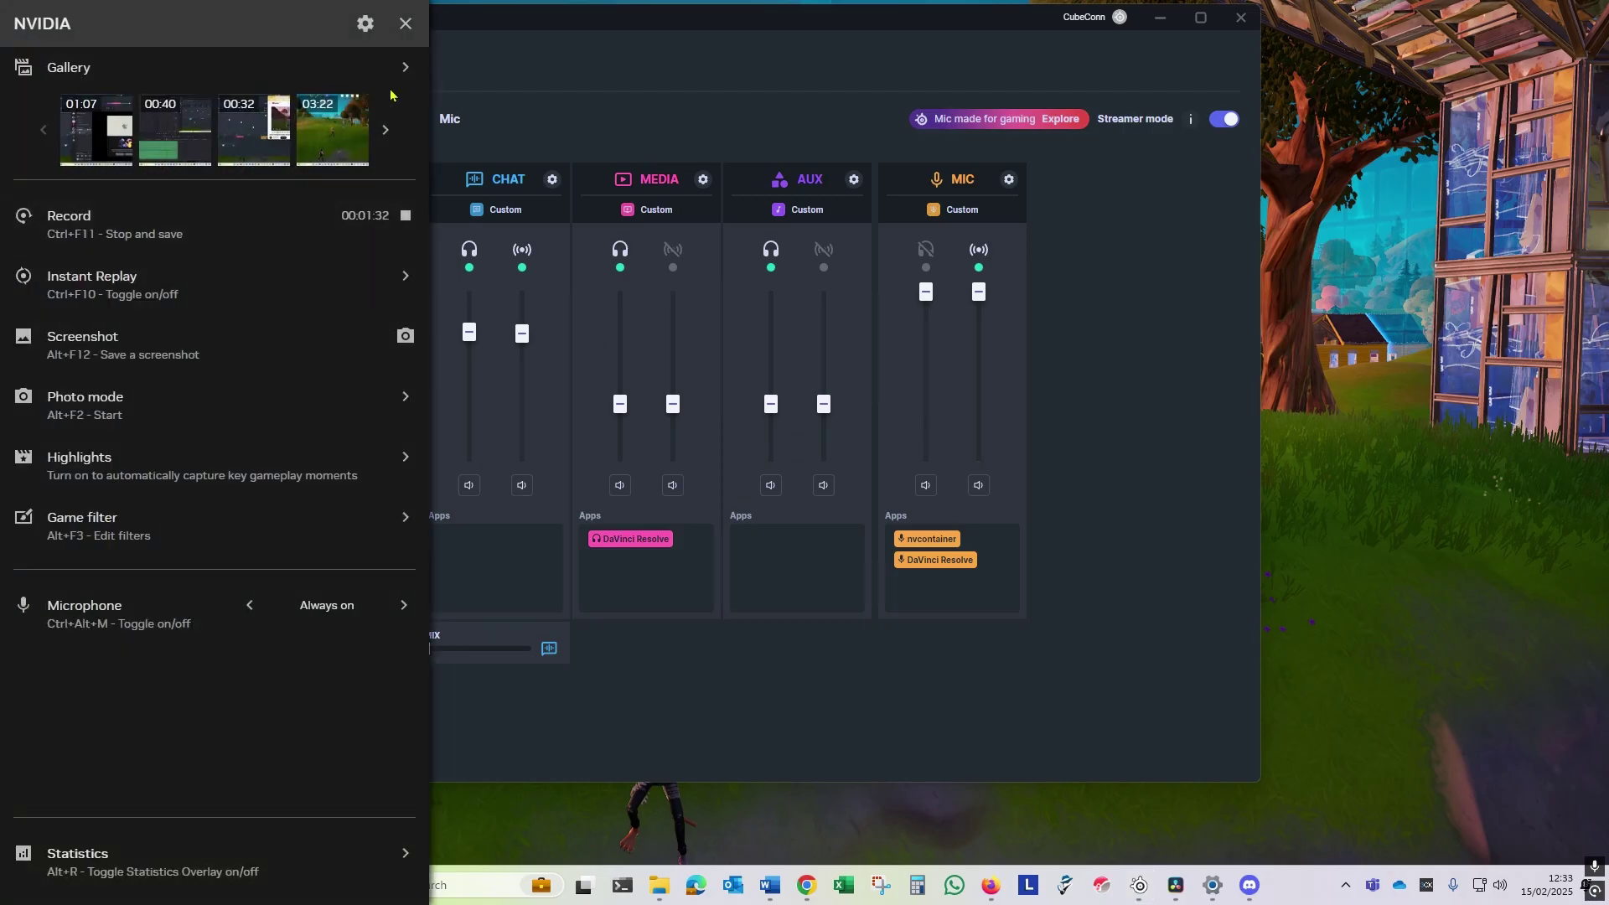
pyautogui.click(367, 25)
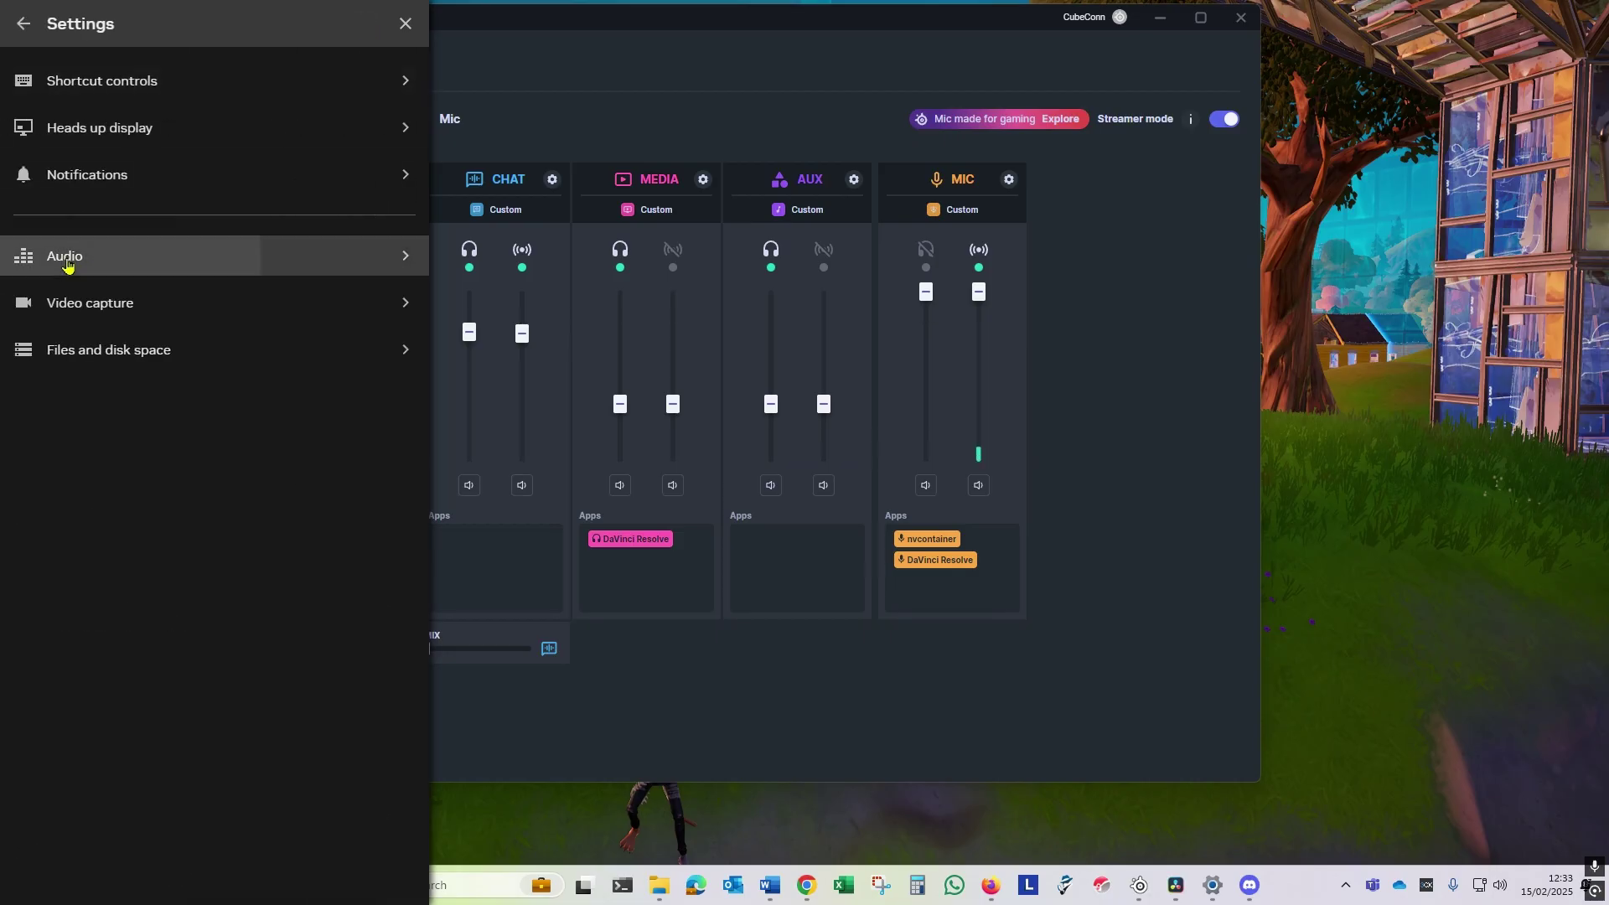
pyautogui.click(117, 255)
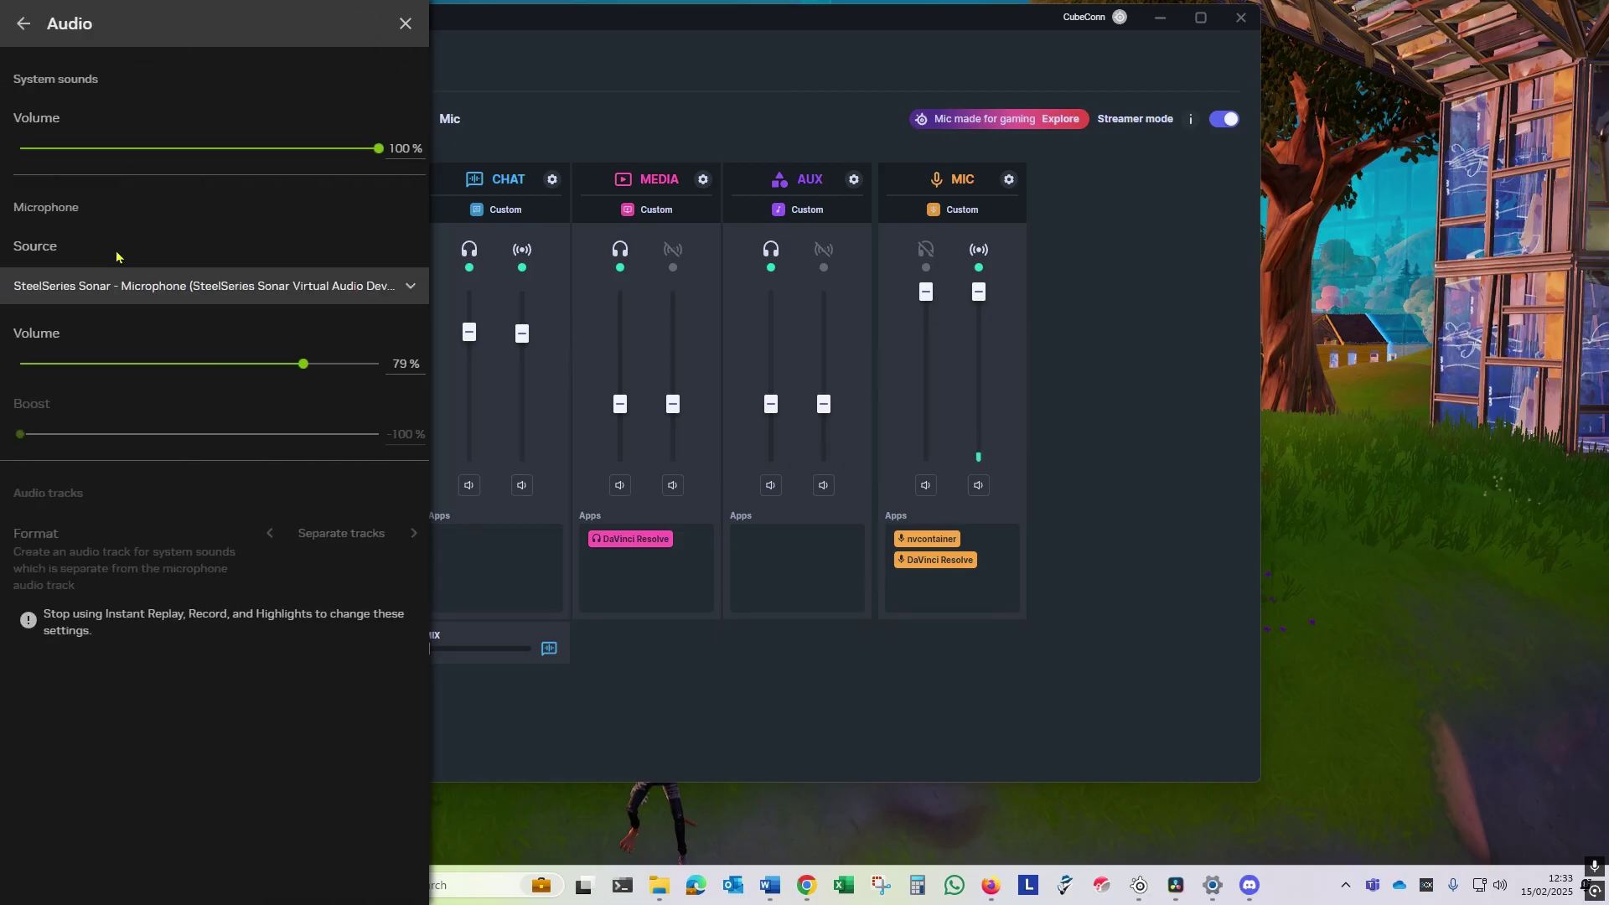
pyautogui.click(163, 289)
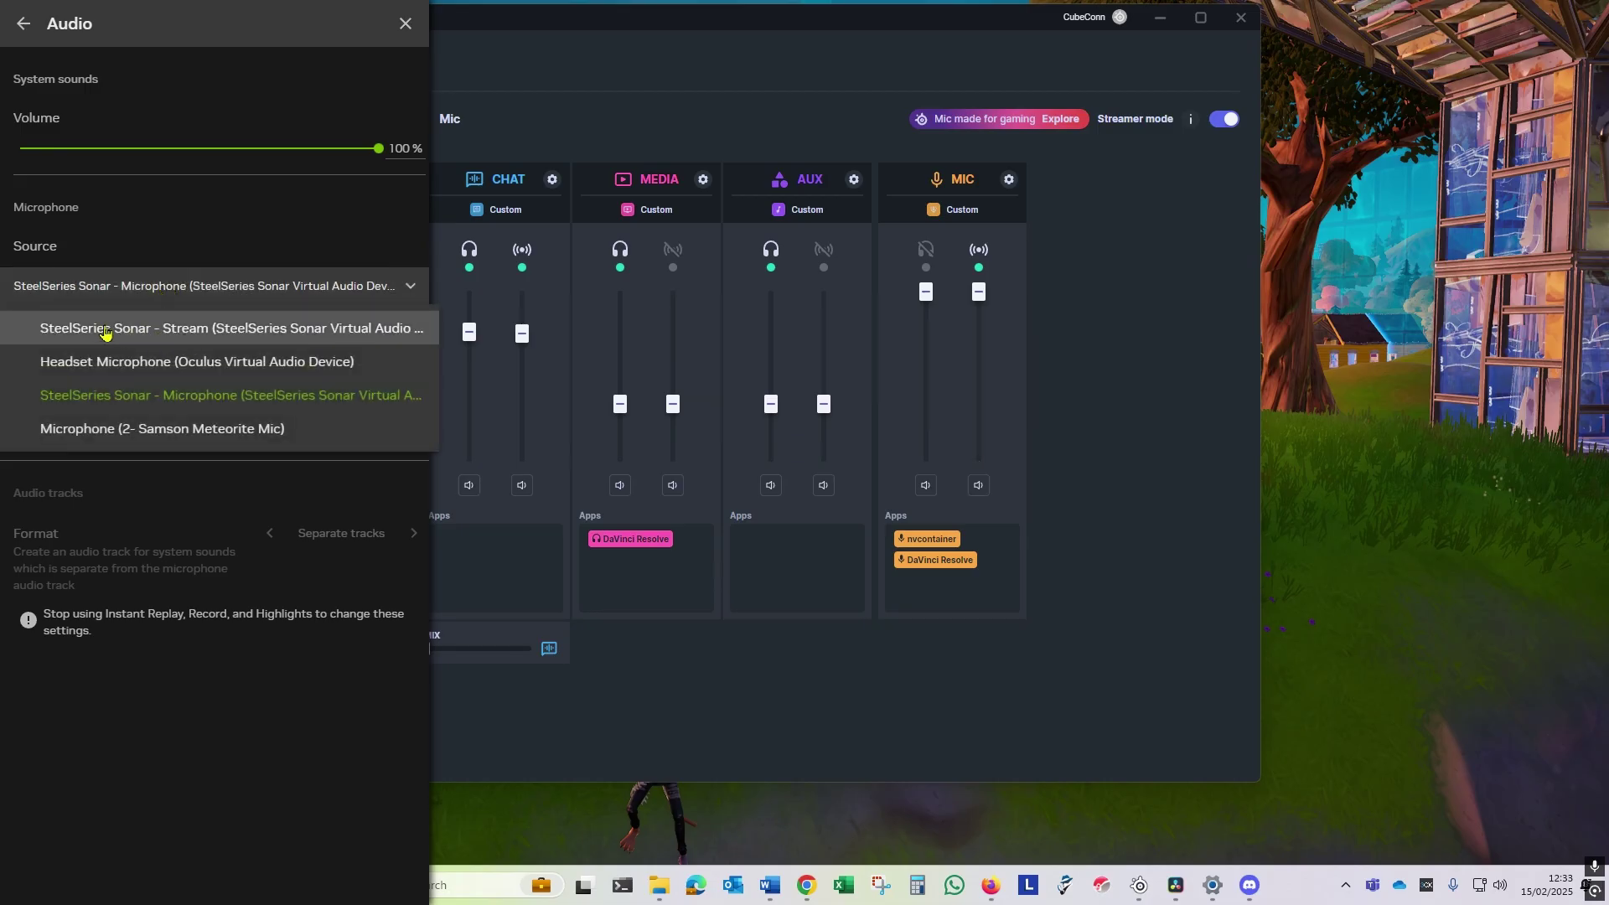
pyautogui.click(204, 329)
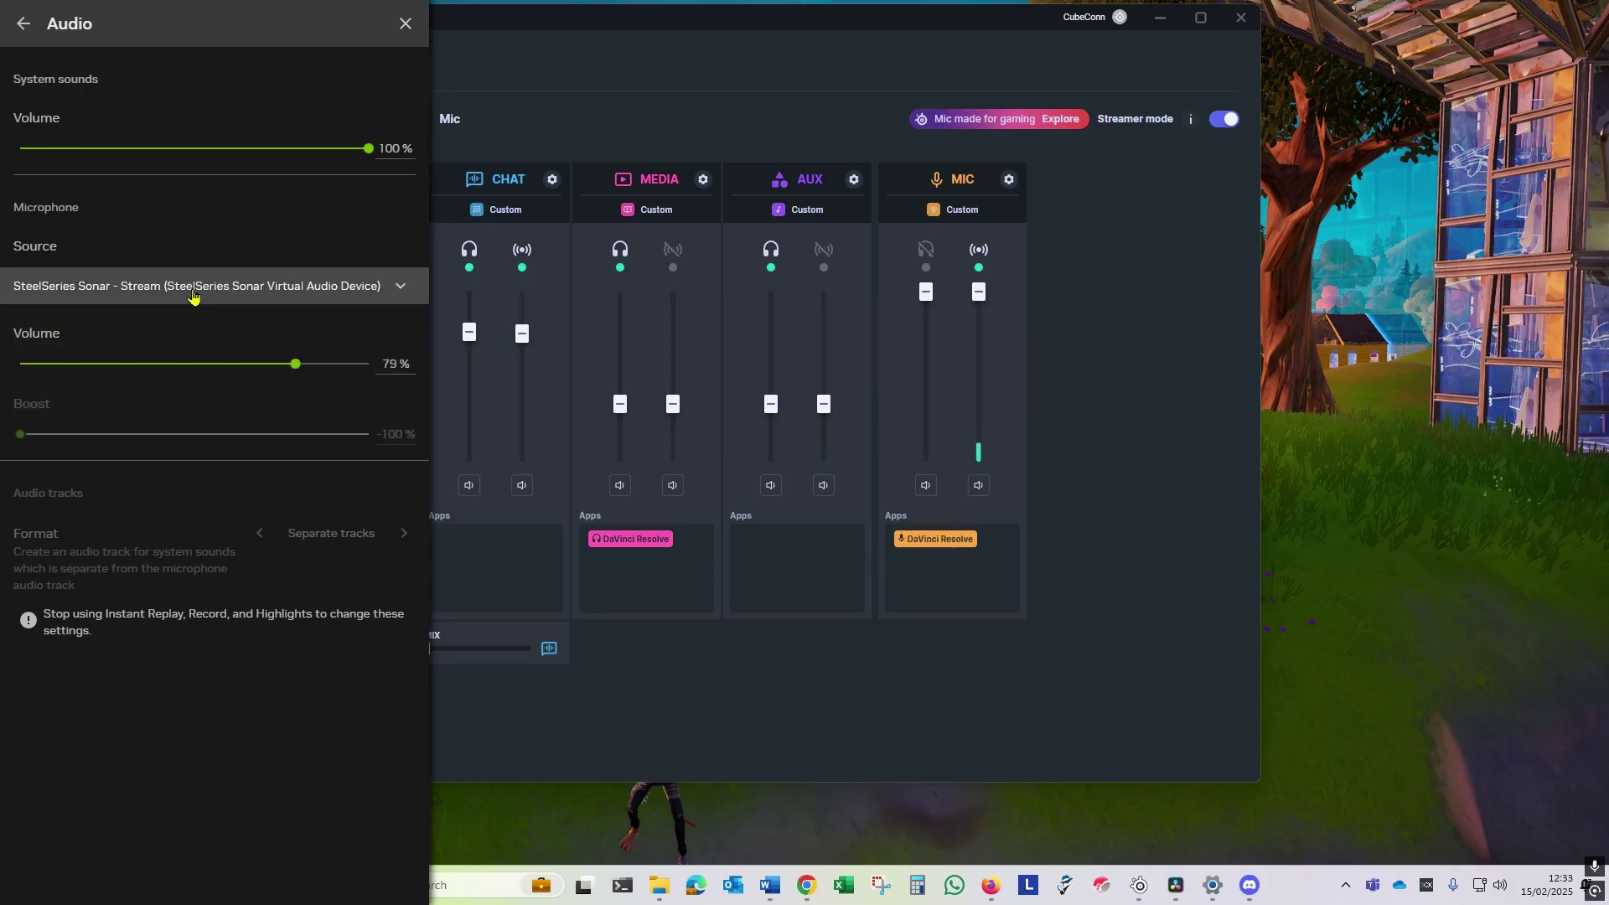
pyautogui.click(405, 23)
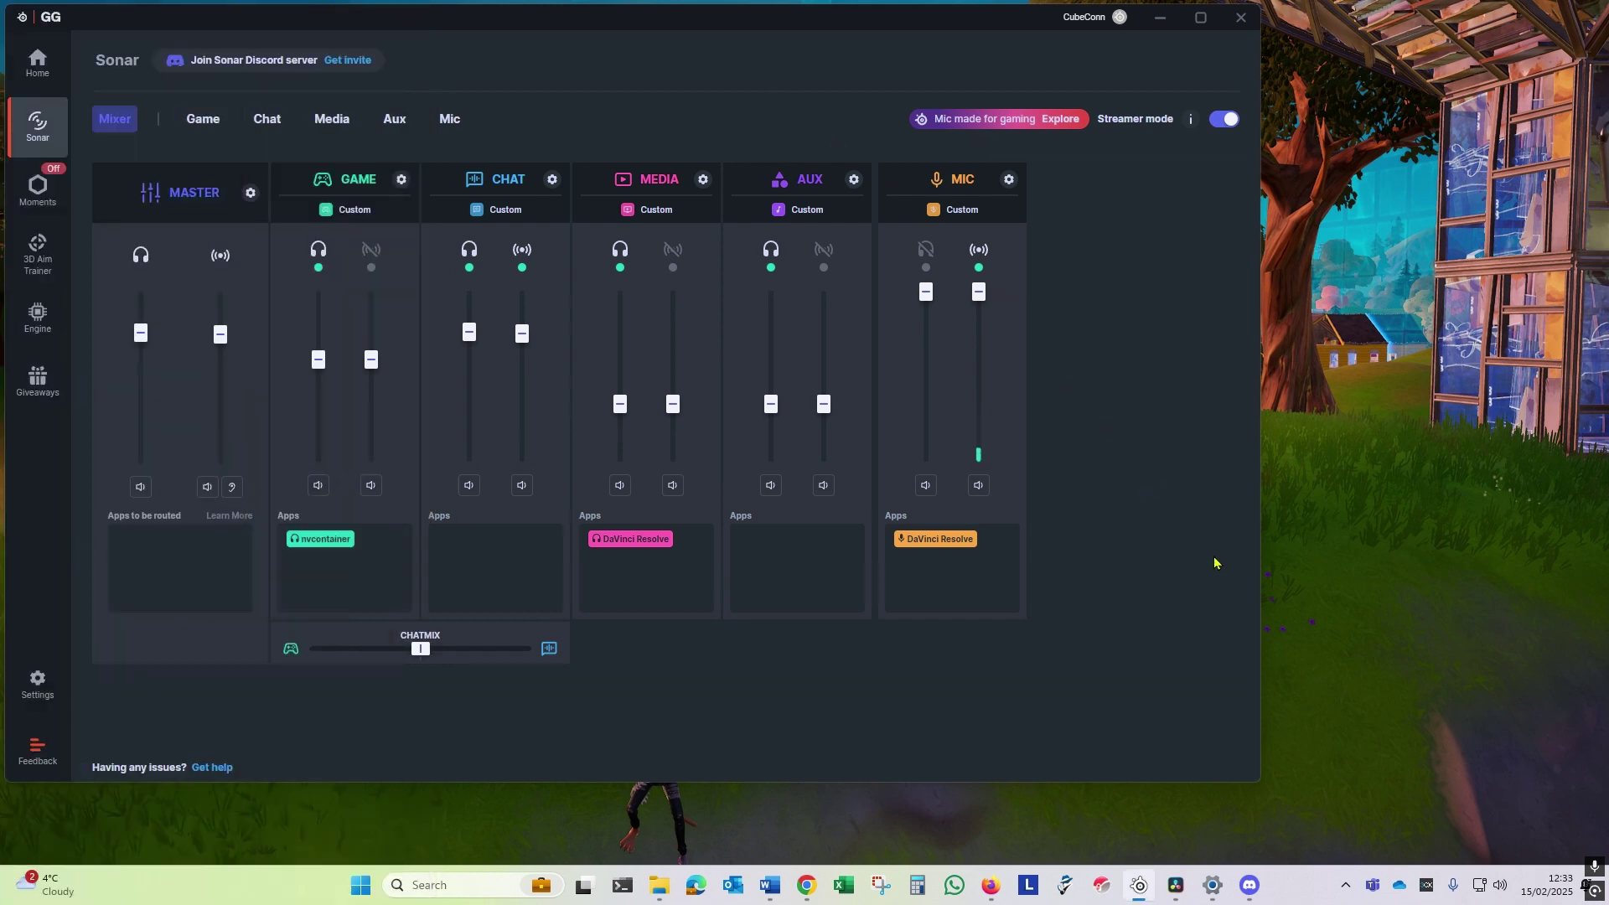
# Step: Start a new NVIDIA recording with Alt+F9
pyautogui.hotkey('alt', 'F9')
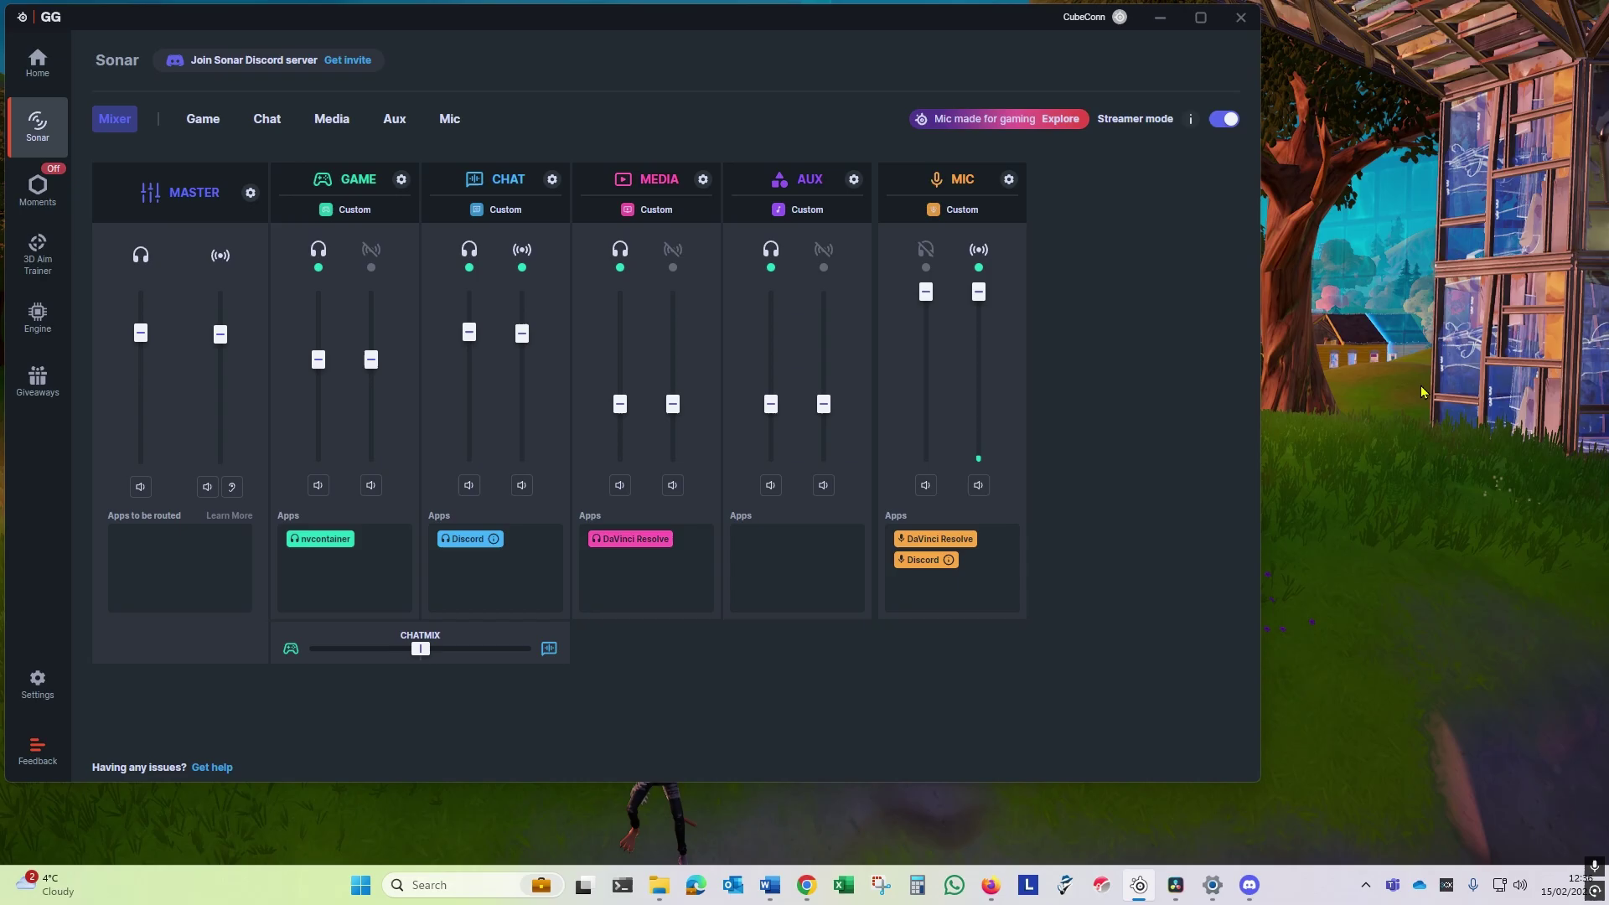
# Step: Resume the YouTube video in Firefox
pyautogui.moveTo(1002, 885)
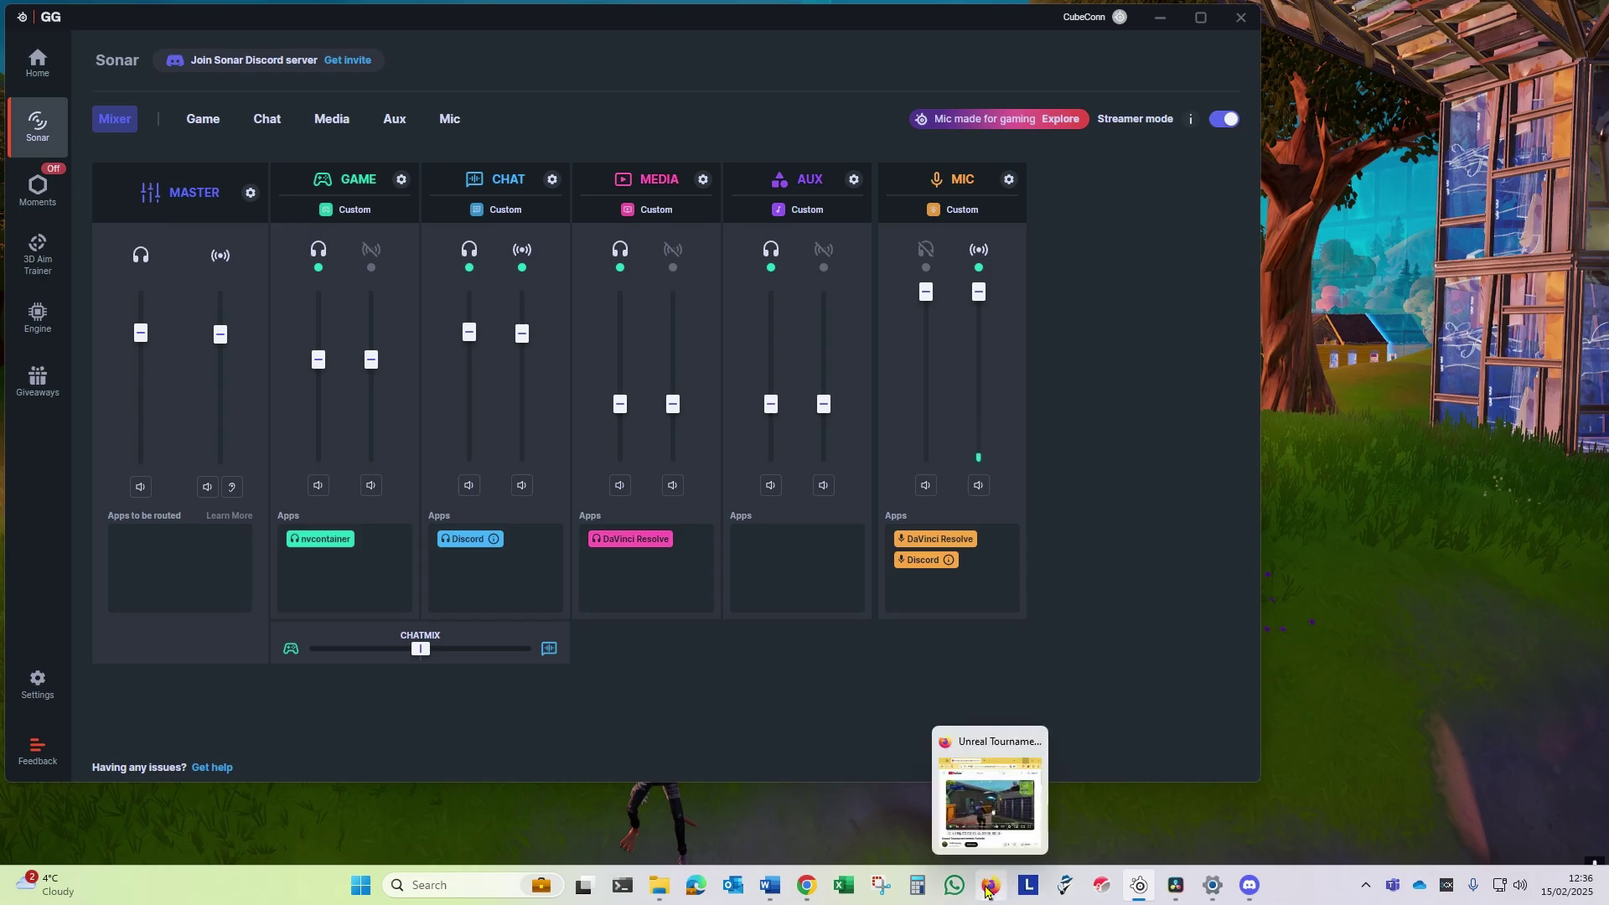
pyautogui.click(989, 792)
pyautogui.press('space')
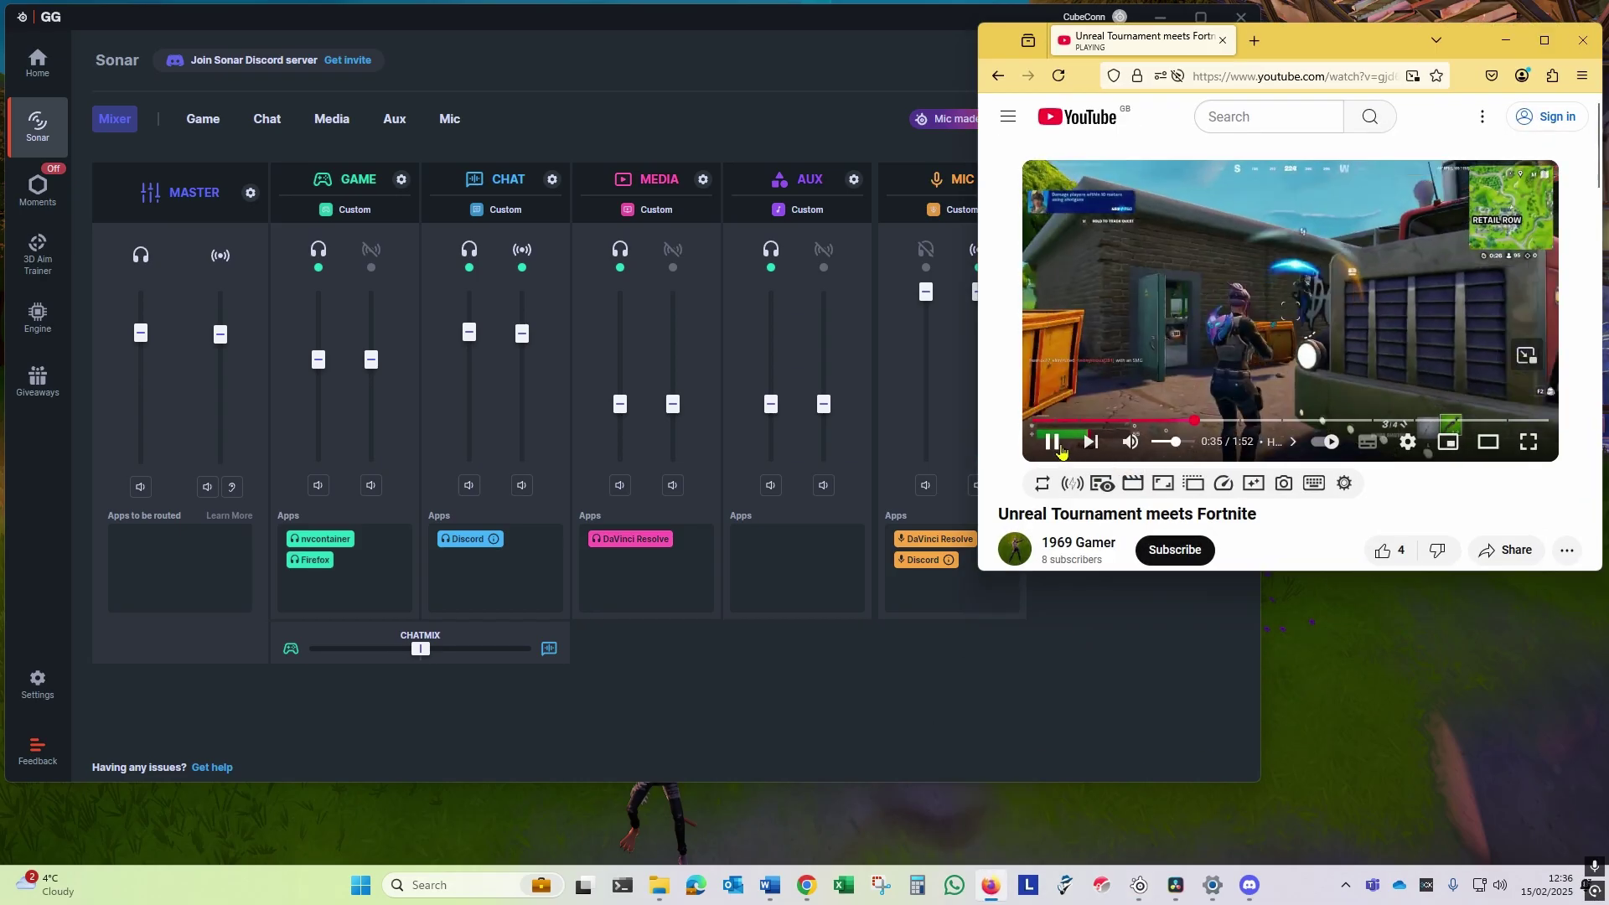
# Step: Play quack, airhorn, then quack again from Discord's soundboard in the voice call
pyautogui.click(1250, 885)
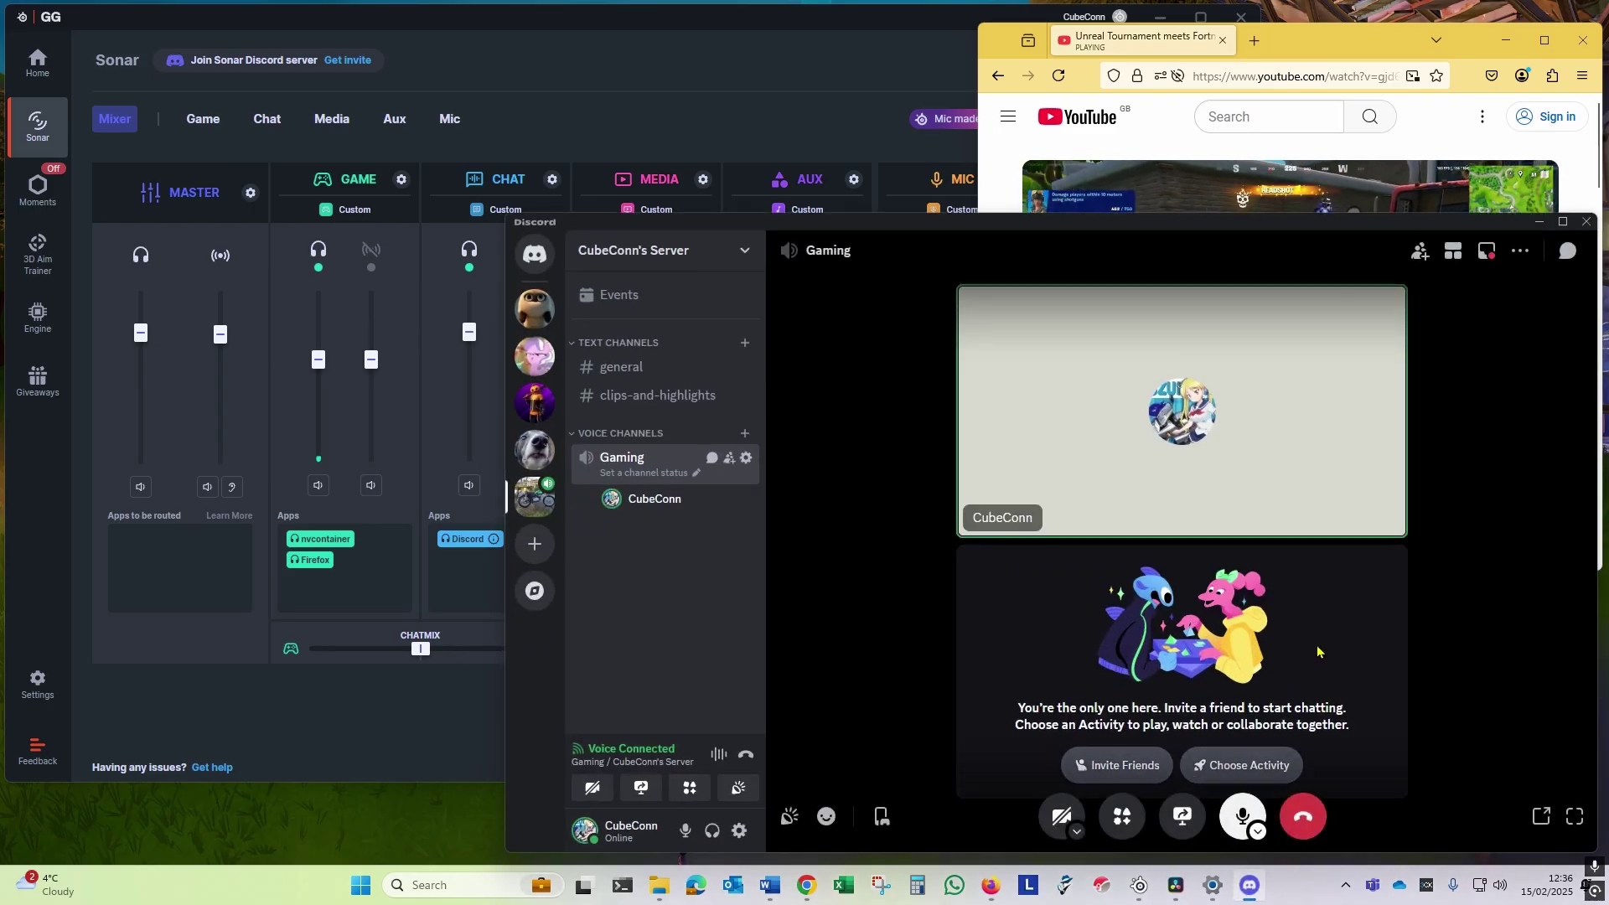
pyautogui.click(739, 788)
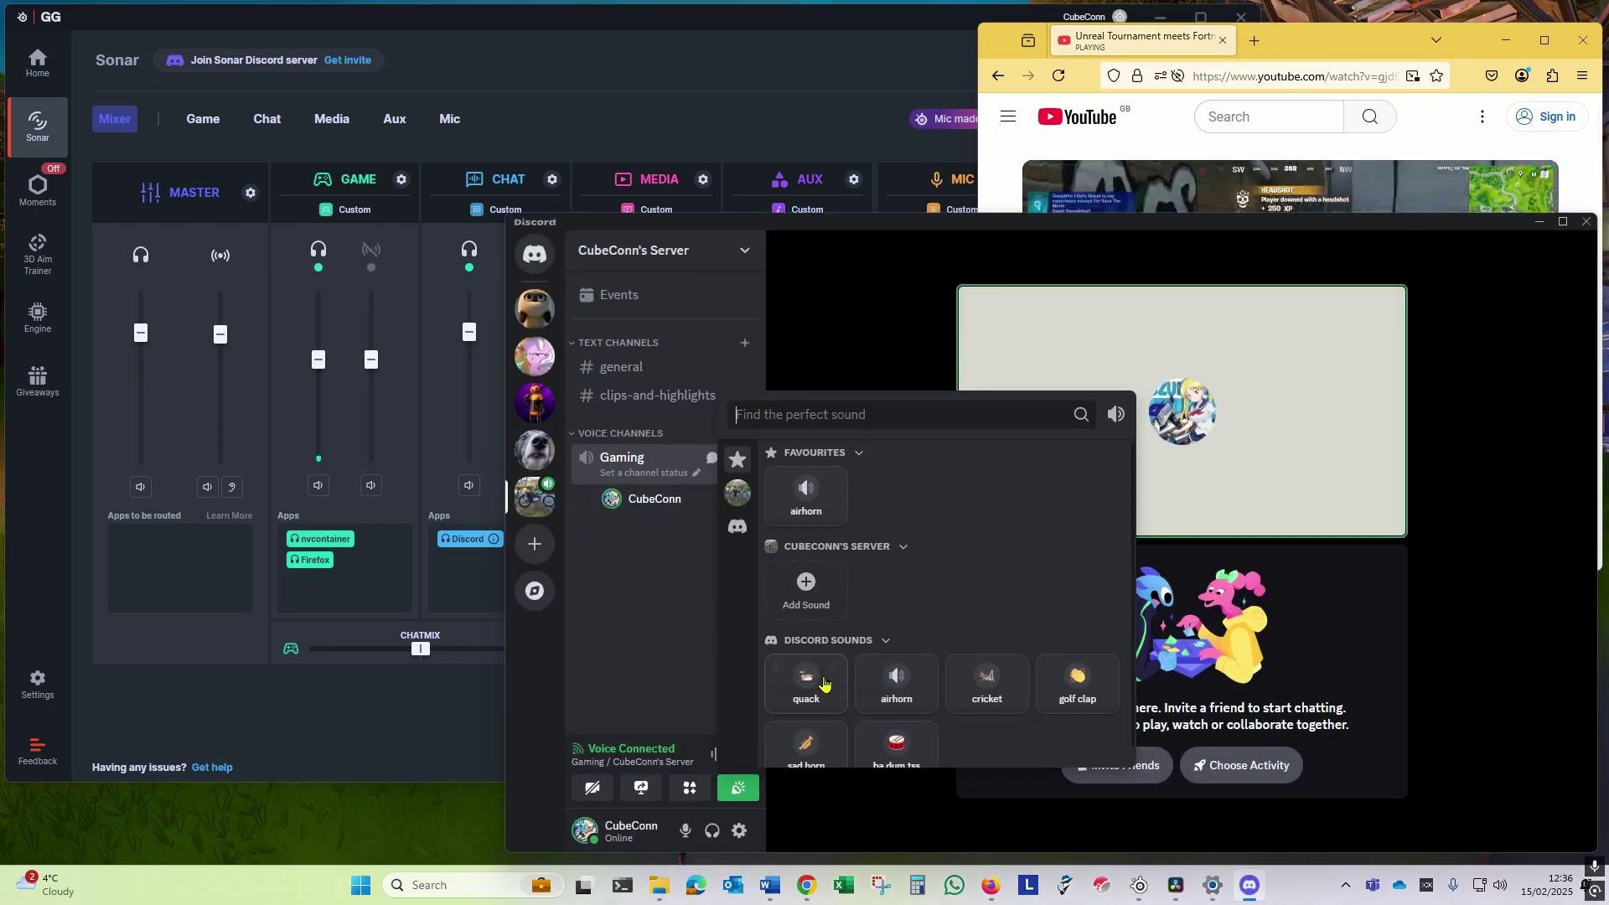
pyautogui.click(818, 689)
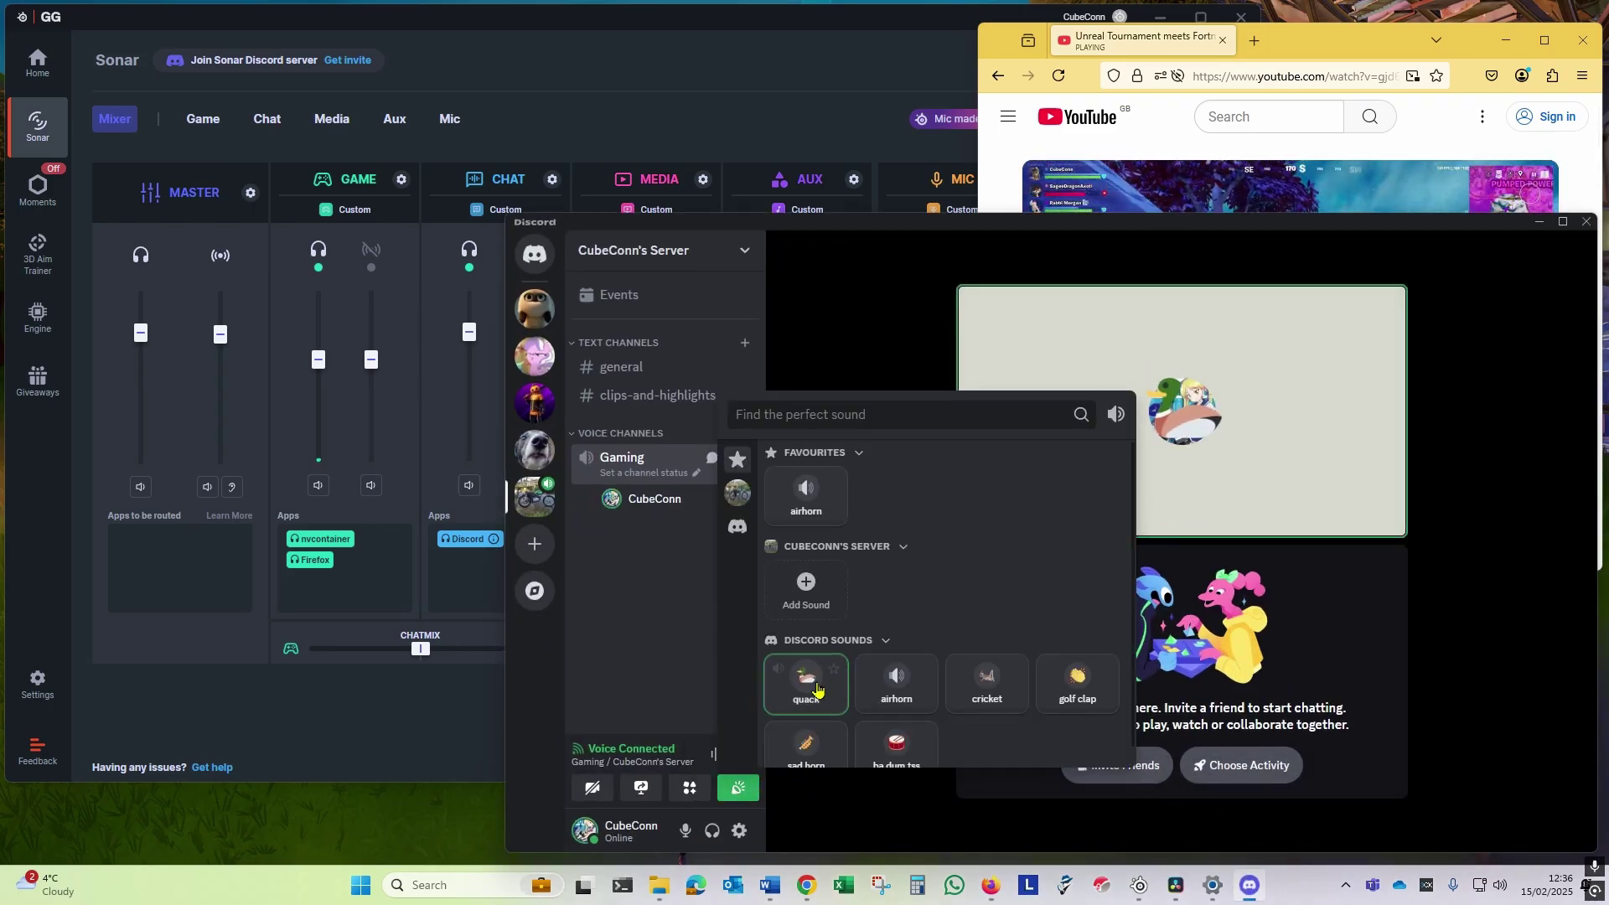
pyautogui.click(894, 687)
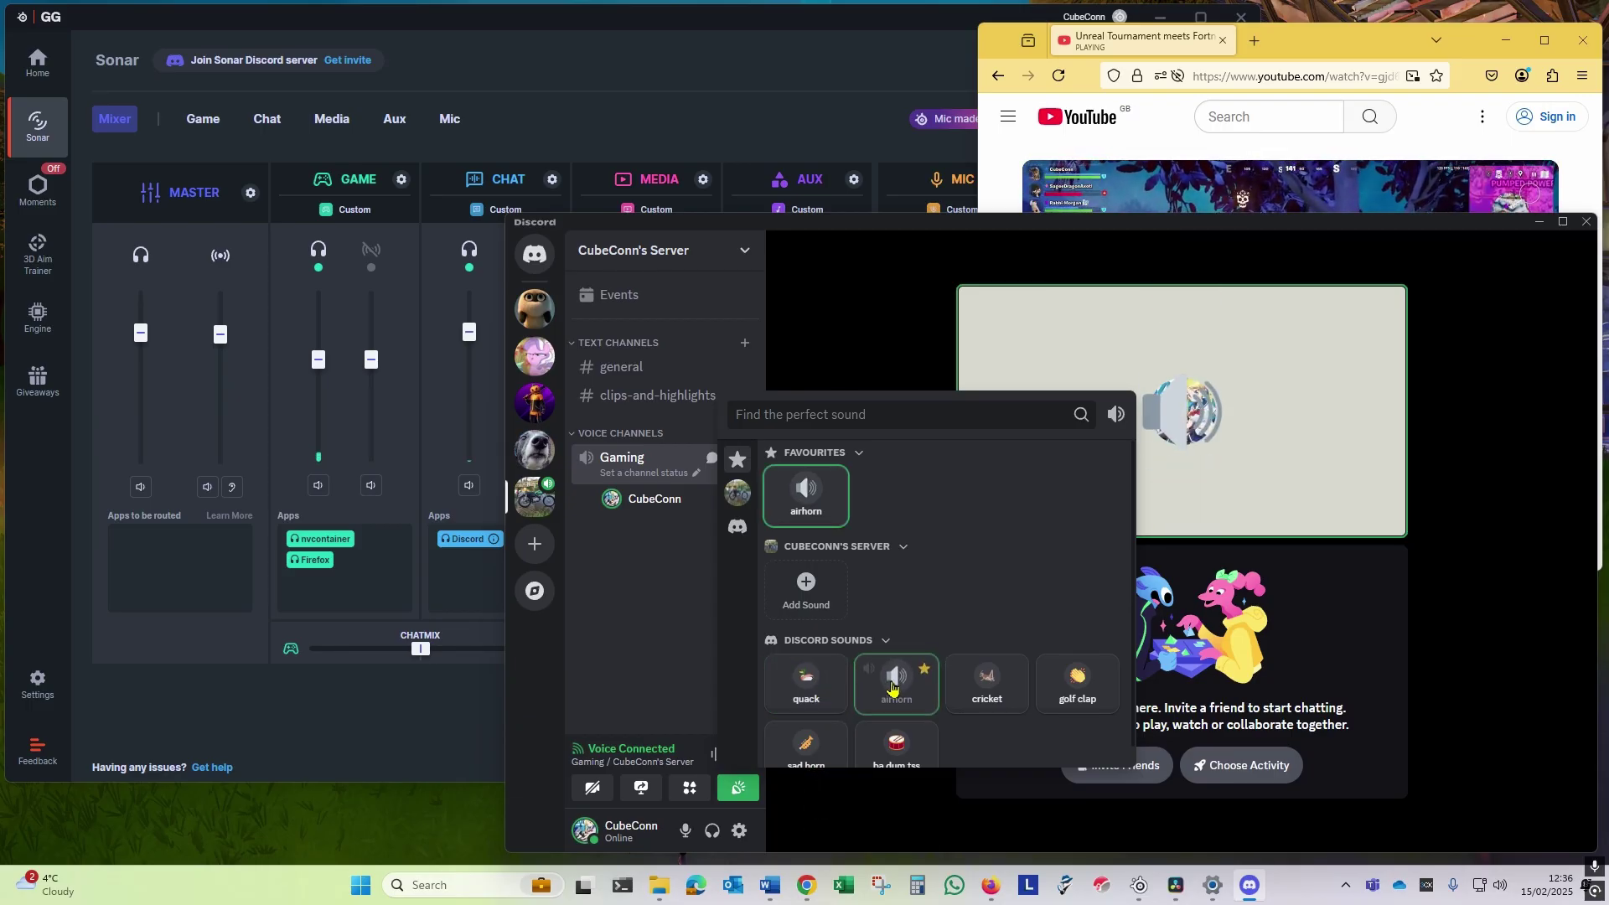
pyautogui.click(803, 694)
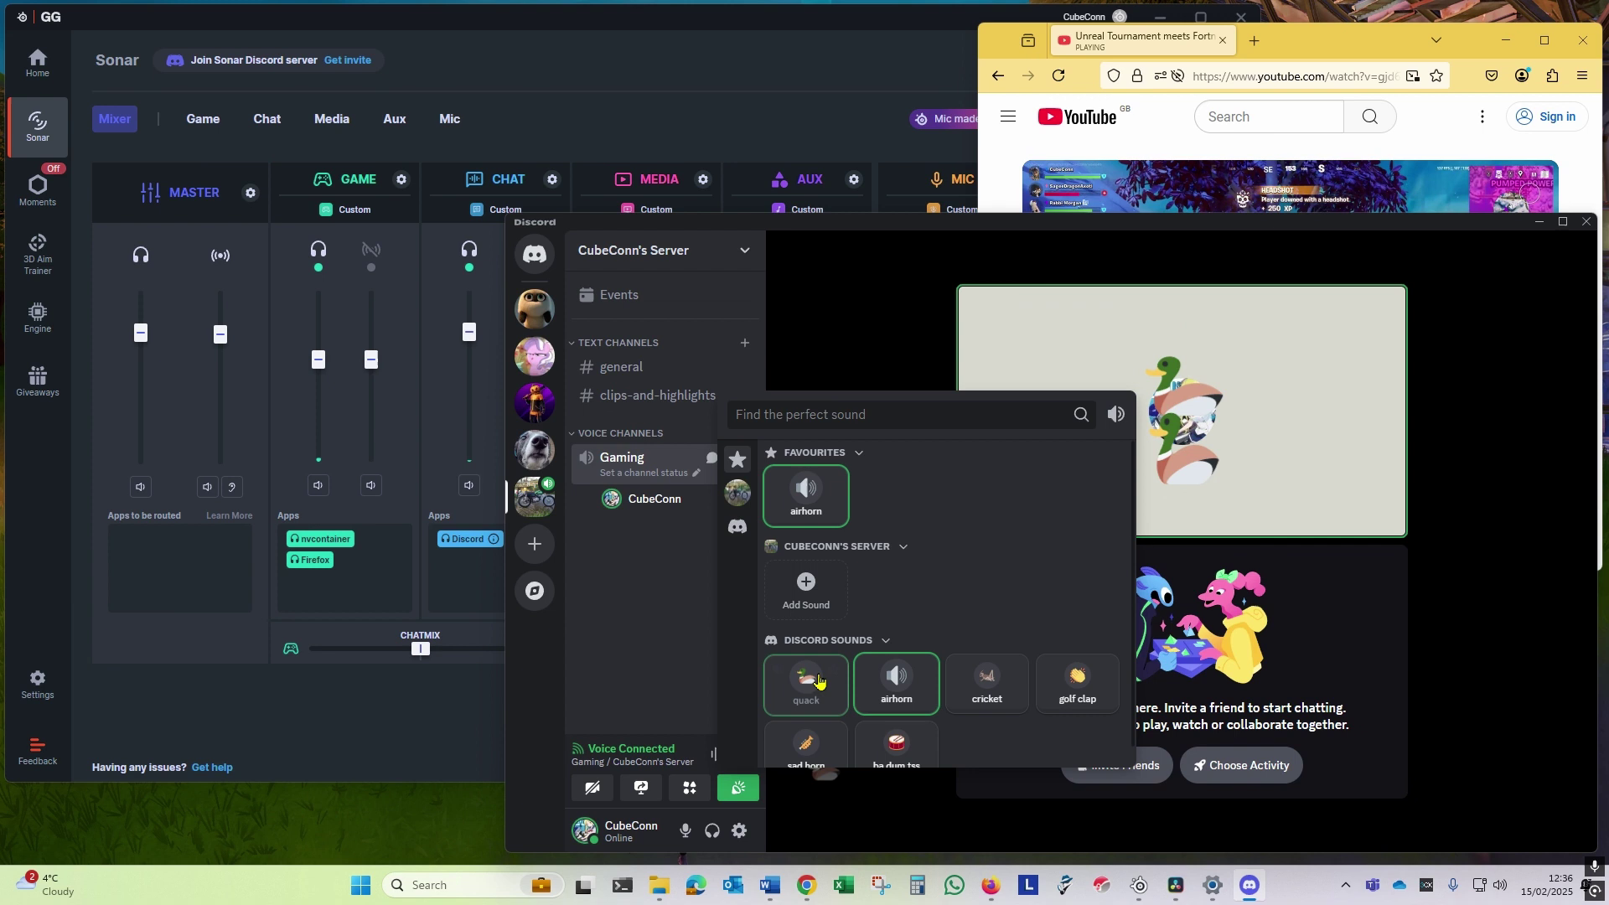
pyautogui.click(893, 335)
# Step: Hide Discord, pause the YouTube video and minimize Firefox
pyautogui.click(1539, 221)
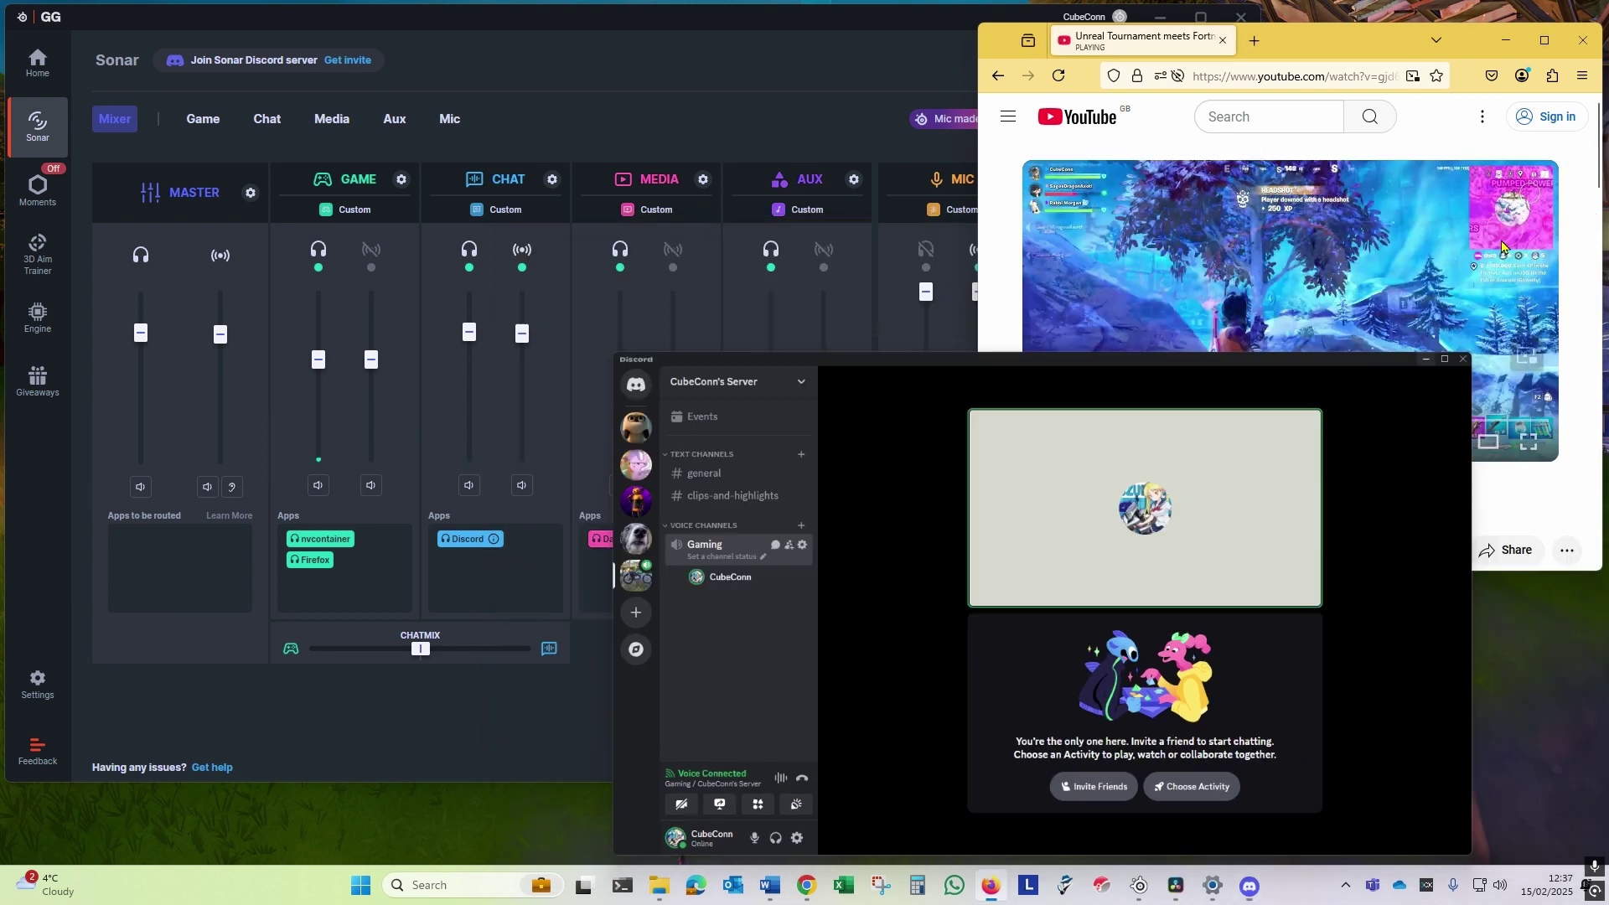
pyautogui.click(1052, 442)
pyautogui.click(1506, 40)
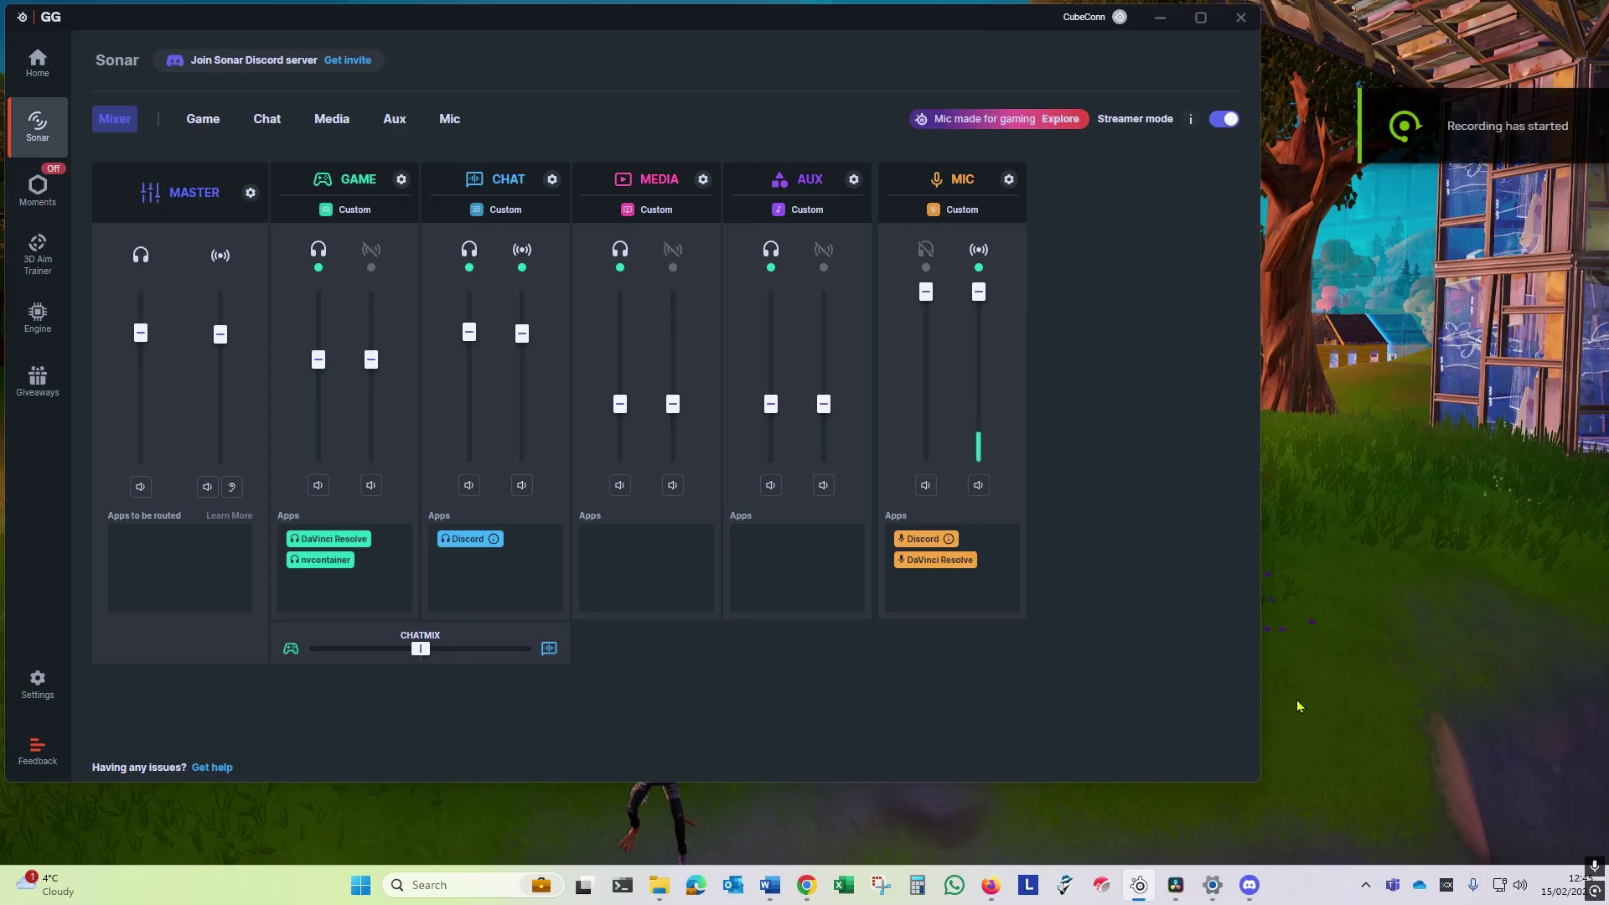
# Step: In DaVinci Resolve, play the timeline with only Audio 2 unmuted, then mute Audio 2 again
pyautogui.moveTo(1180, 887)
pyautogui.click(1161, 750)
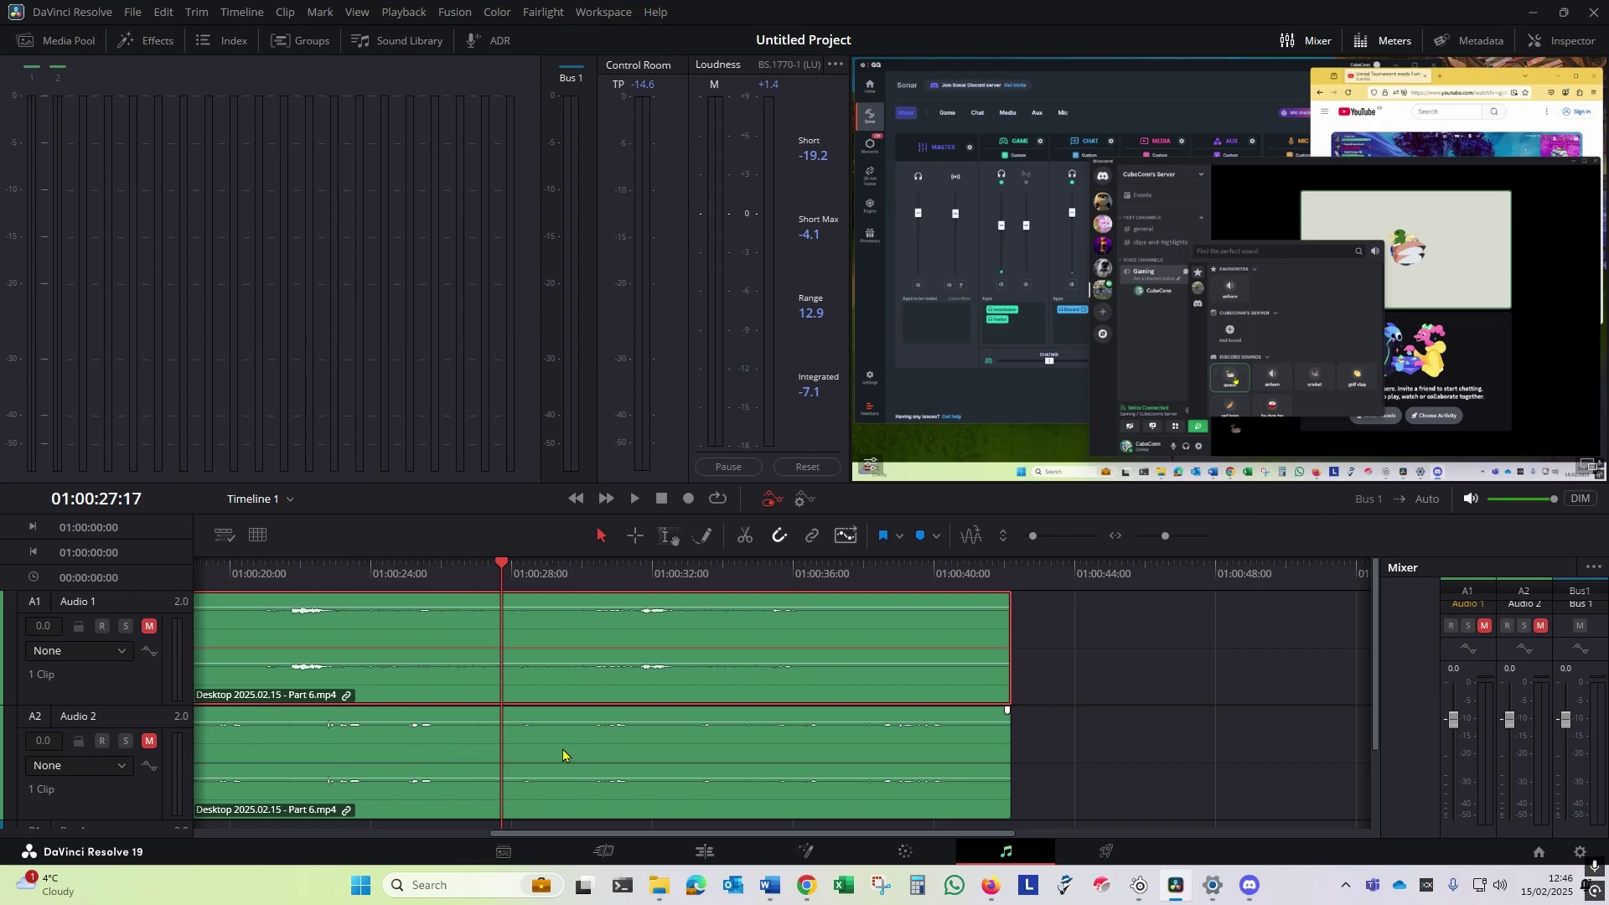
pyautogui.click(150, 741)
pyautogui.click(635, 500)
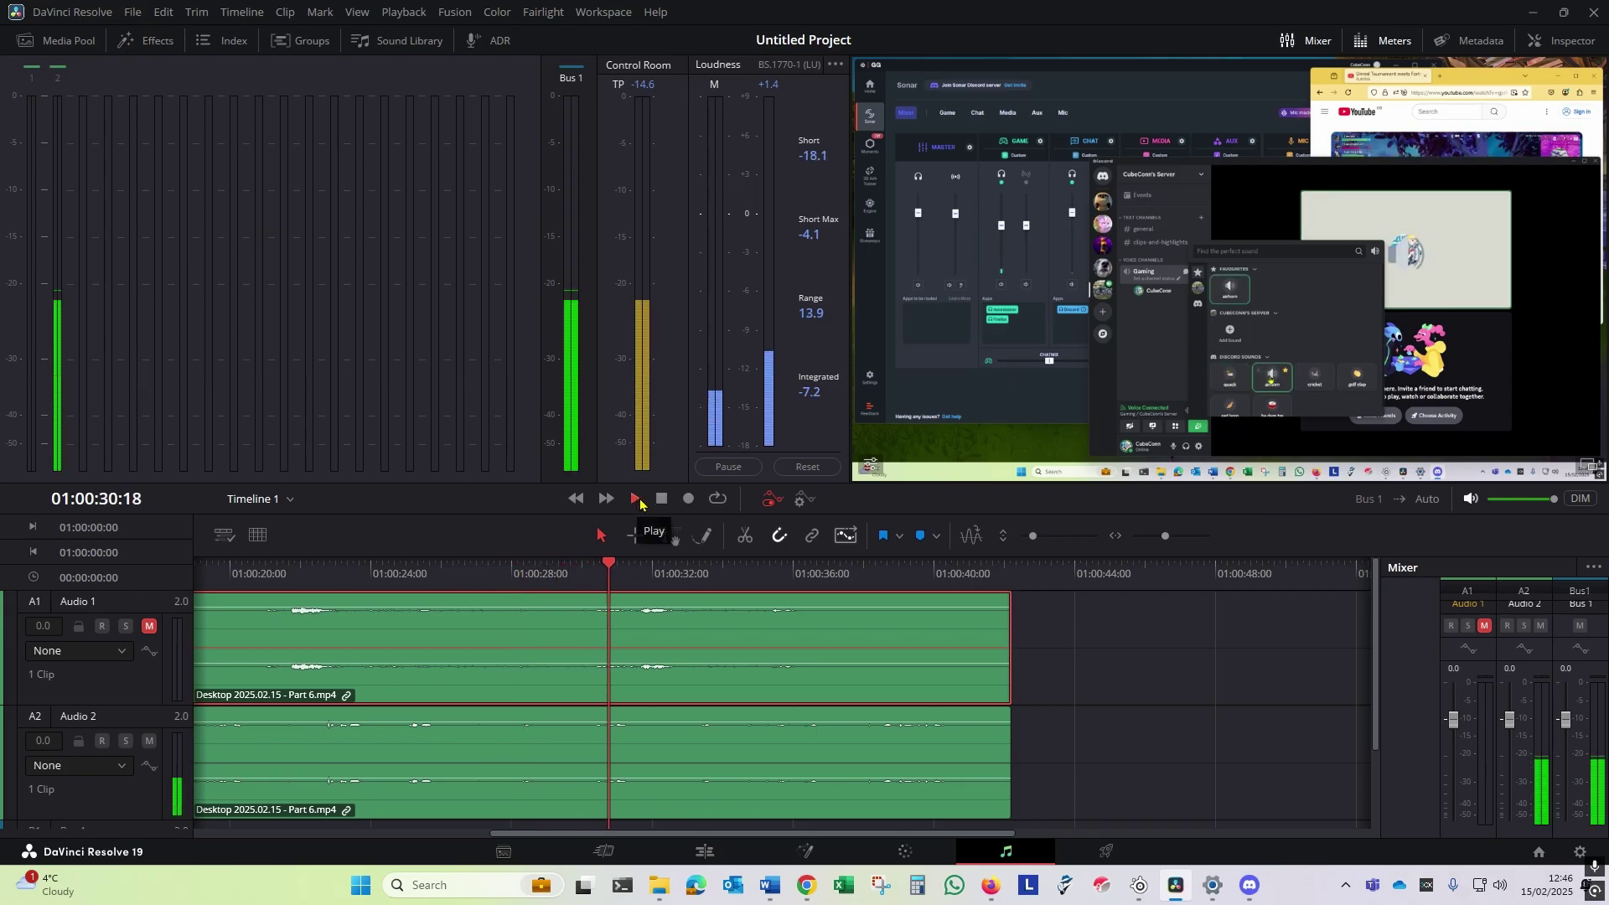
pyautogui.click(661, 500)
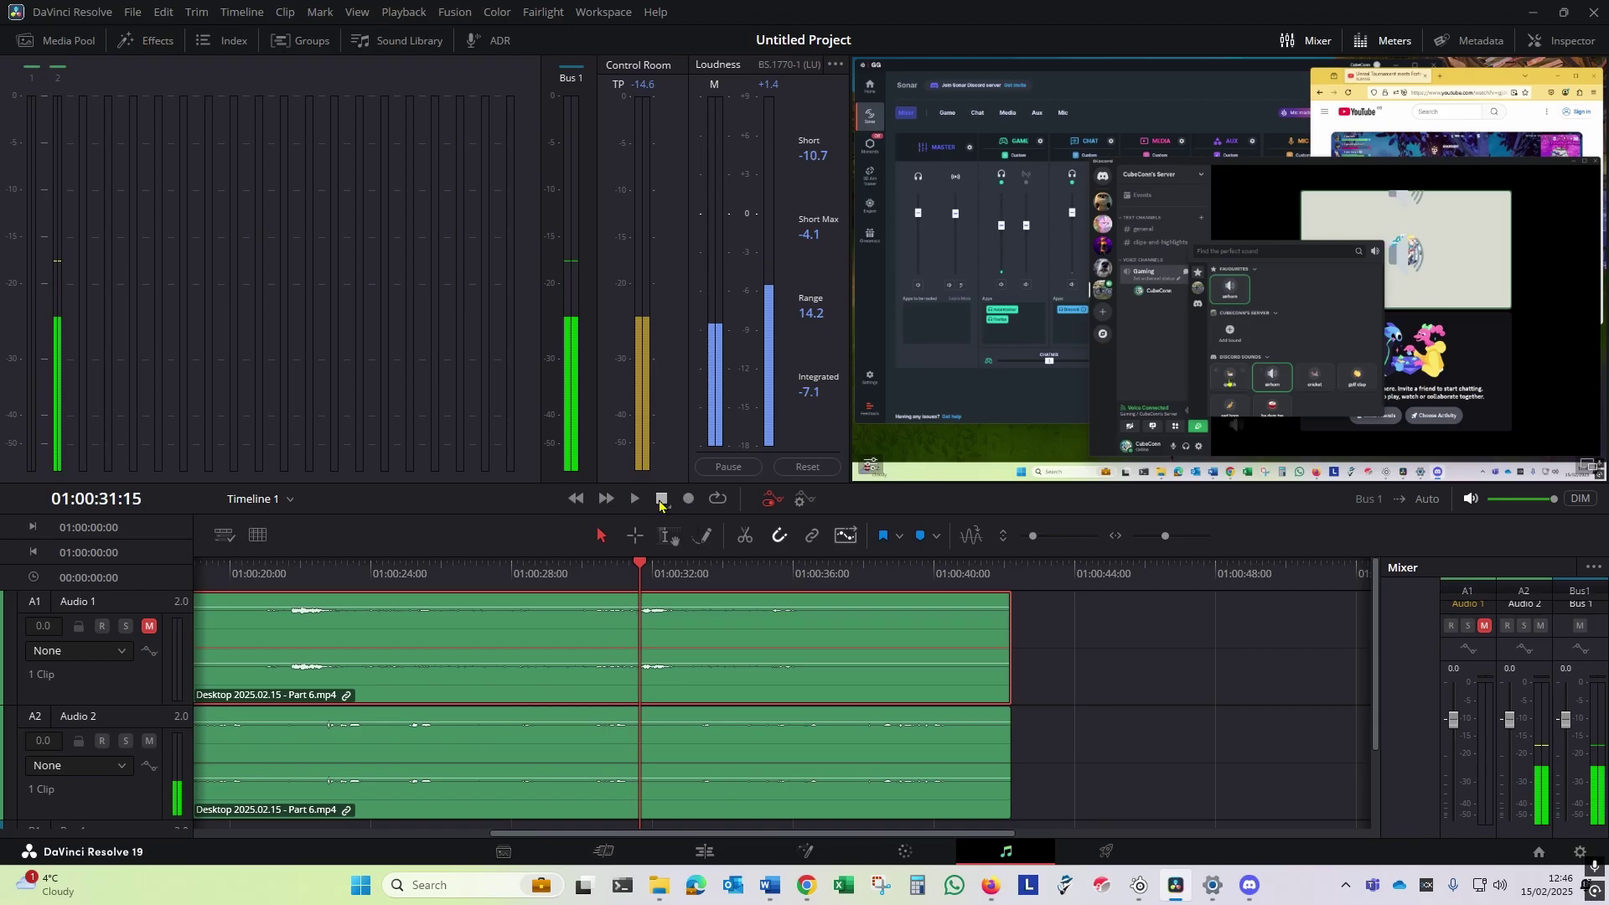
pyautogui.click(149, 742)
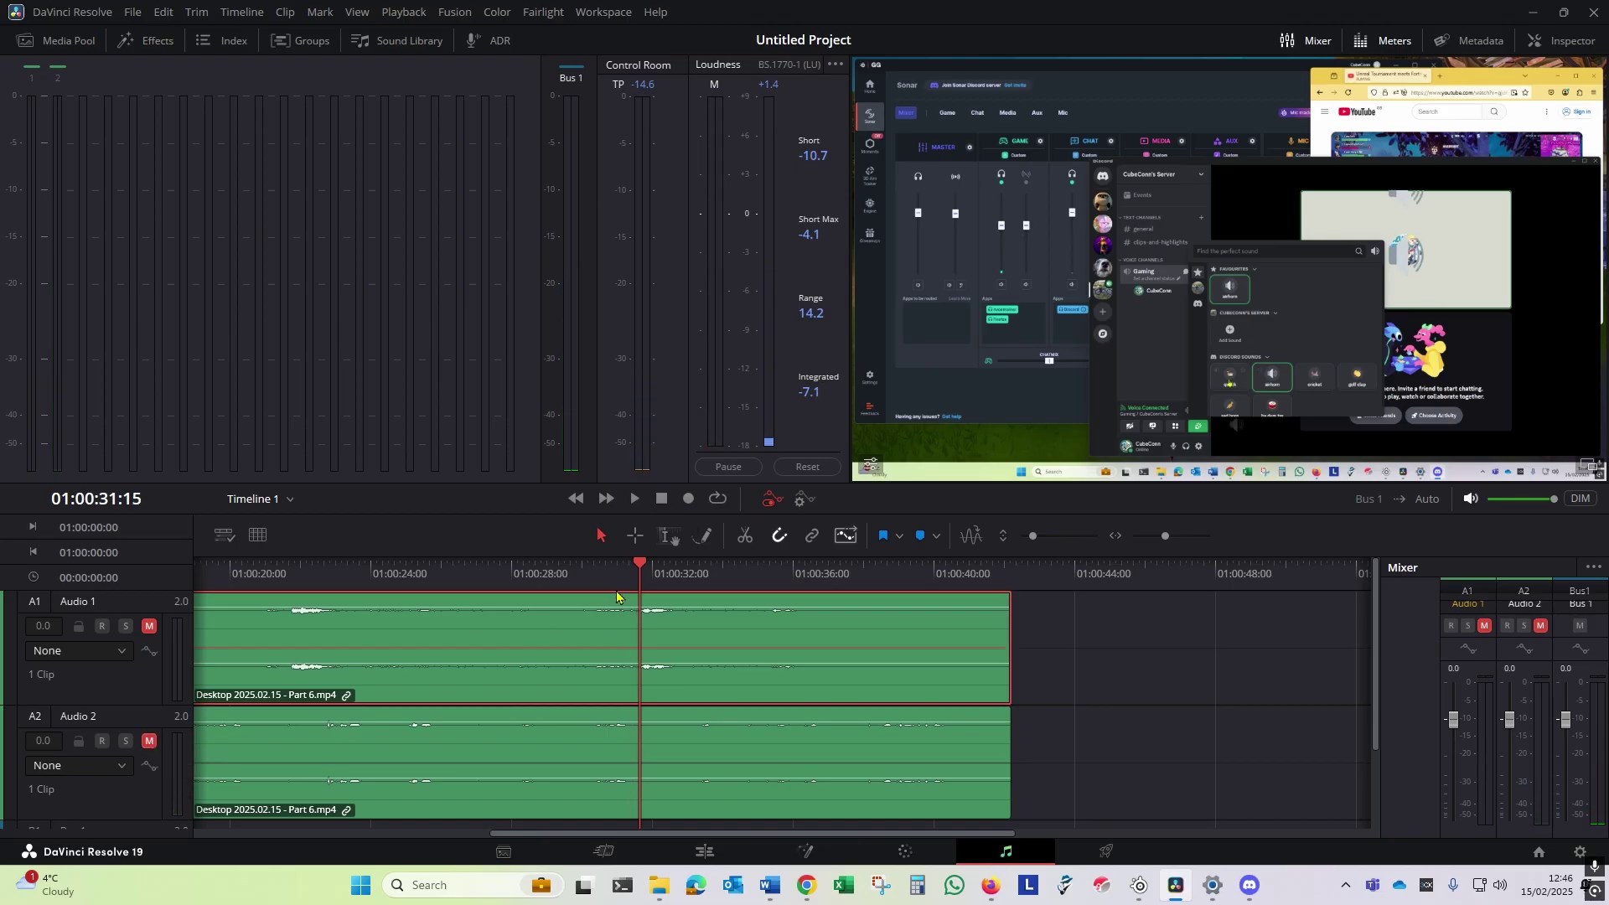
# Step: Rewind to 01:00:30:00, play with only Audio 1 unmuted, re-mute it, and minimize Resolve
pyautogui.click(586, 567)
pyautogui.click(582, 566)
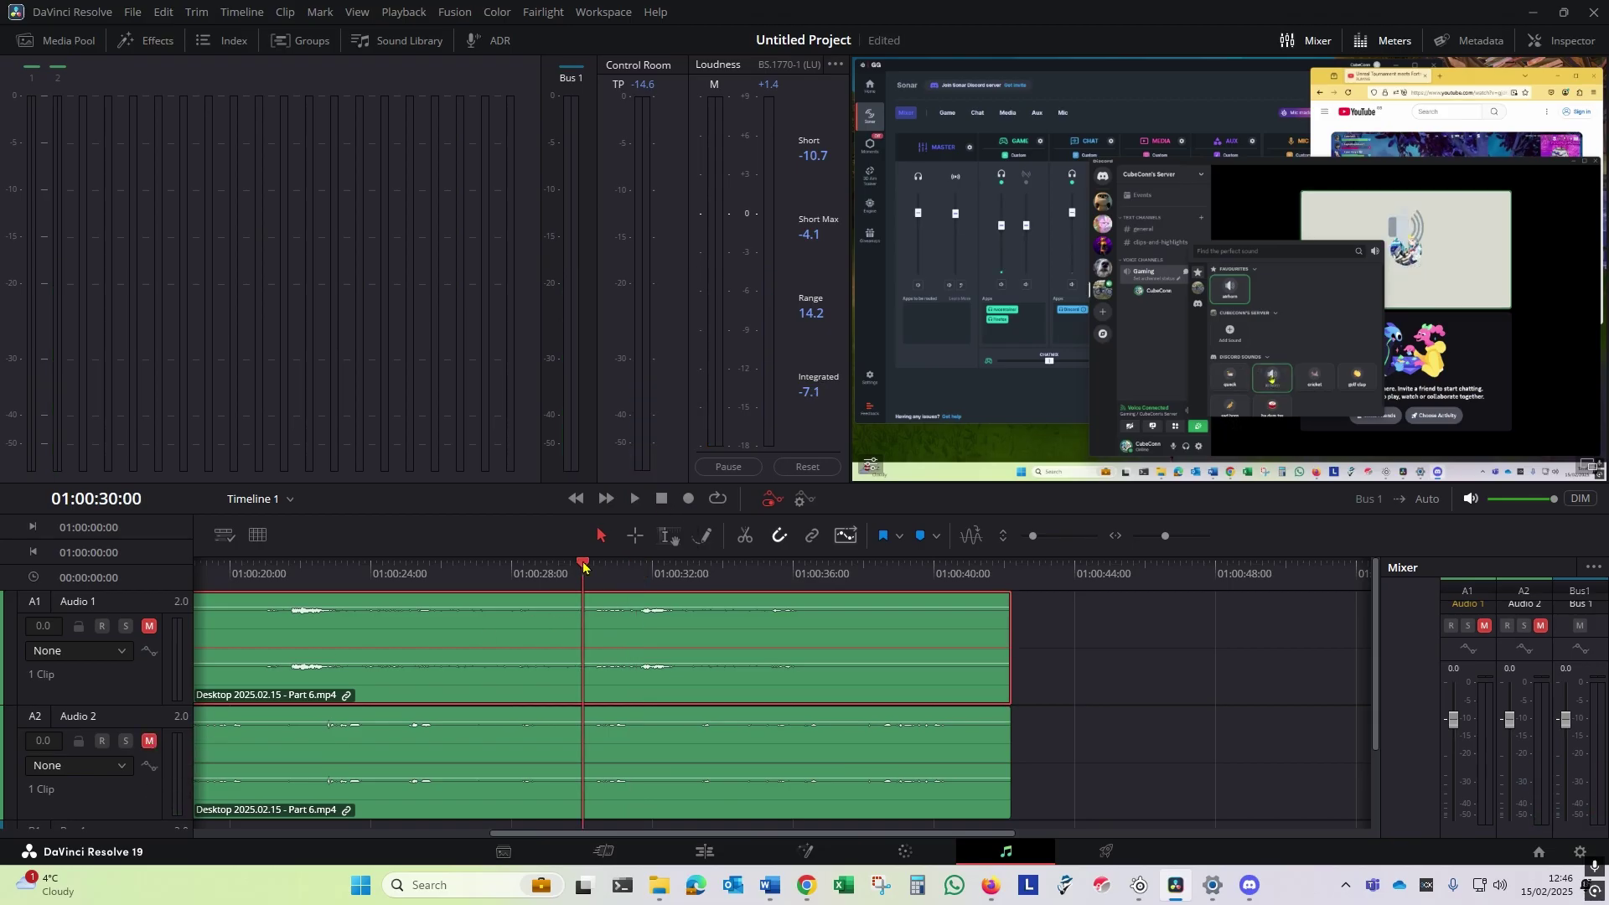
pyautogui.click(149, 626)
pyautogui.click(636, 500)
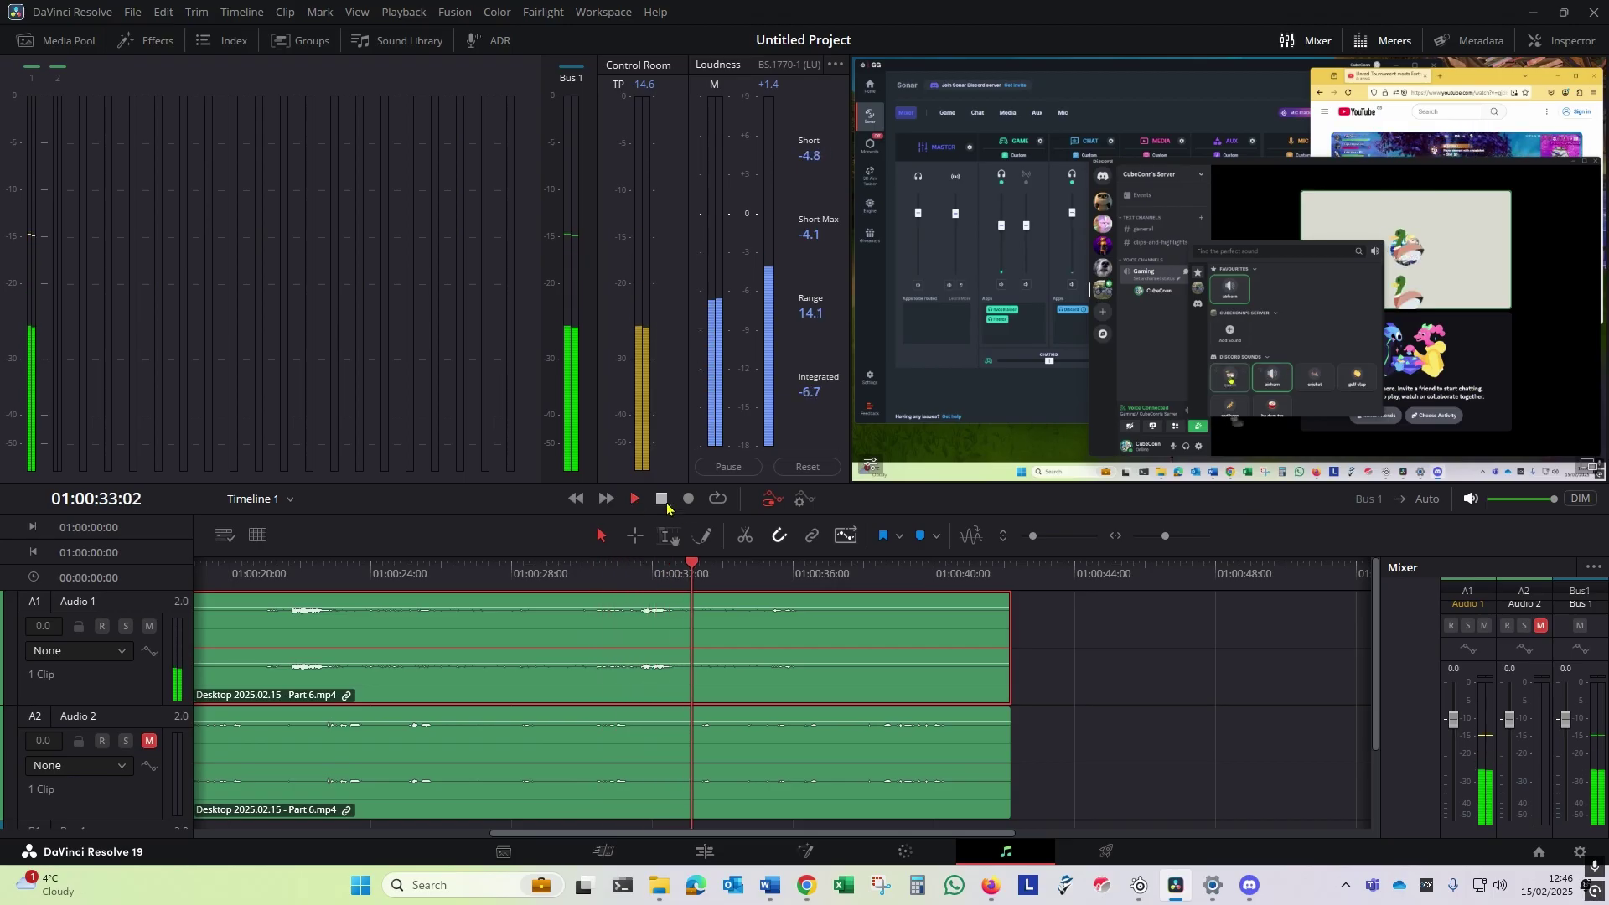
pyautogui.click(663, 501)
pyautogui.click(149, 626)
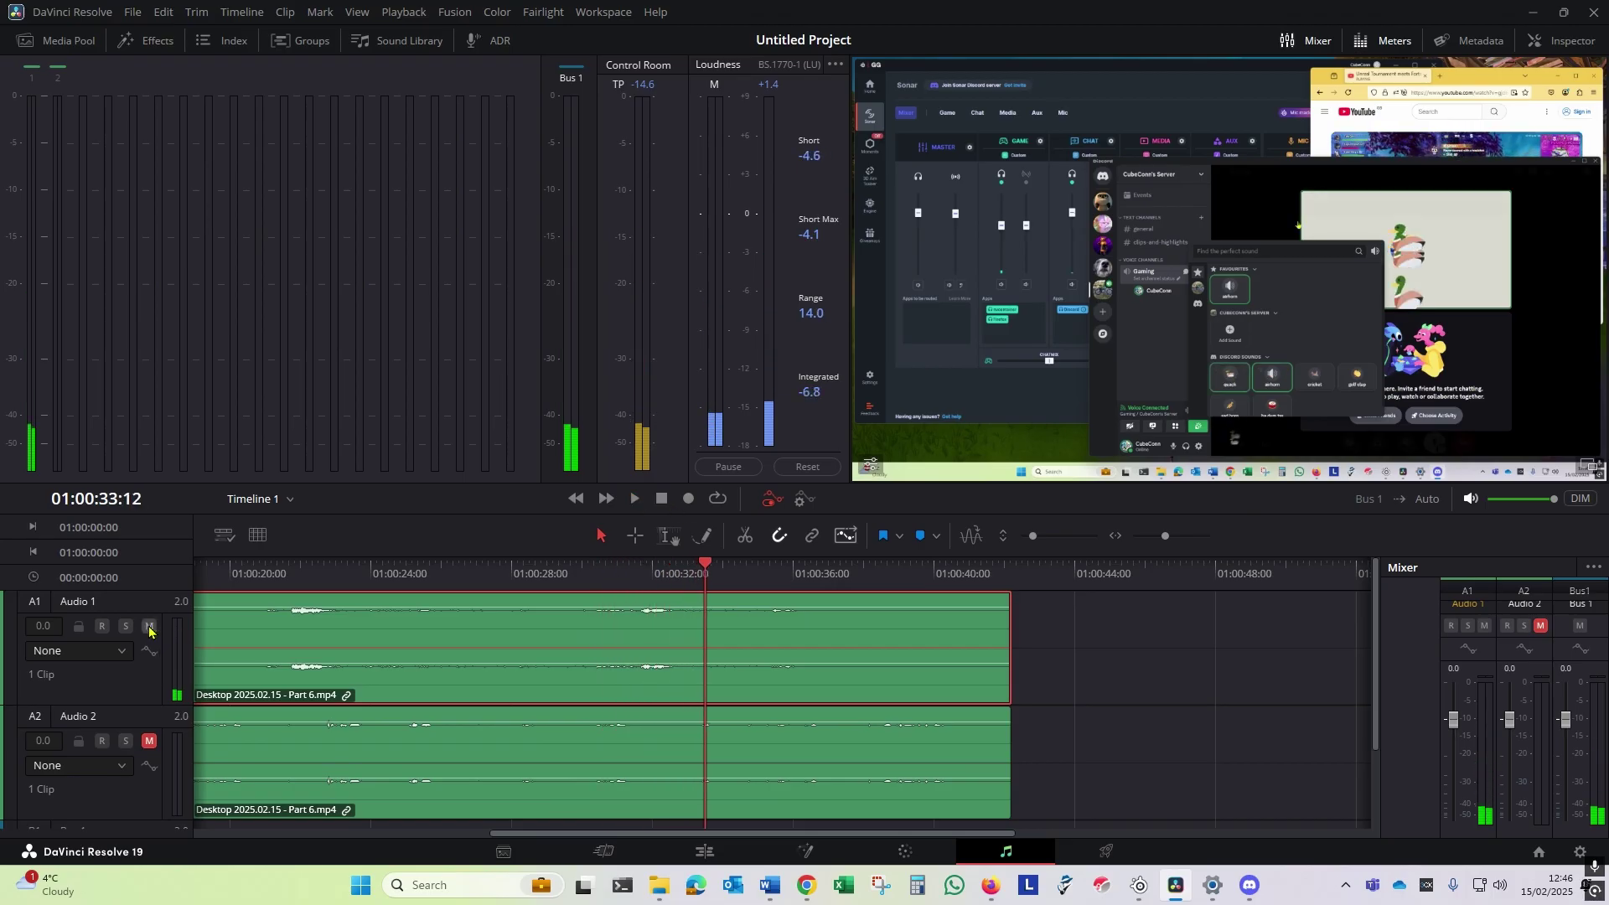
pyautogui.click(1533, 12)
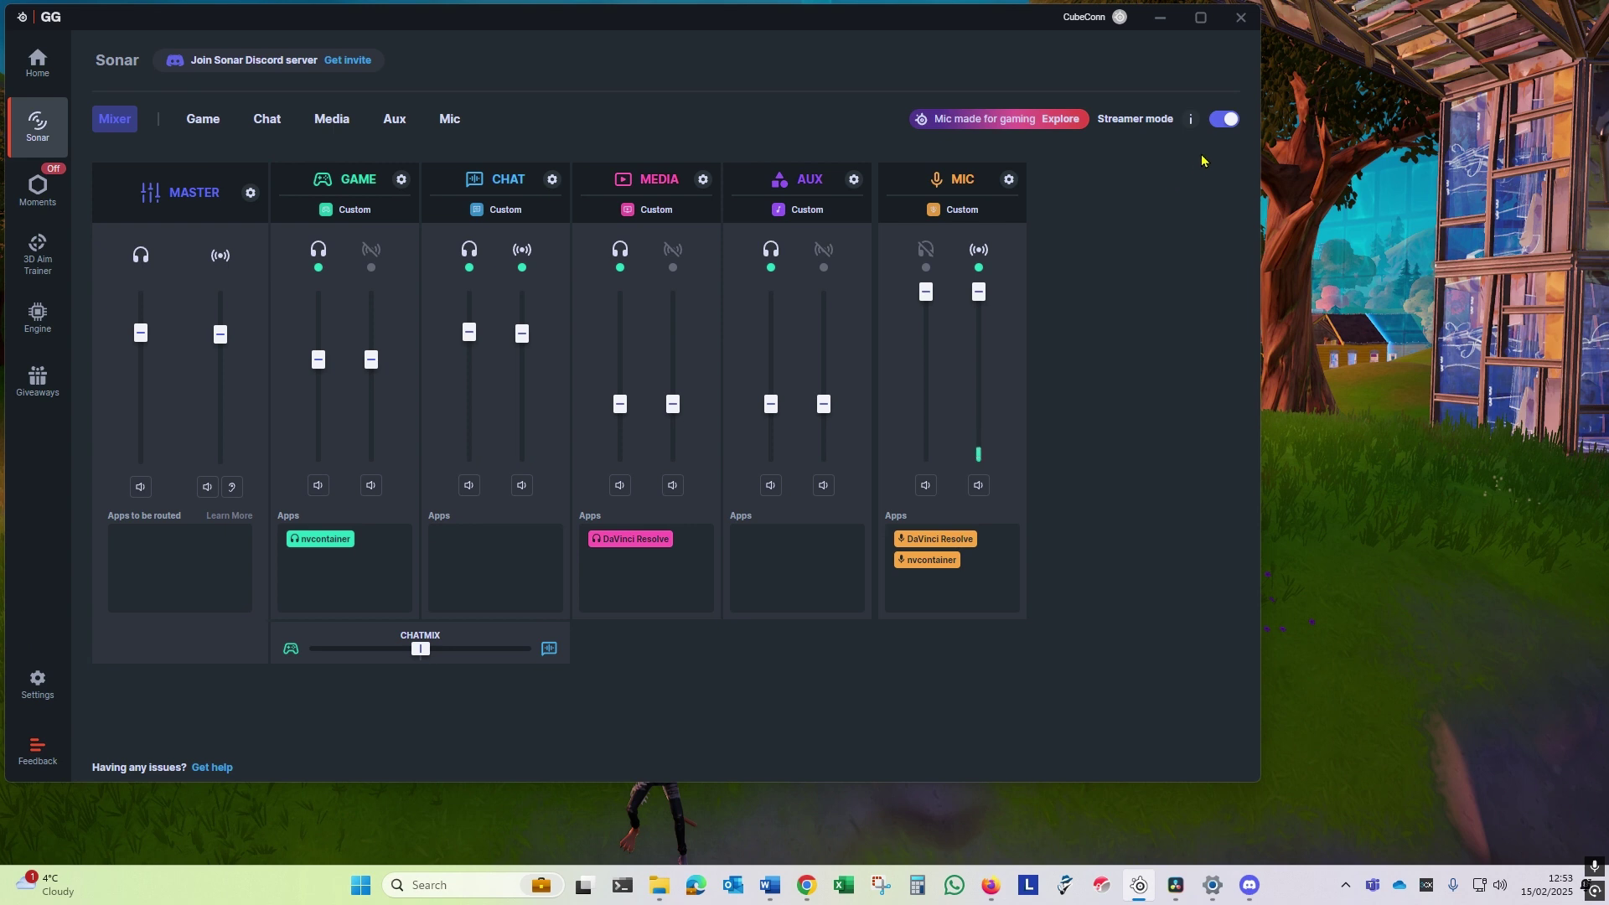
# Step: Switch off Sonar streamer mode and choose SteelSeries Sonar - Microphone as the NVIDIA overlay's audio source
pyautogui.click(1224, 119)
pyautogui.hotkey('alt', 'z')
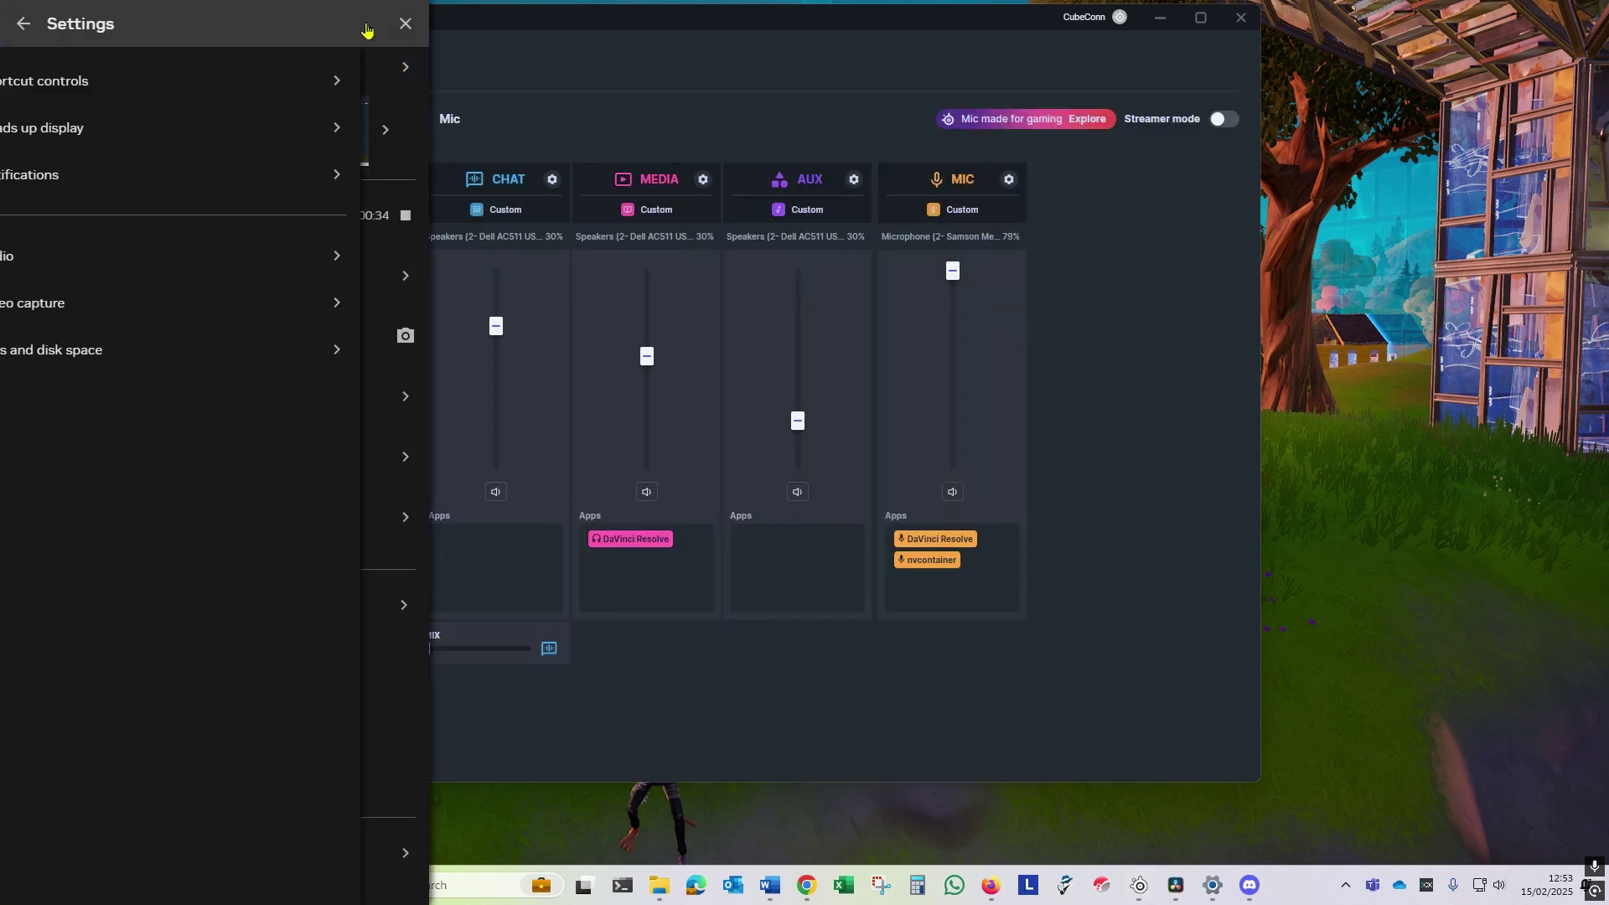
pyautogui.click(126, 256)
pyautogui.click(210, 286)
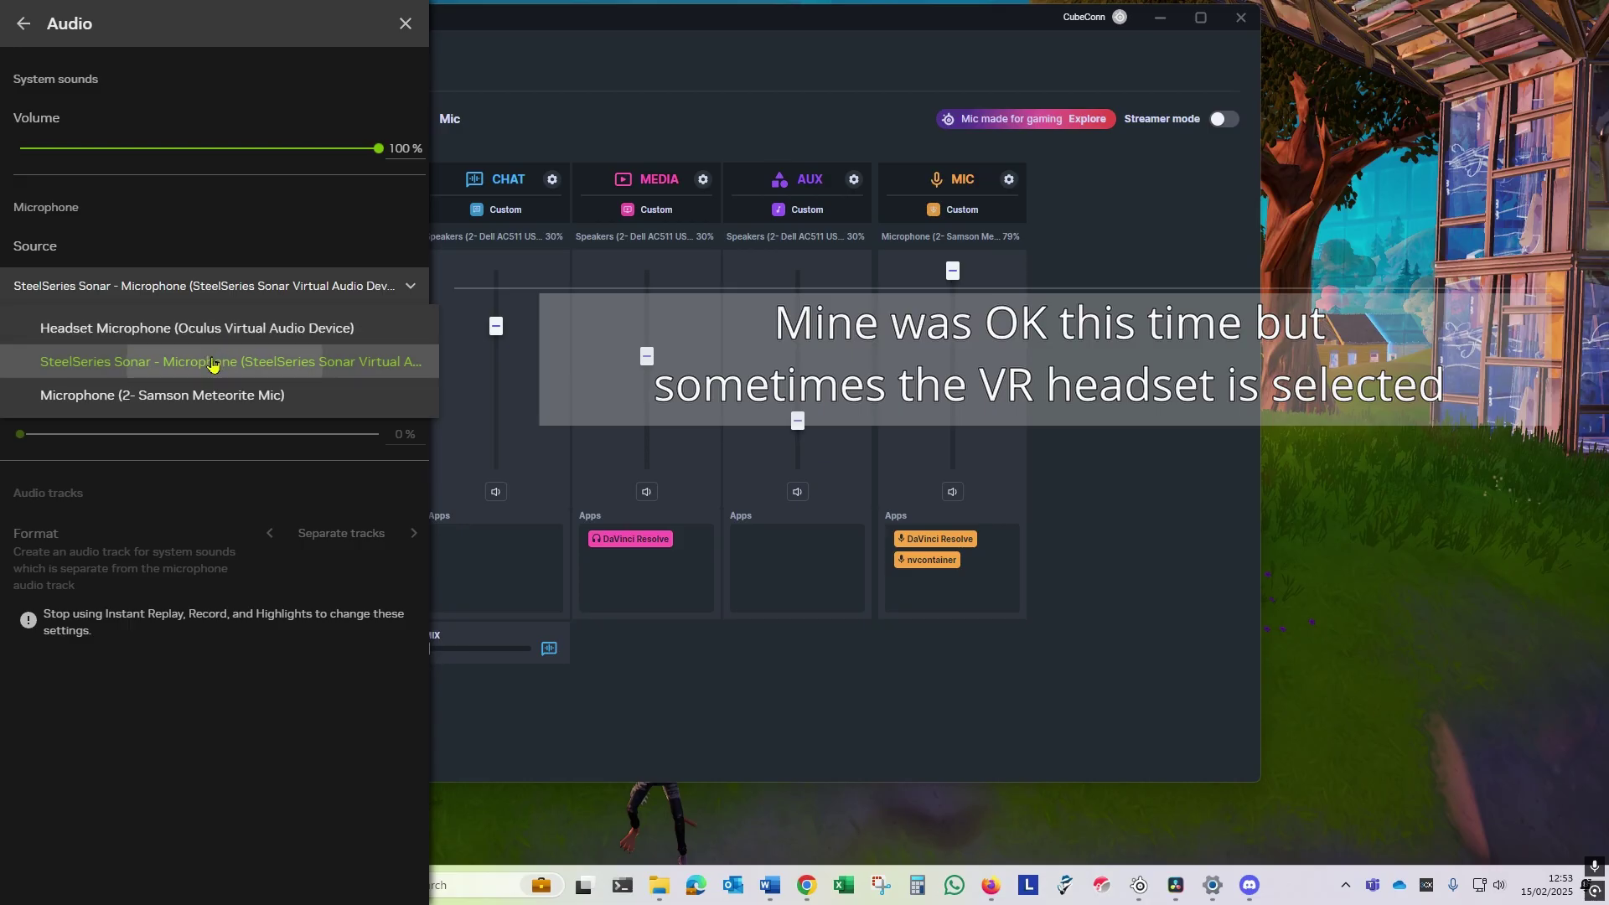
pyautogui.click(211, 362)
pyautogui.press('Escape')
pyautogui.press('Escape')
pyautogui.press('Escape')
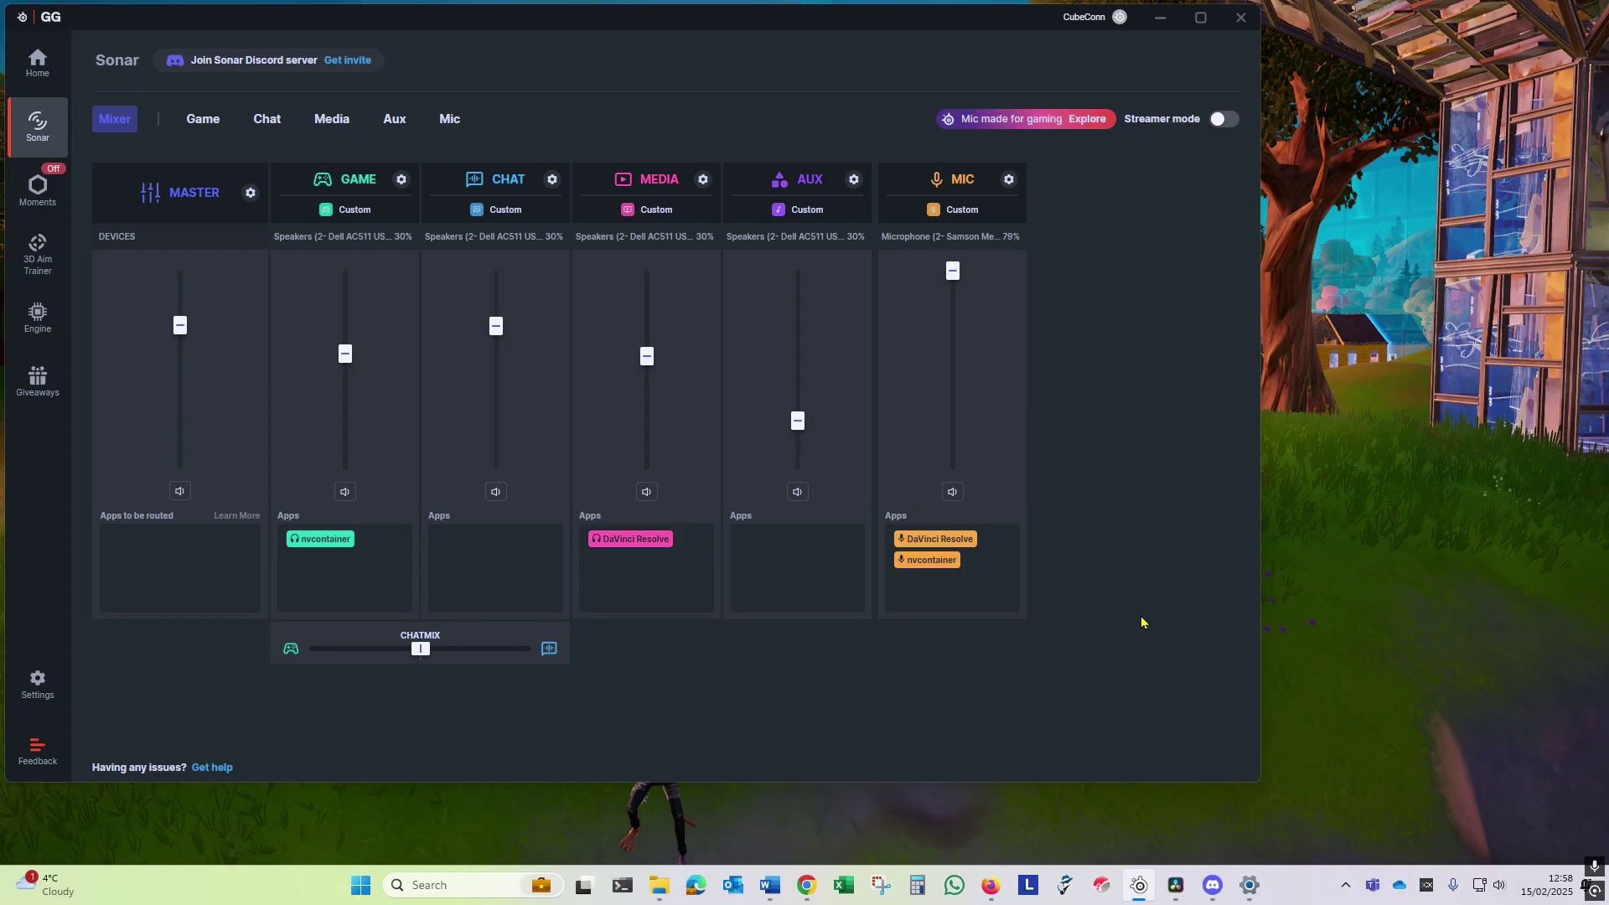
pyautogui.click(1249, 886)
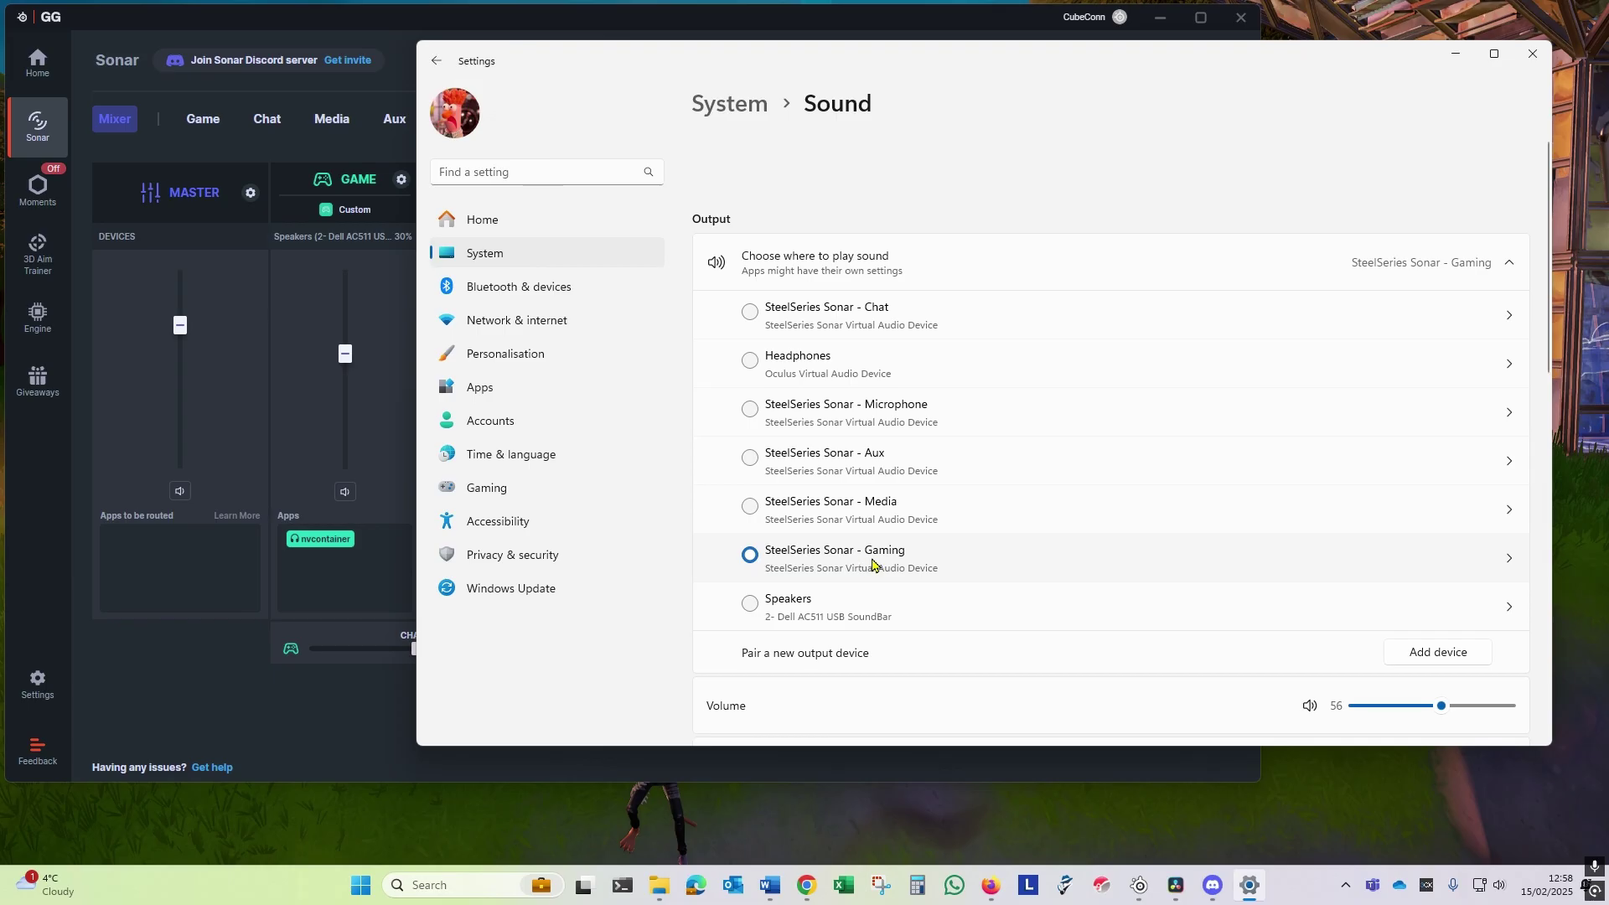
pyautogui.click(828, 547)
pyautogui.scroll(-2, 935, 560)
pyautogui.scroll(-6, 936, 560)
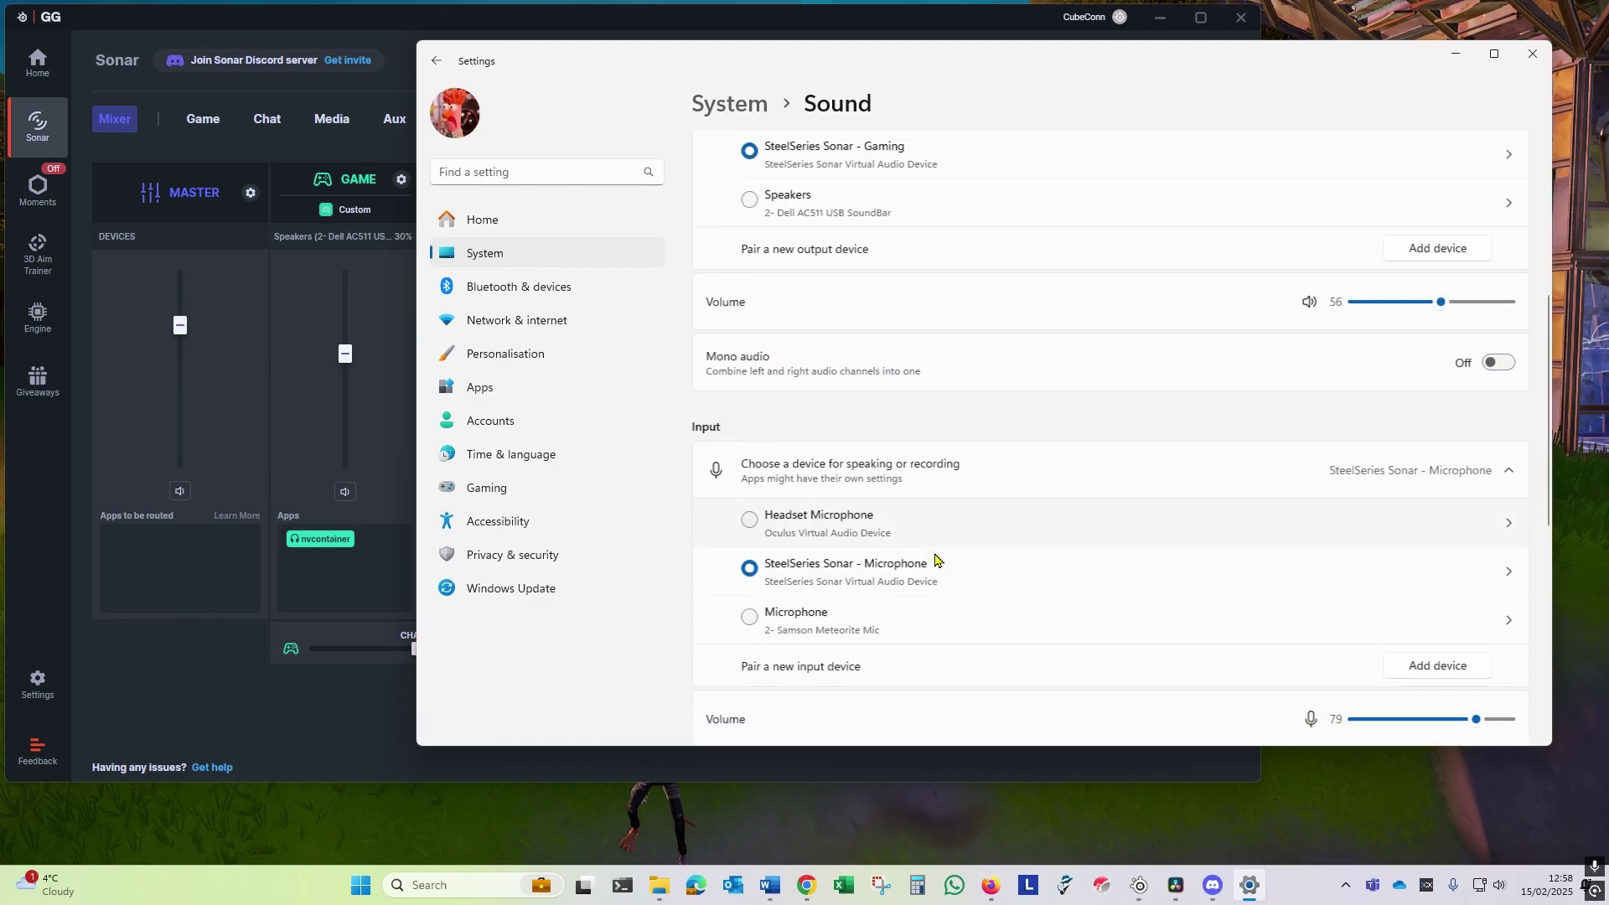
pyautogui.scroll(5, 1030, 539)
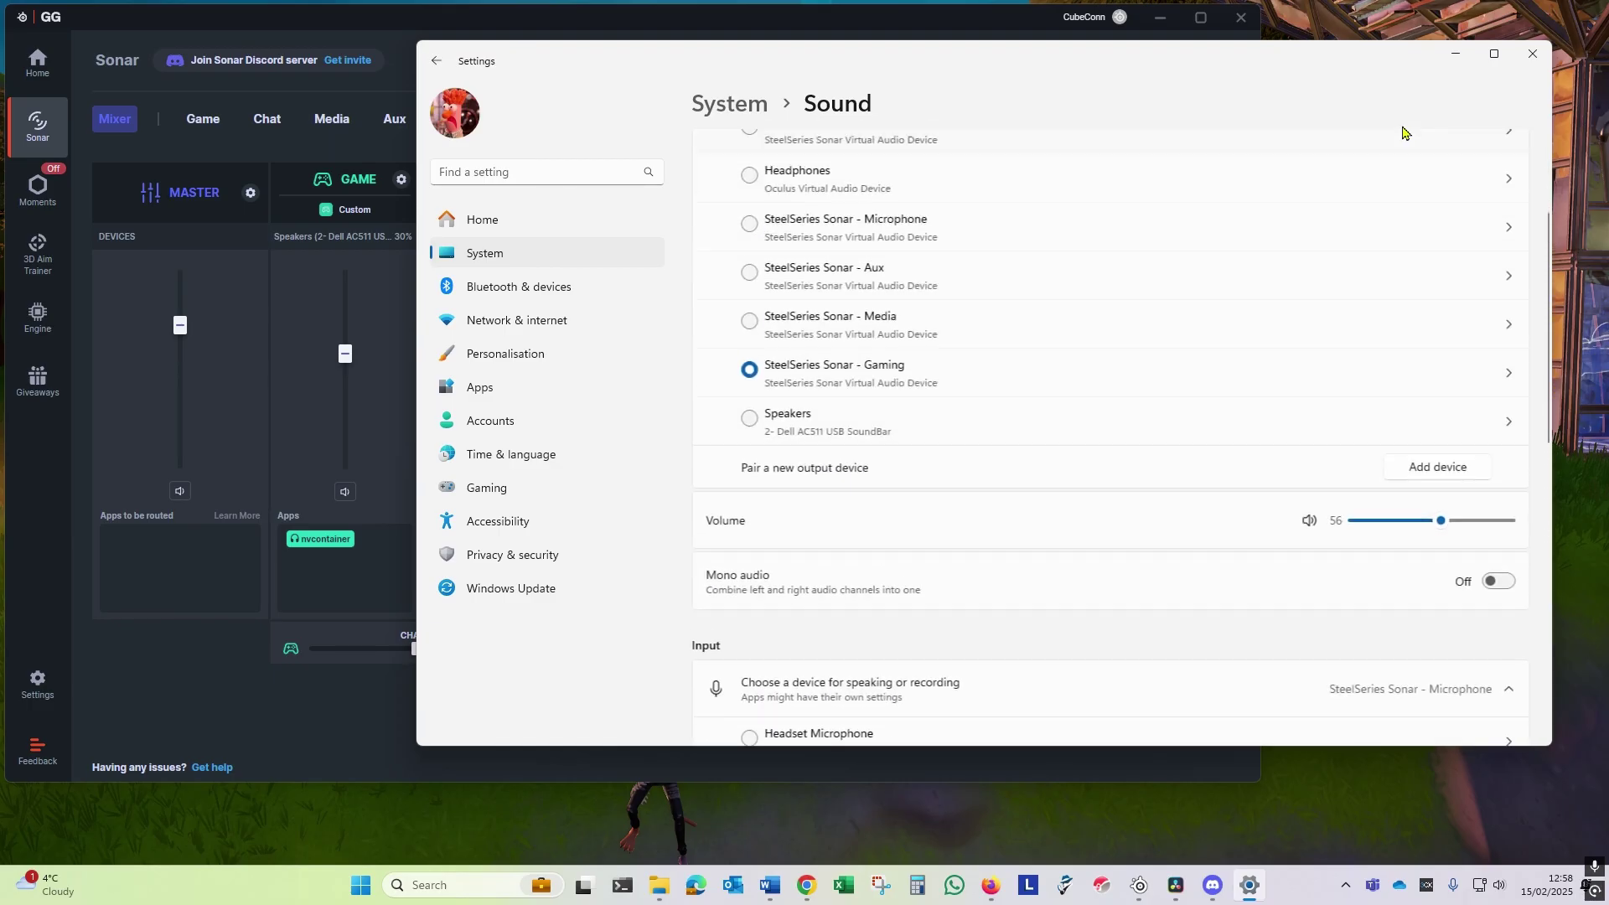
pyautogui.click(1456, 54)
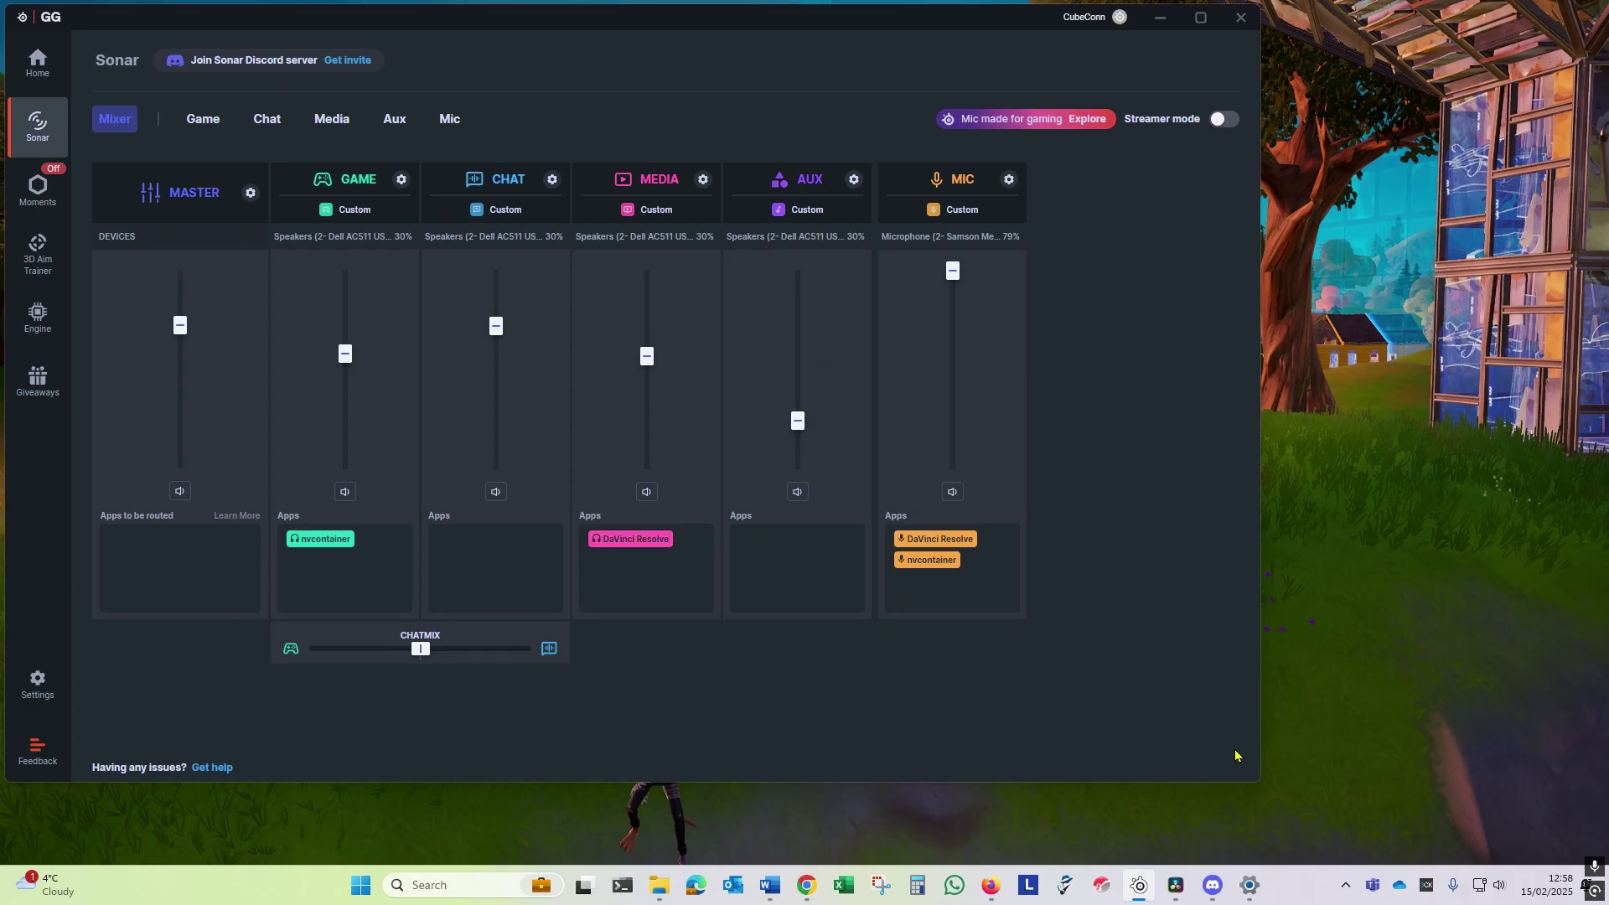
pyautogui.click(1347, 890)
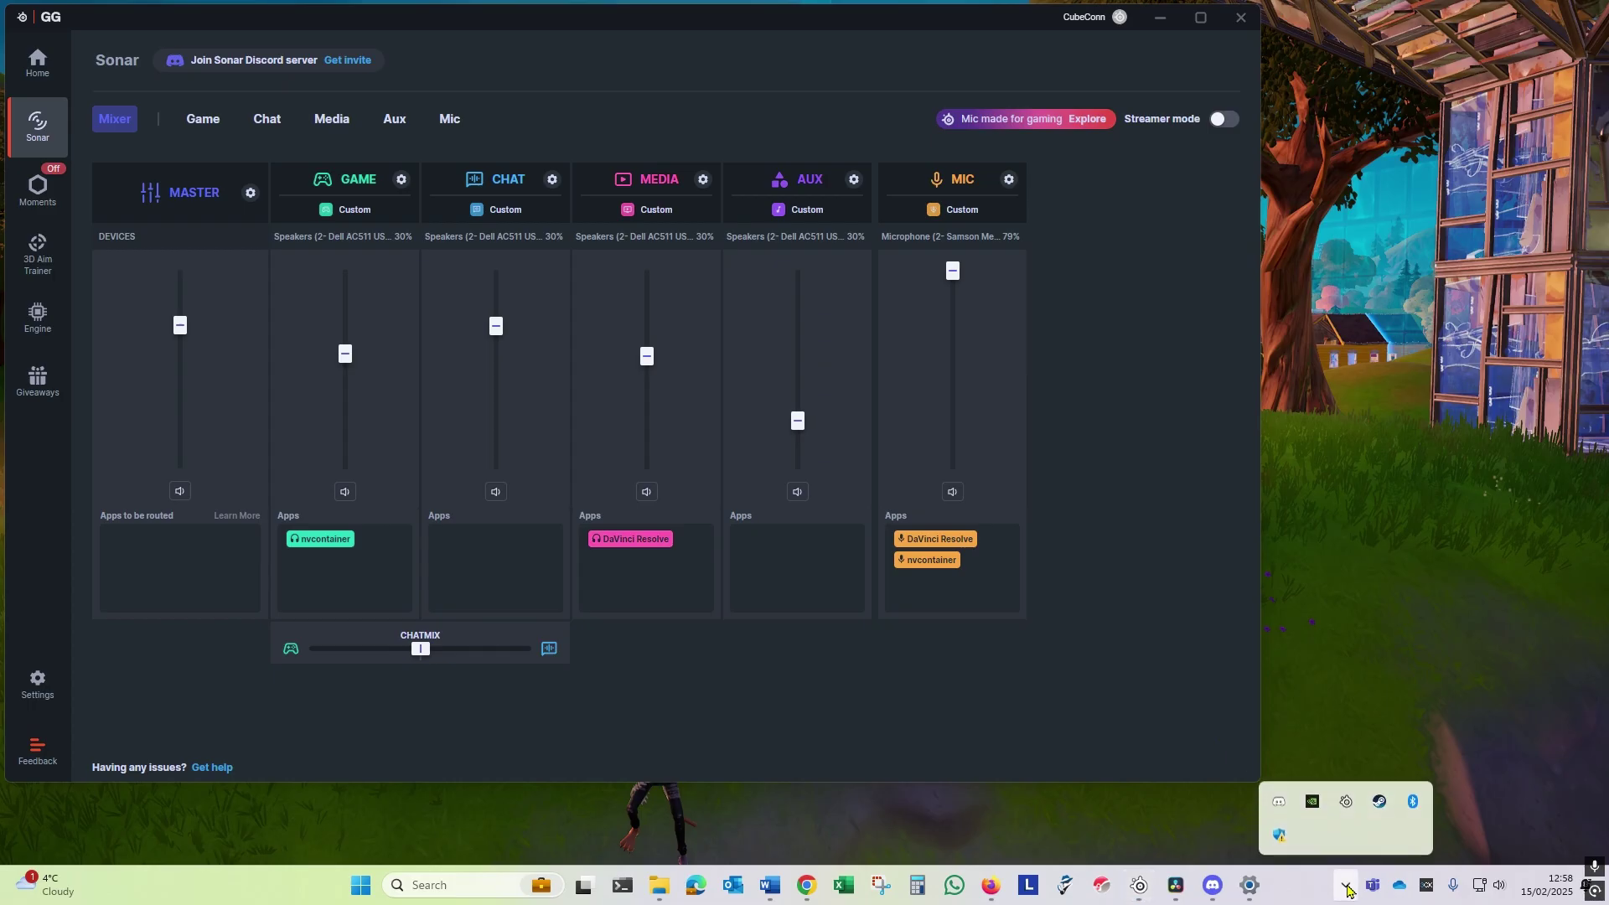
pyautogui.click(1314, 803)
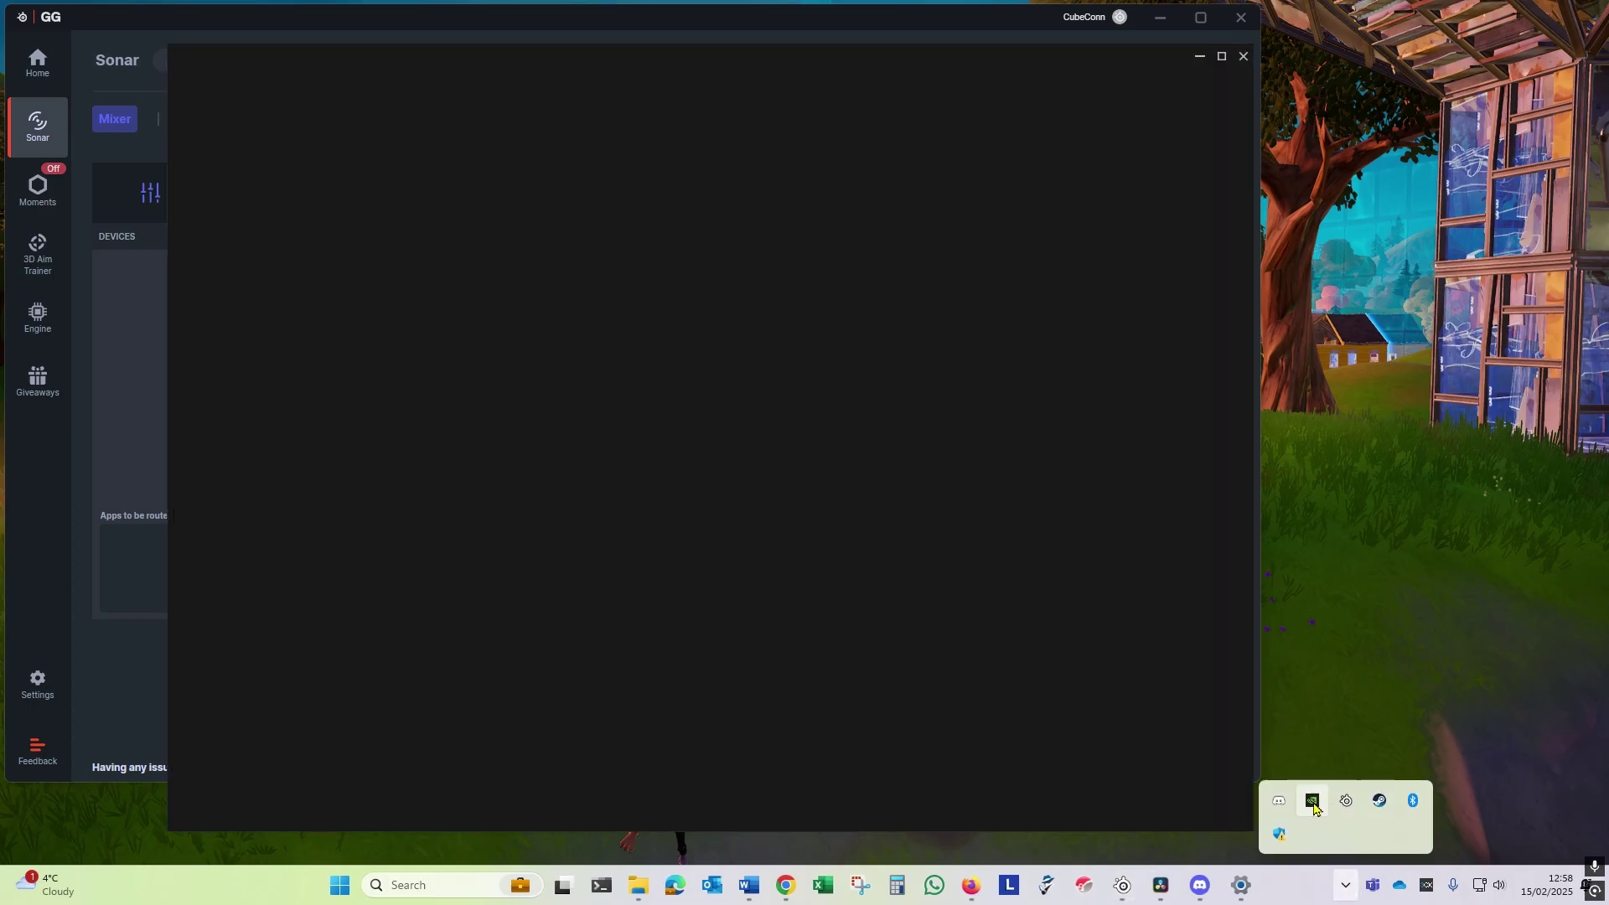
pyautogui.click(207, 379)
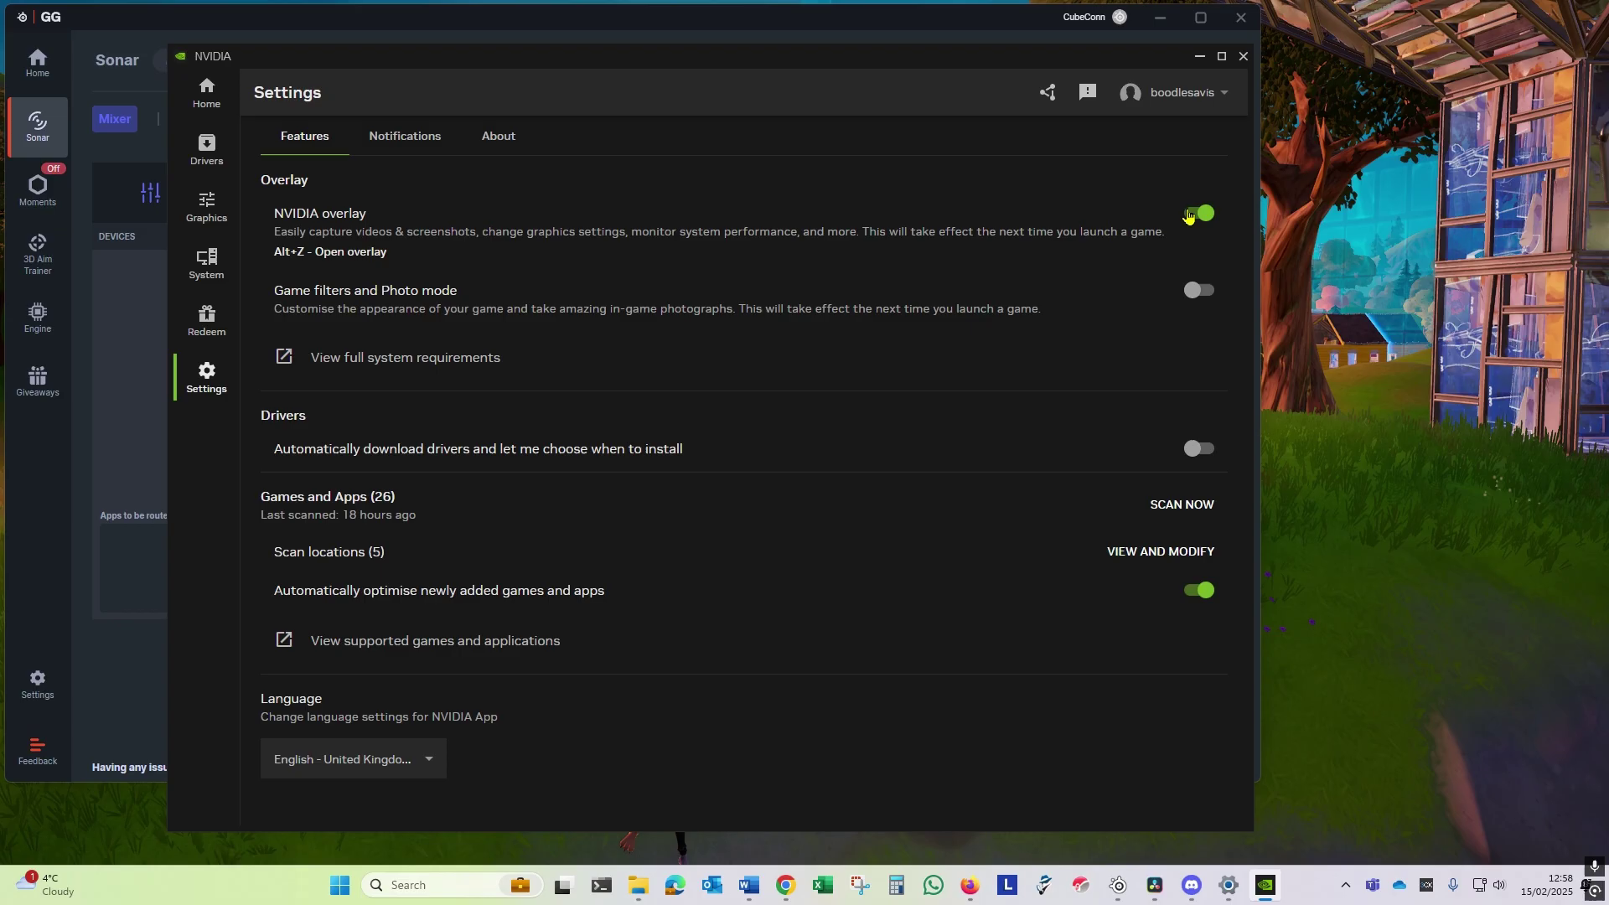
pyautogui.click(1244, 59)
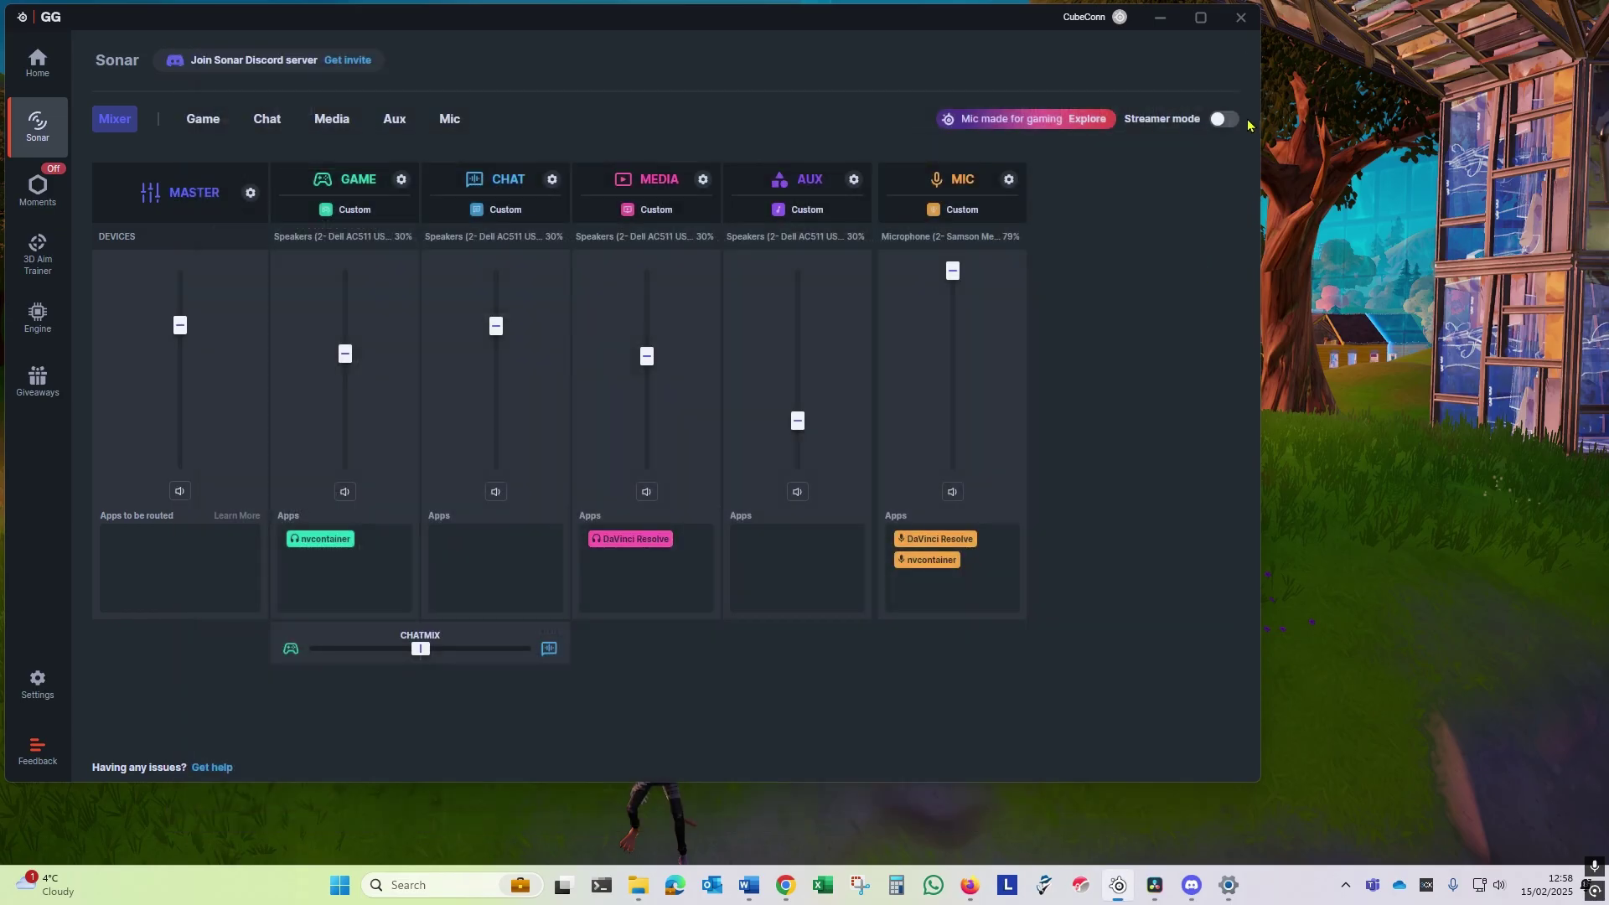